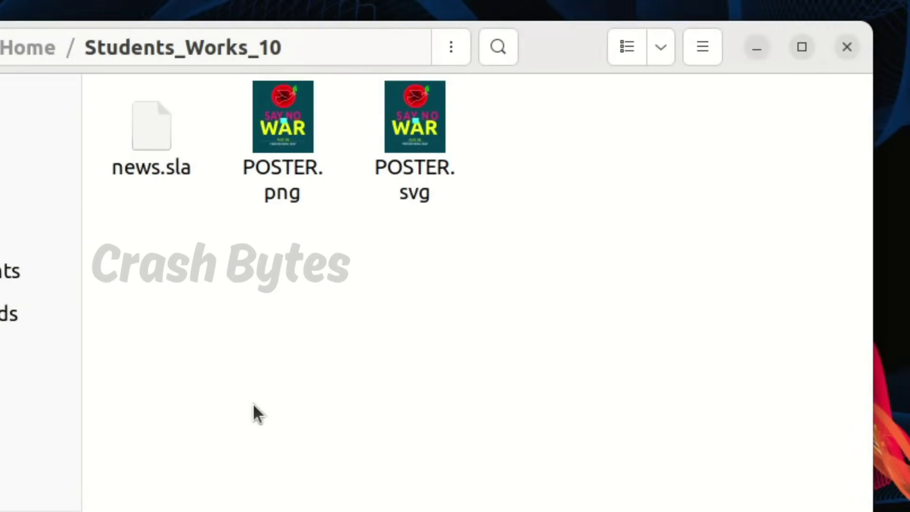
Step: Open the news.sla file from the Students_Works_10 folder
click(143, 164)
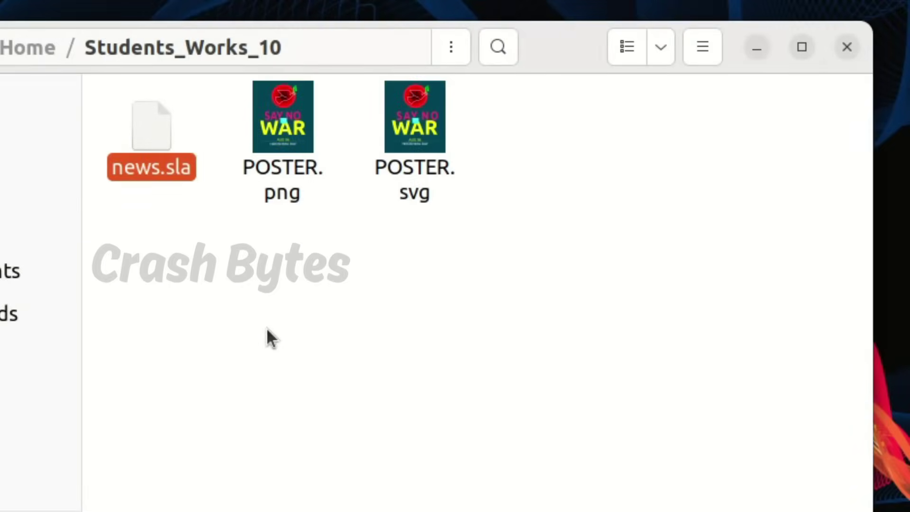
click(190, 186)
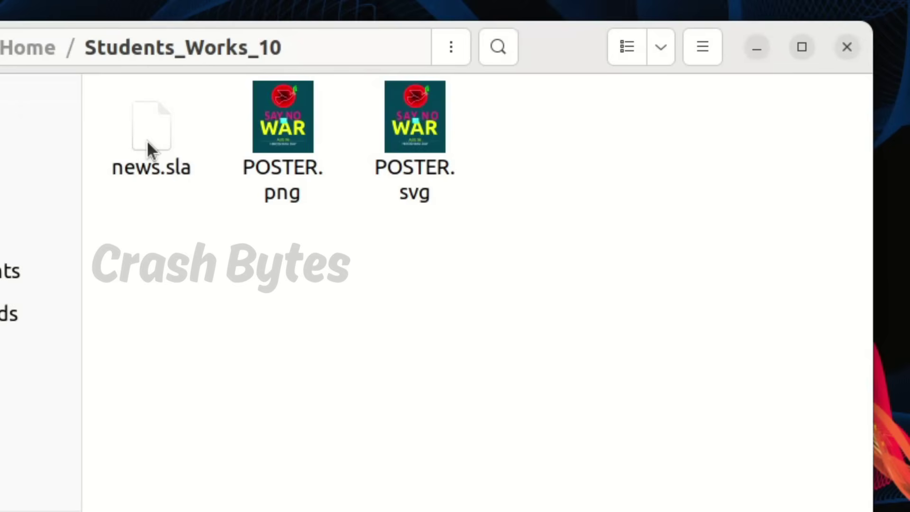
click(151, 157)
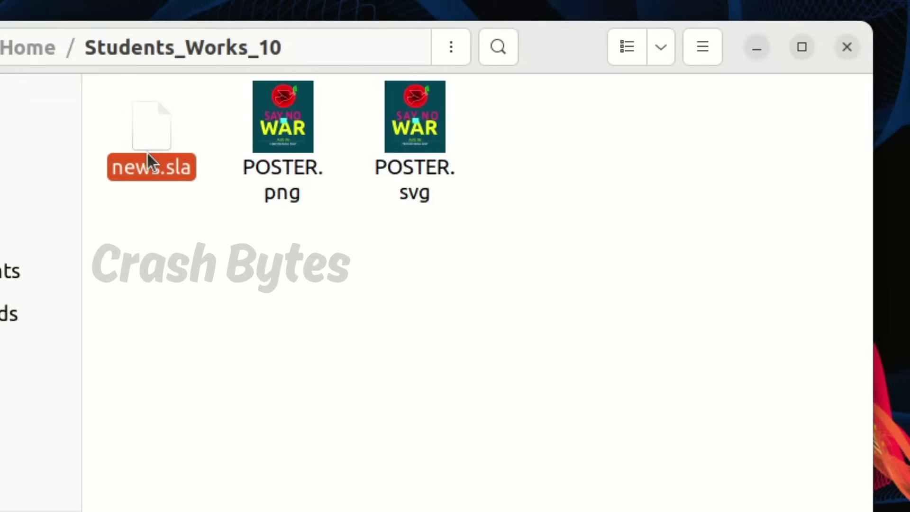
double_click(148, 154)
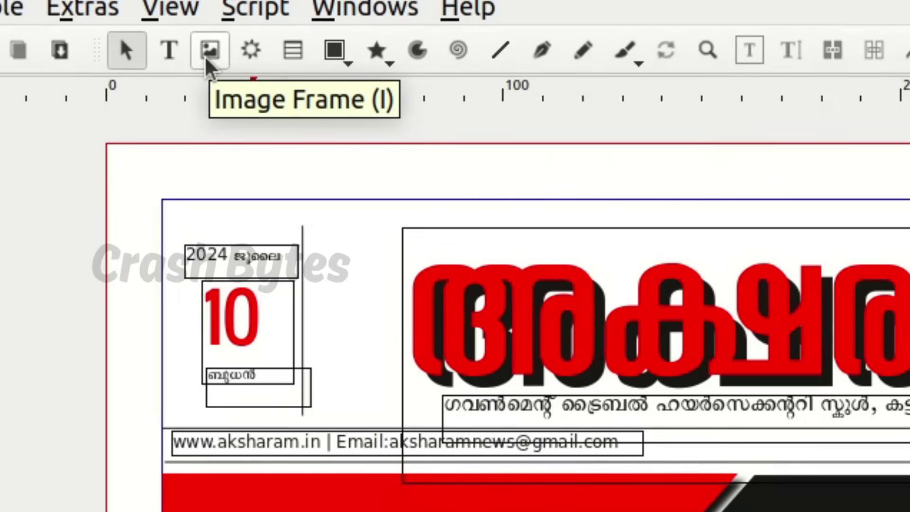
click(208, 57)
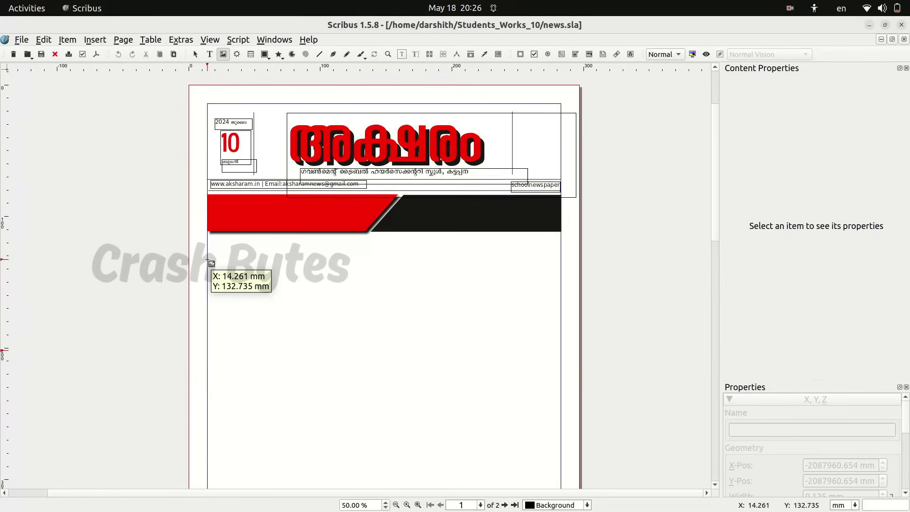
mouse_move(207, 259)
mouse_down()
mouse_move(276, 330)
mouse_move(477, 404)
mouse_move(560, 412)
mouse_up()
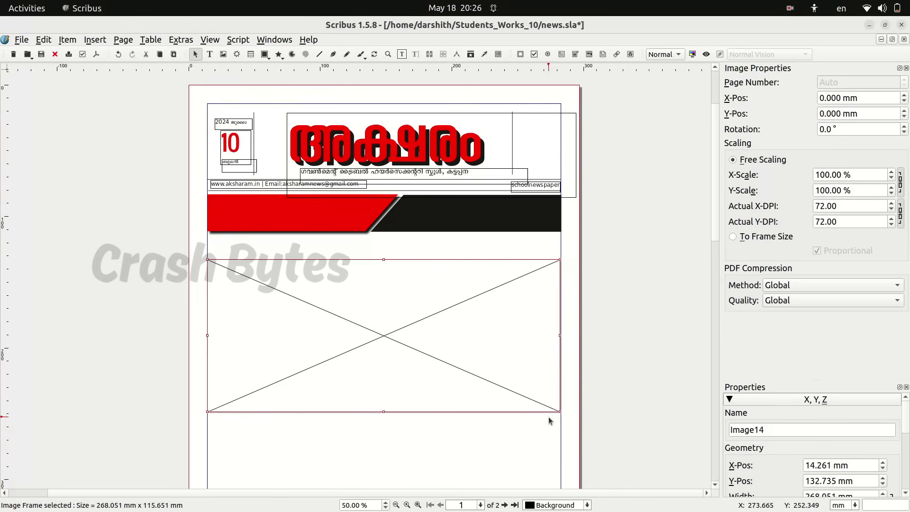
key(Delete)
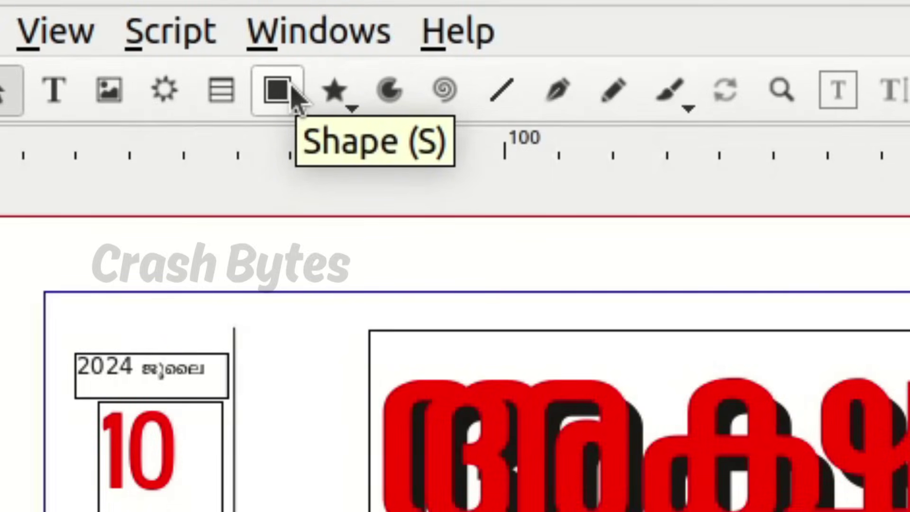
Step: Draw a rectangle shape about 268 mm wide and 113 mm high between the page margins, below the red and black banner
click(286, 91)
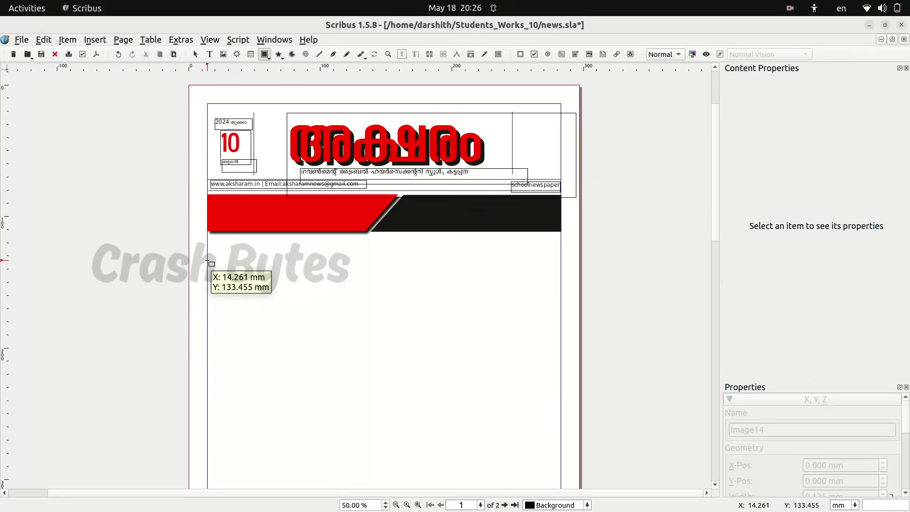
drag(208, 260, 561, 411)
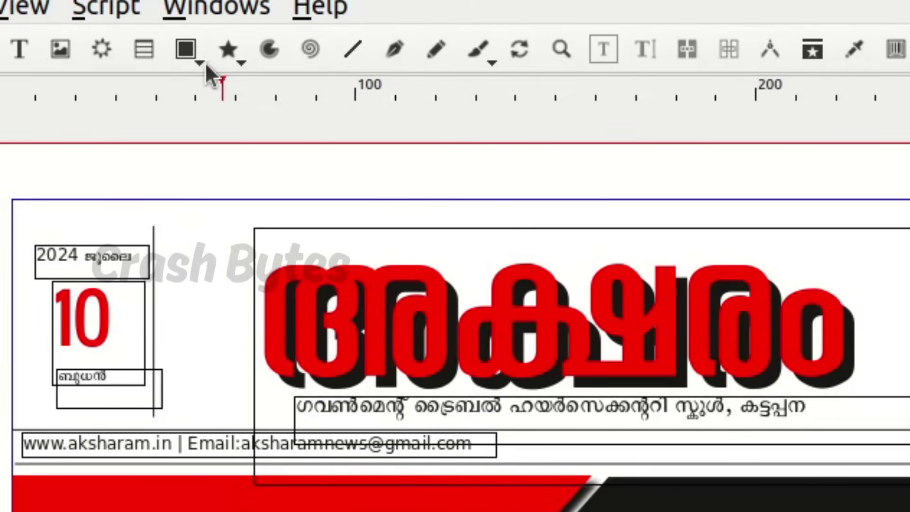
click(268, 57)
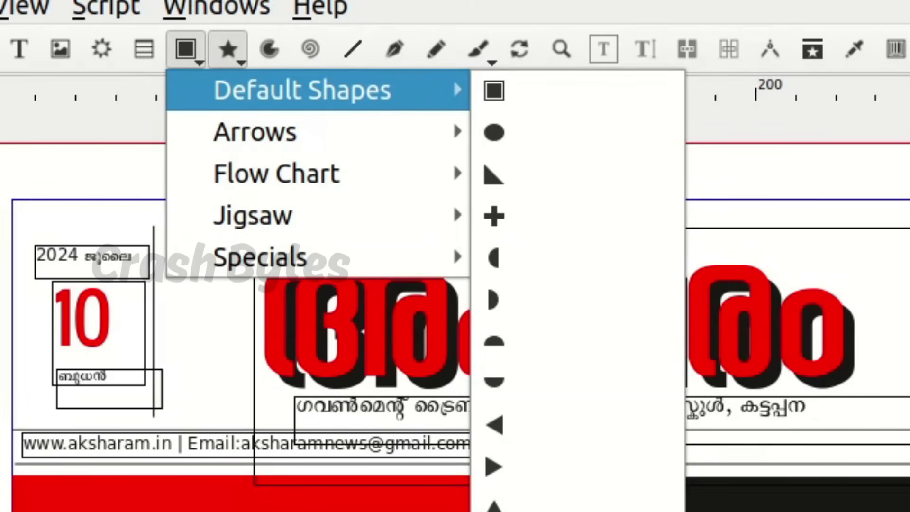
key(Escape)
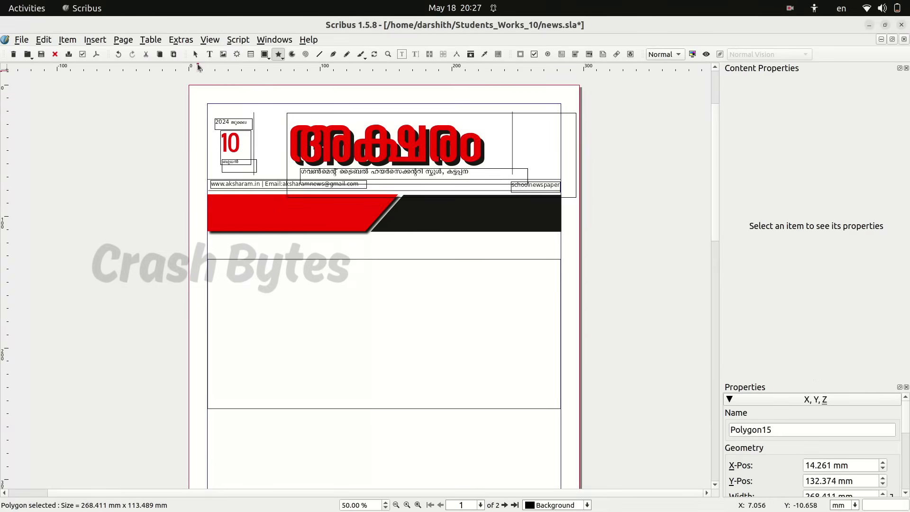
click(195, 54)
Step: Convert the rectangle below the banner to an image frame
right_click(391, 320)
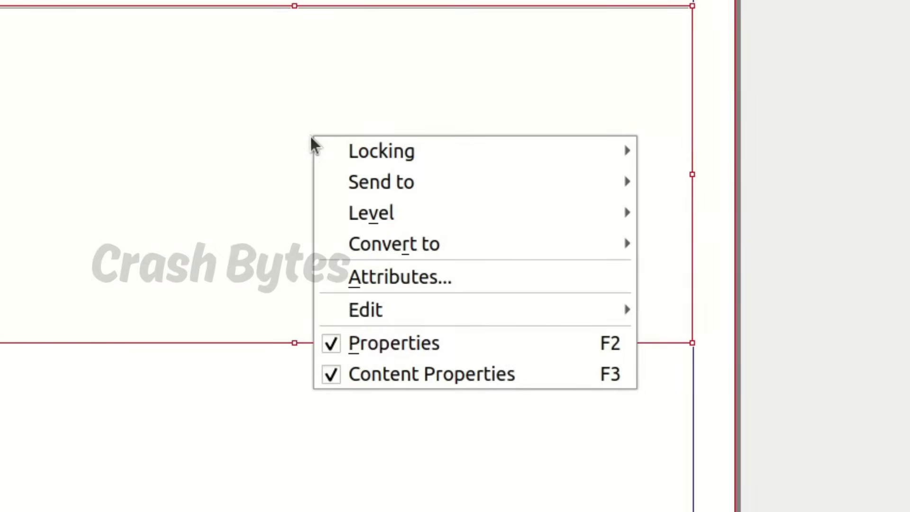
mouse_move(442, 238)
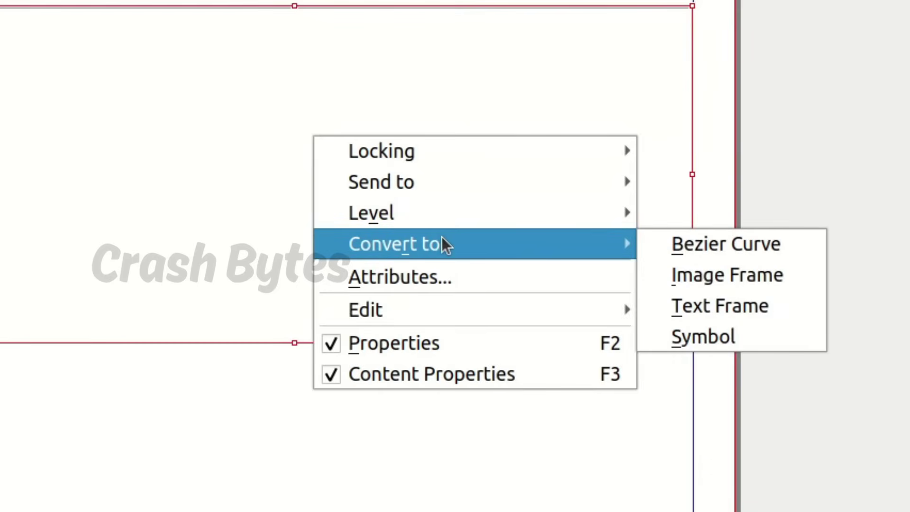
click(669, 285)
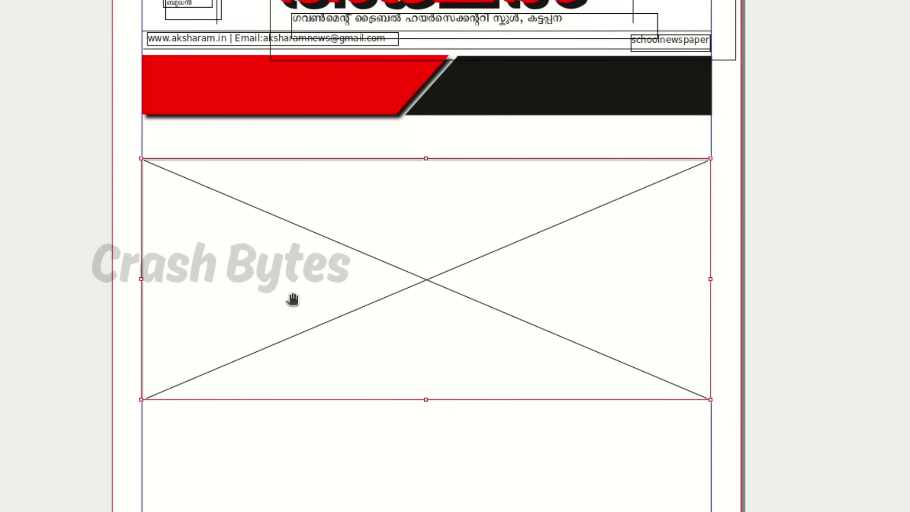
Step: Start loading an image into the frame and browse from the home folder to School_Resources, Class_10, Scribus
right_click(404, 262)
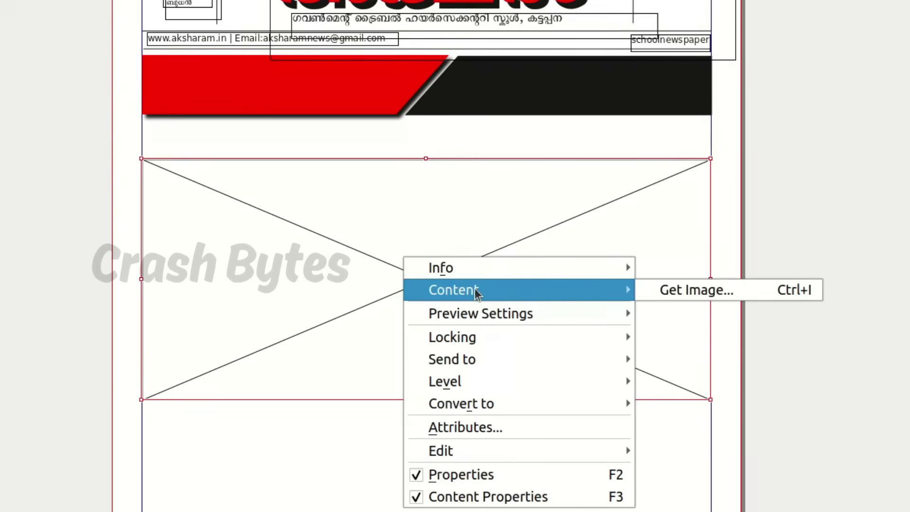
mouse_move(478, 313)
mouse_move(630, 289)
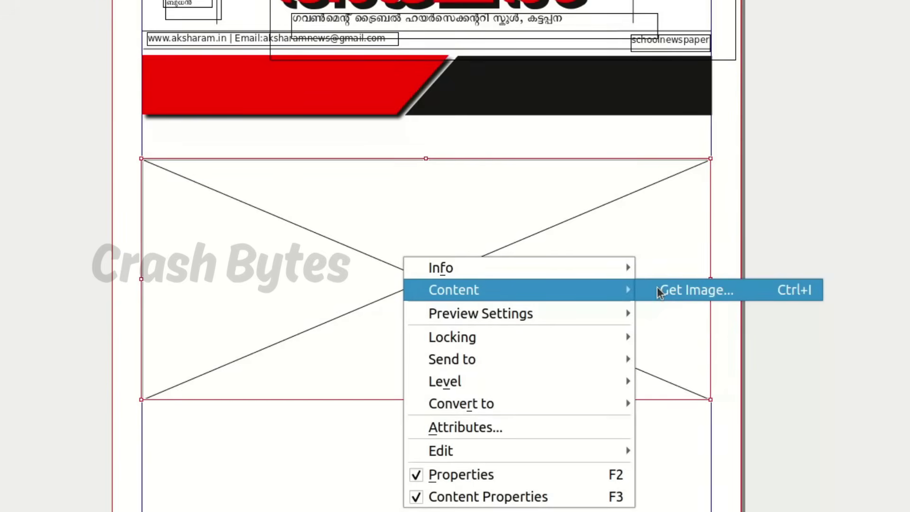
click(301, 487)
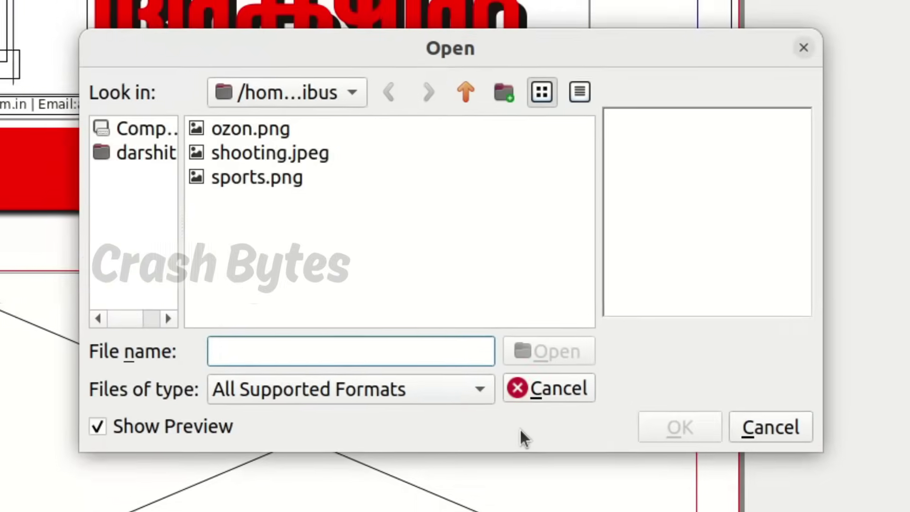
click(136, 161)
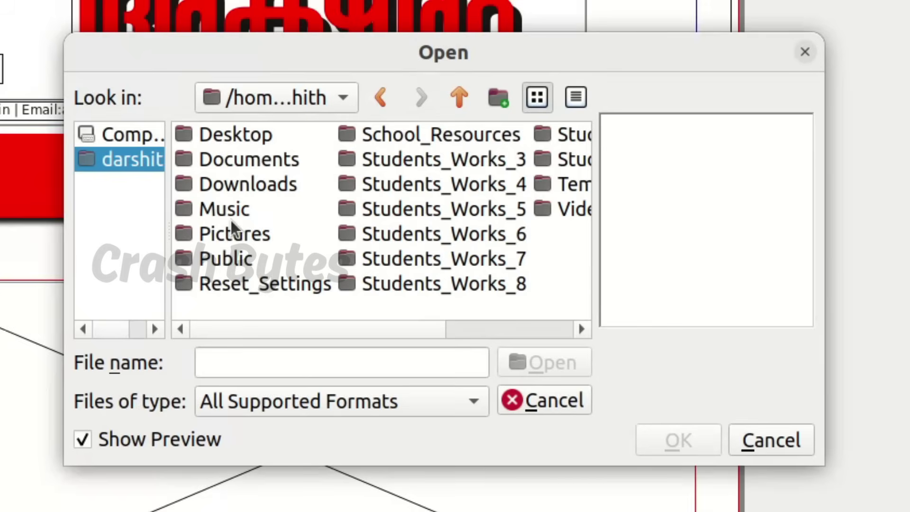
double_click(440, 130)
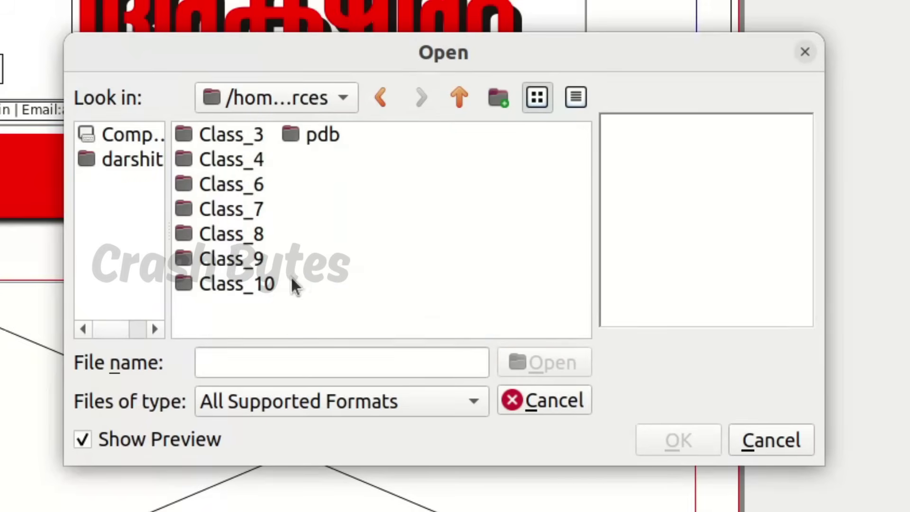
double_click(249, 280)
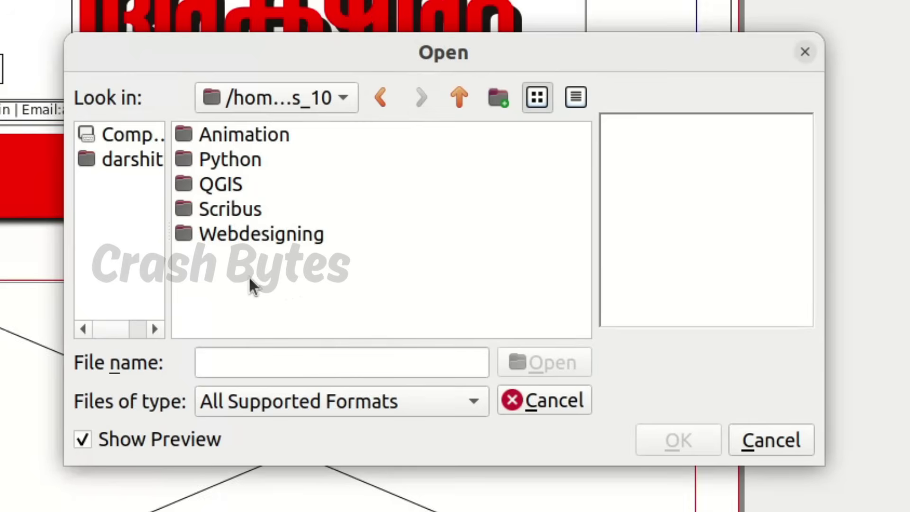
double_click(222, 207)
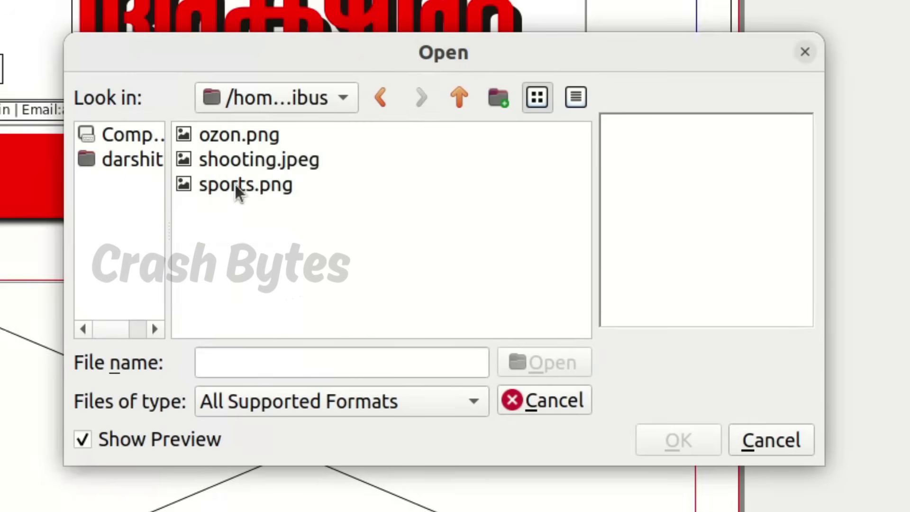
Step: Preview the images in the Scribus folder and load ozon.png into the frame
click(253, 145)
key(Down)
key(Down)
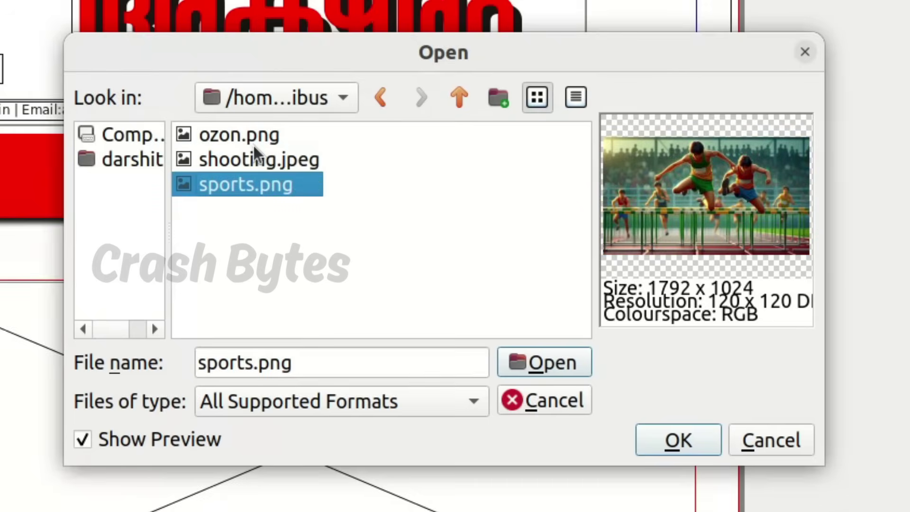
key(Up)
key(Up)
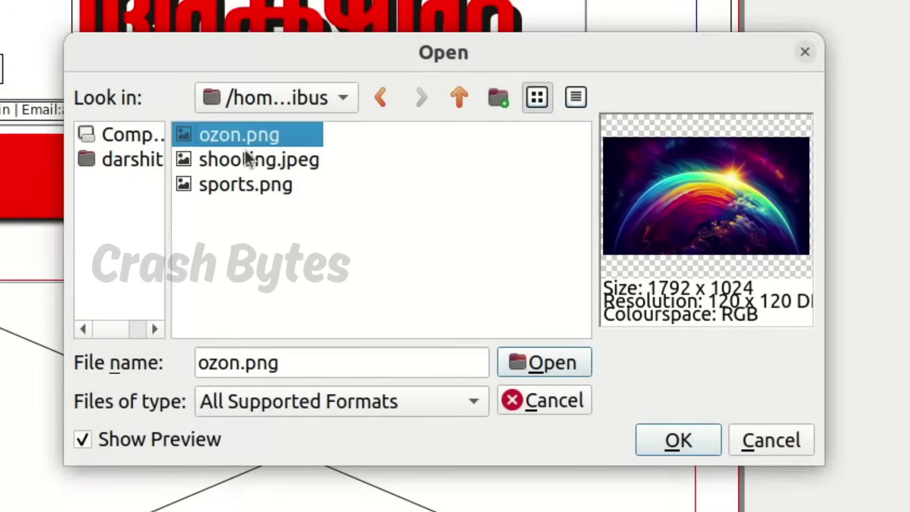
click(238, 146)
click(239, 140)
click(698, 444)
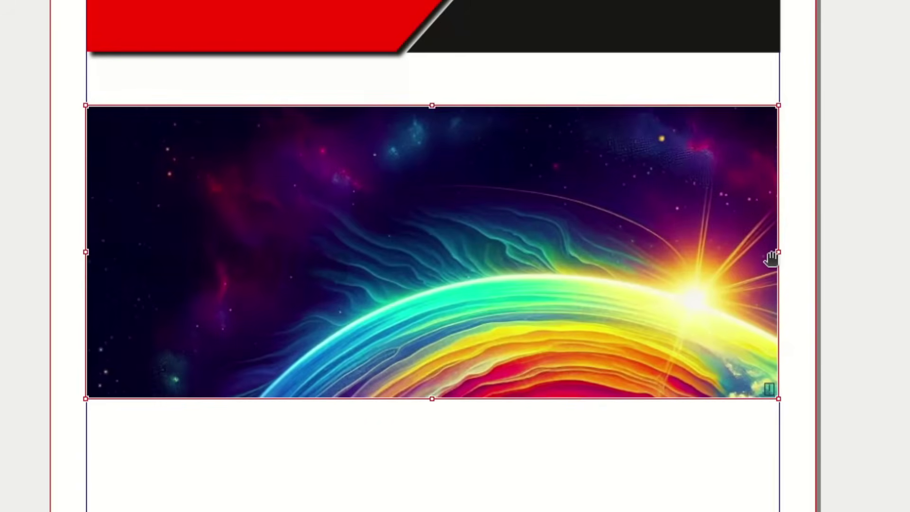
Step: Adjust the ozon.png image to its frame
right_click(636, 235)
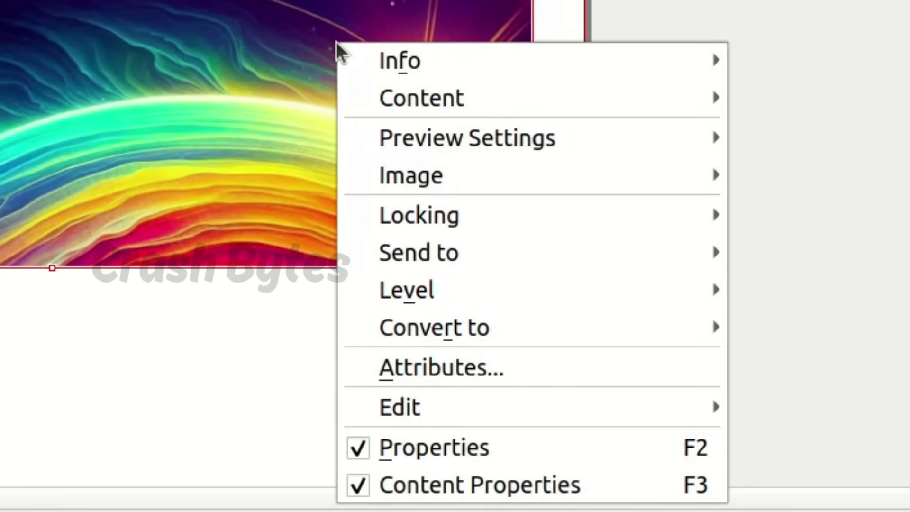
mouse_move(481, 190)
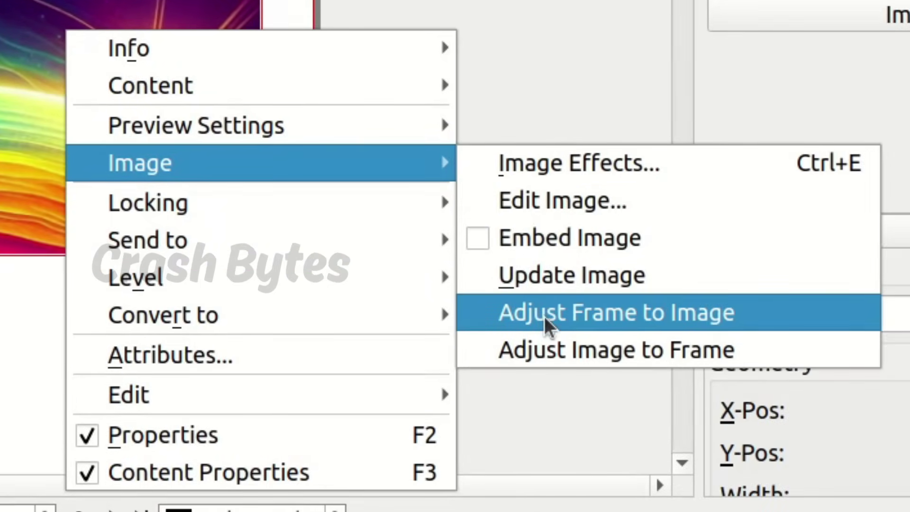
click(565, 349)
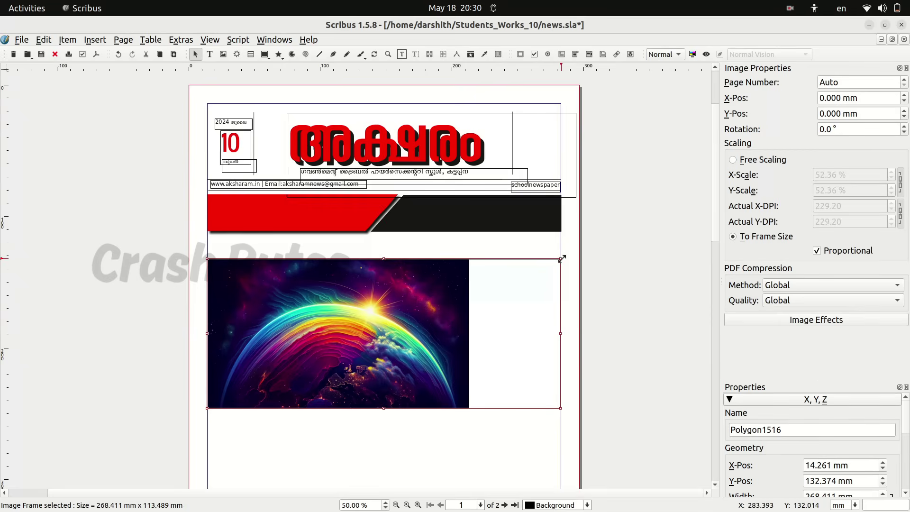
Step: Resize the image frame to about 297 mm by 154 mm so the picture spans the page between the margins
drag(561, 258, 582, 246)
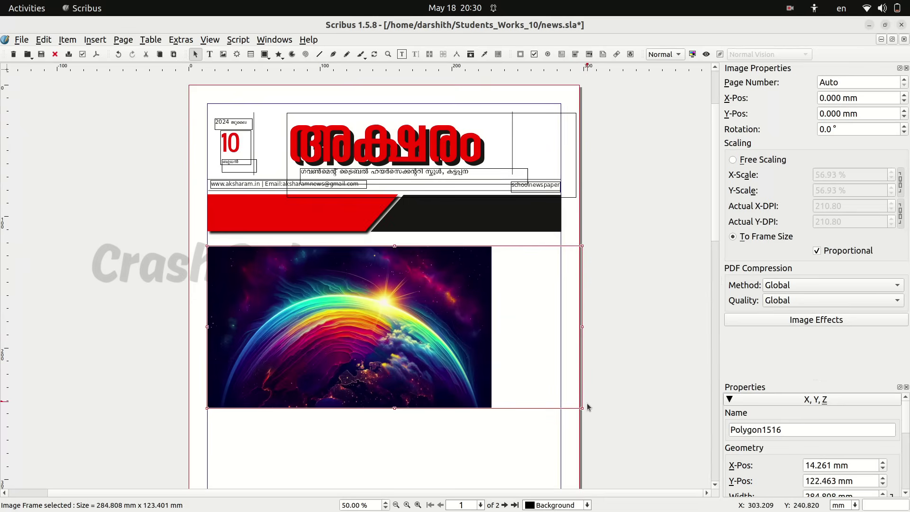
drag(583, 407, 668, 417)
drag(669, 332, 541, 341)
drag(542, 417, 575, 424)
drag(574, 424, 599, 449)
Step: Nudge the image frame down 11 mm and left 1 mm, to X 13.261 mm and Y 133.463 mm
key(Down)
key(Down)
key(Down)
key(Down)
key(Down)
key(Down)
key(Down)
key(Down)
key(Left)
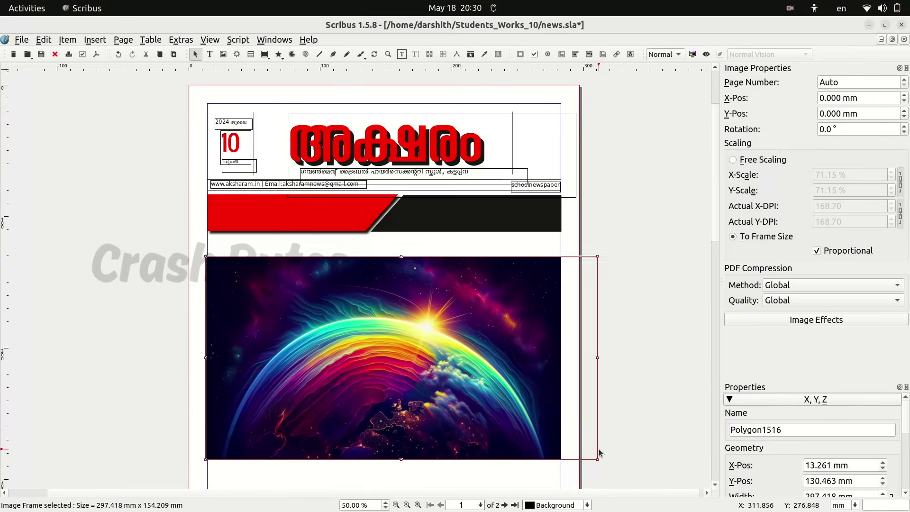
scroll(598, 449, down, 9)
key(Down)
key(Down)
key(Down)
scroll(599, 449, up, 6)
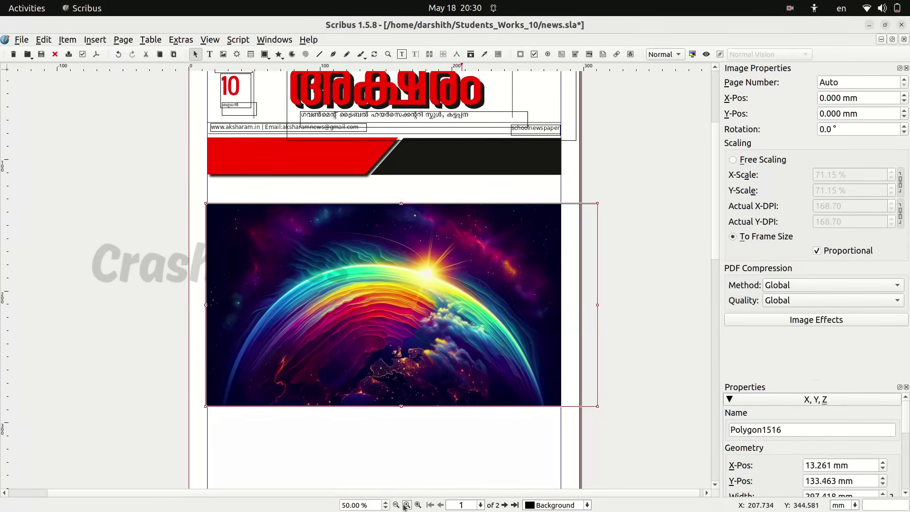
Step: Set the ozon.png image's preview to Full Resolution
click(418, 505)
click(418, 505)
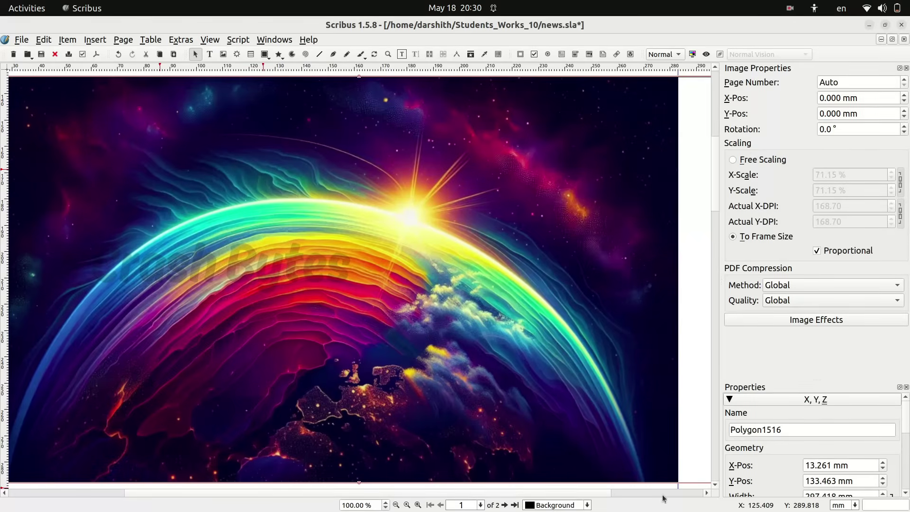
scroll(661, 495, right, 3)
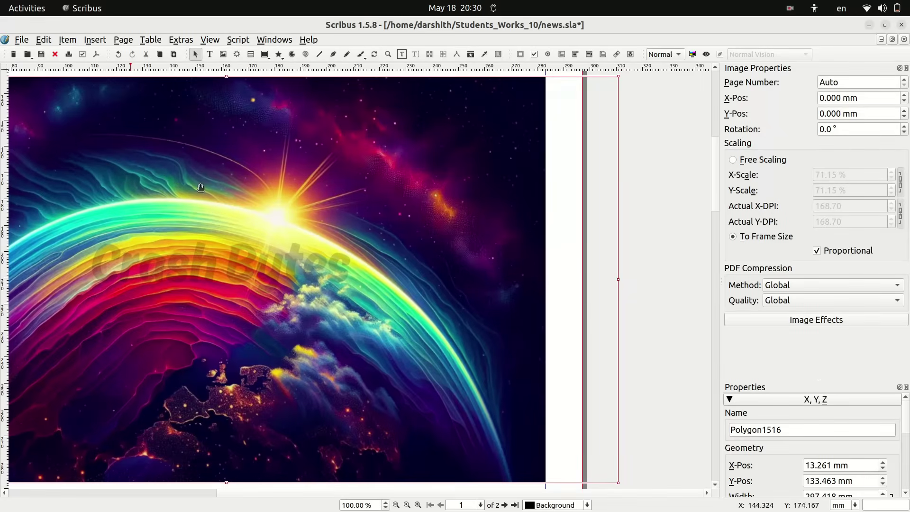
right_click(327, 206)
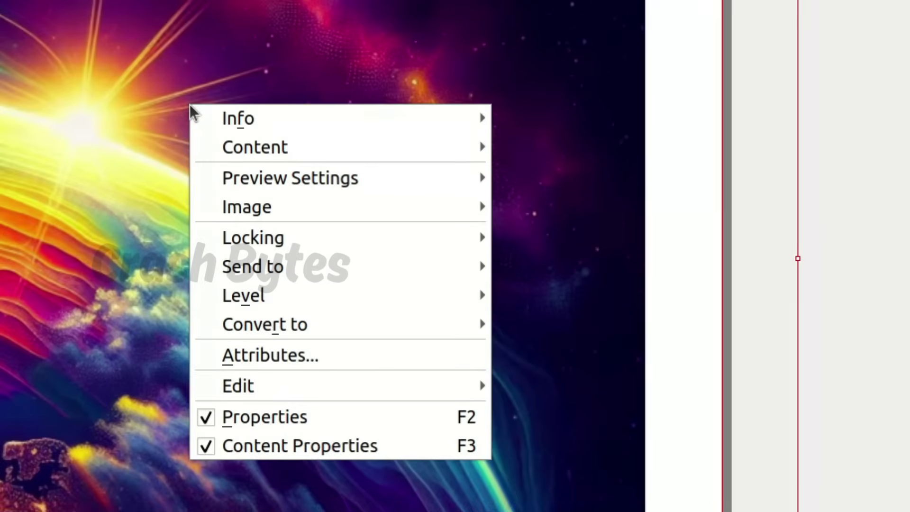
mouse_move(190, 105)
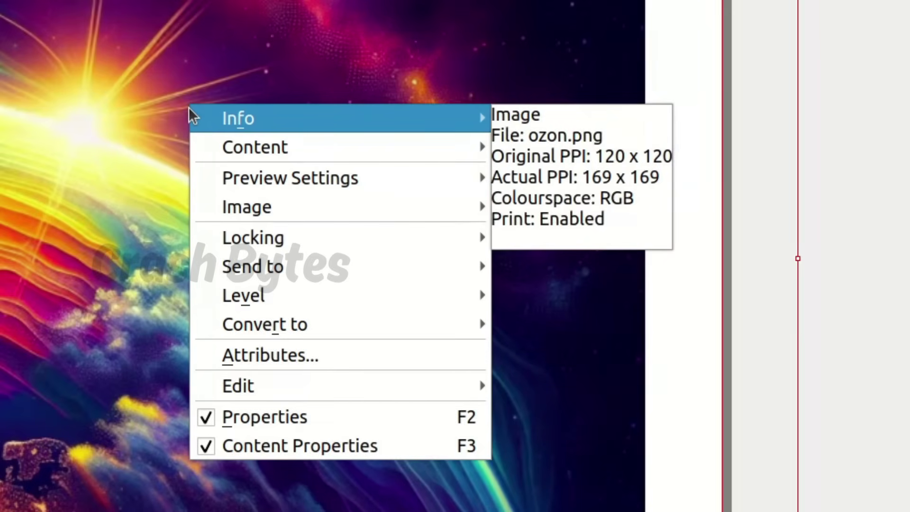
mouse_move(262, 181)
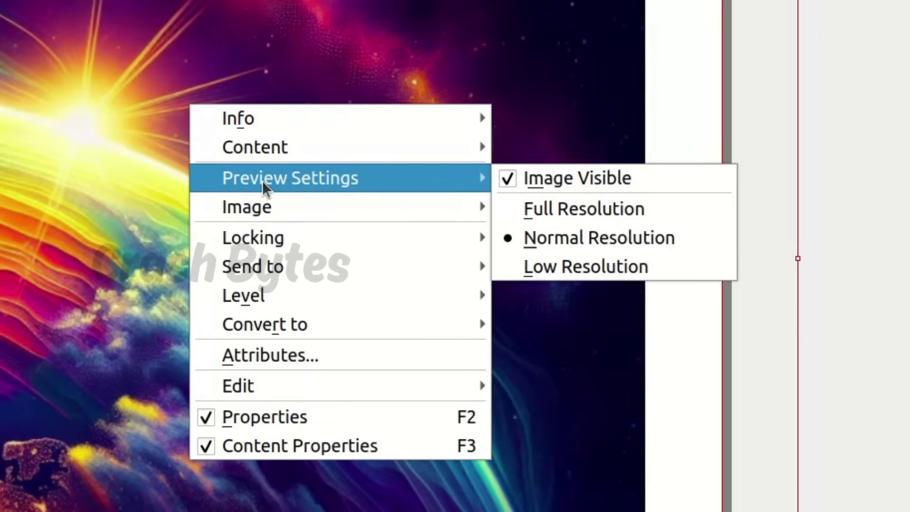
click(566, 209)
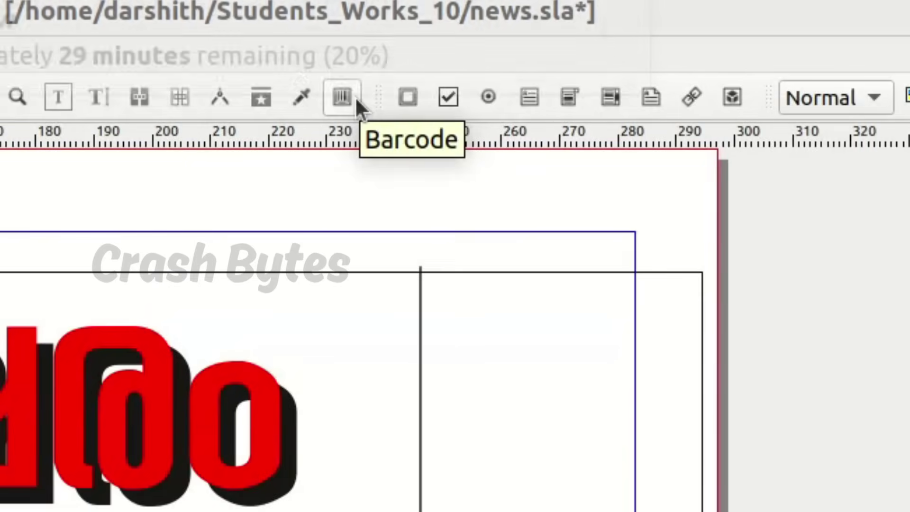
Step: Start a new barcode of the Two-dimensional symbols family in the QR Code format
click(616, 27)
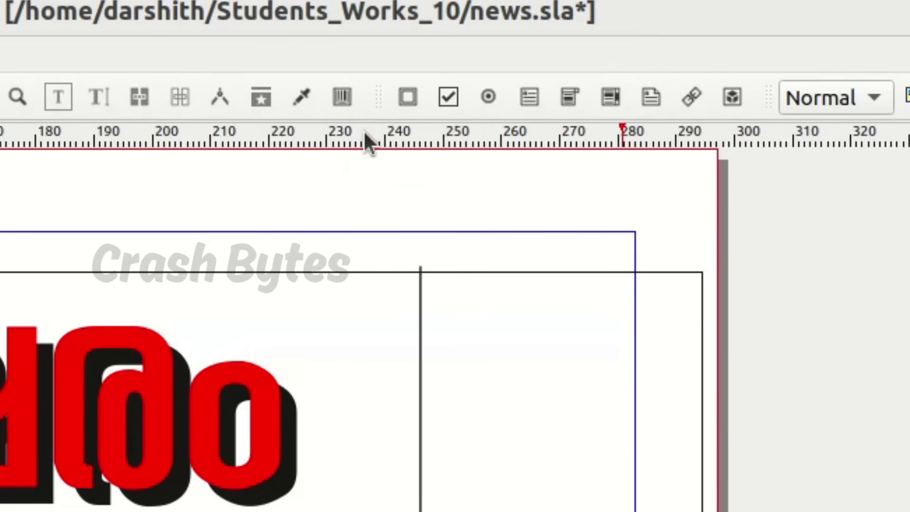
click(343, 97)
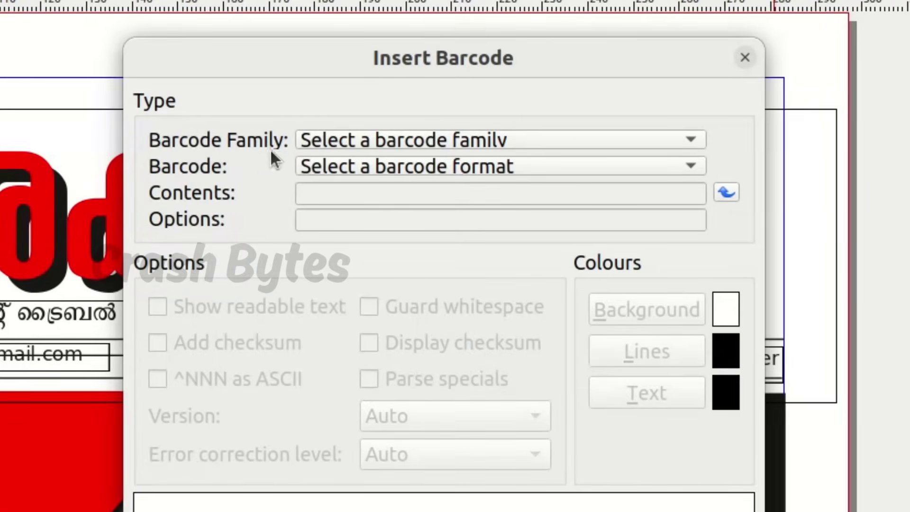
click(337, 141)
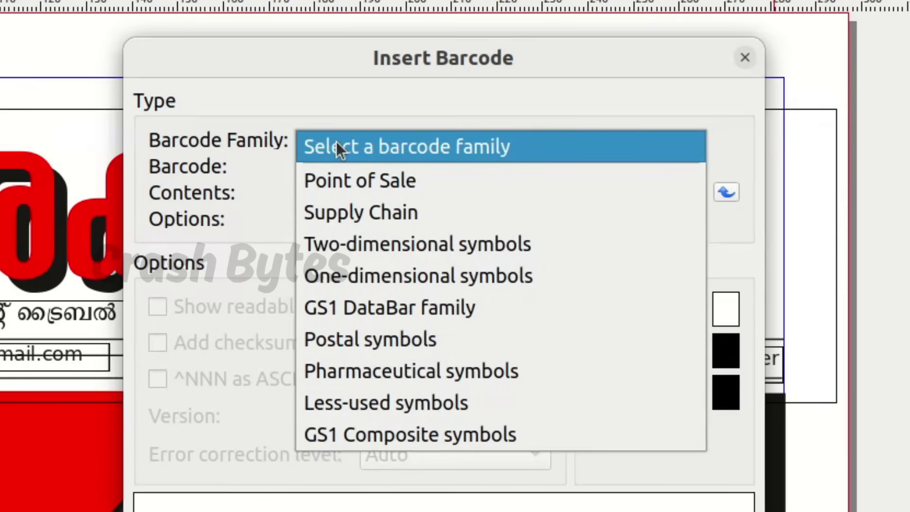
click(388, 245)
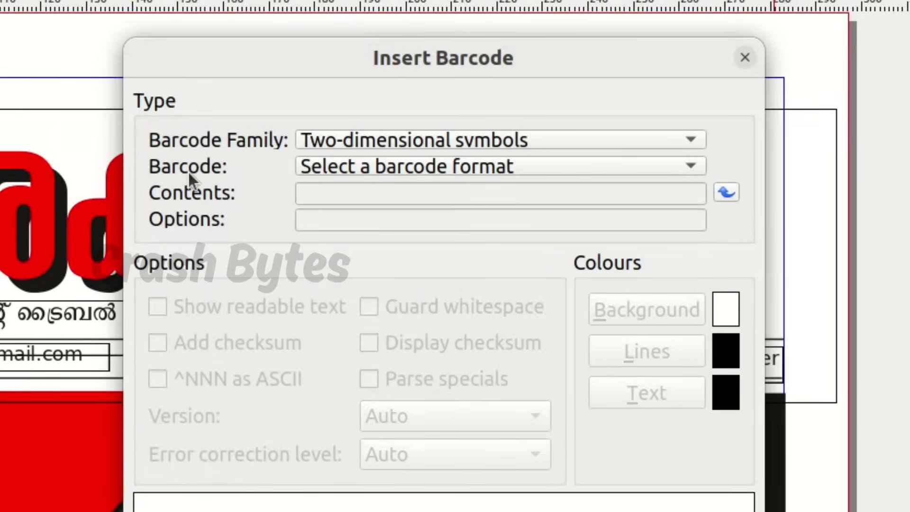
click(339, 168)
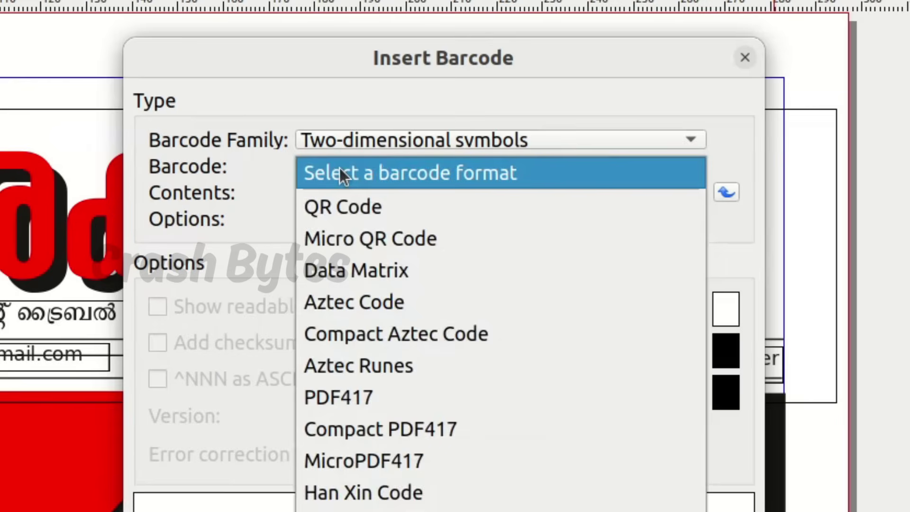
click(345, 206)
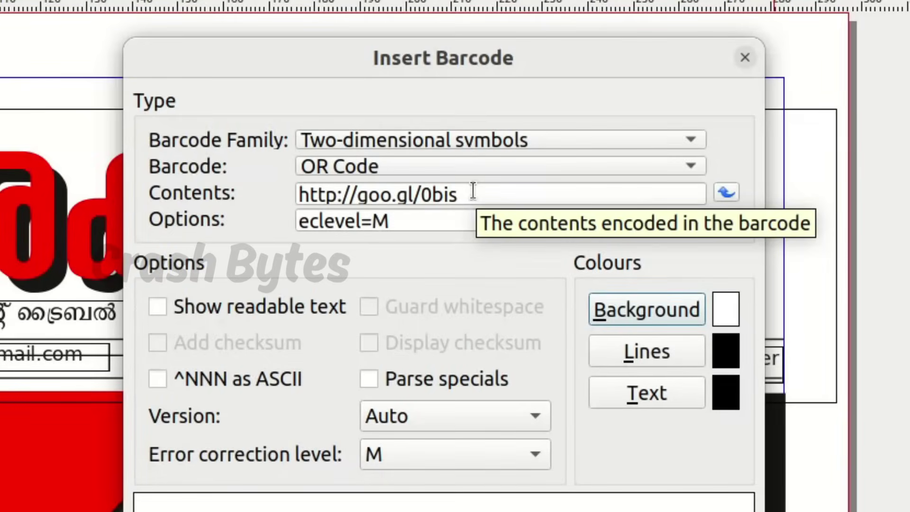
drag(473, 192, 194, 197)
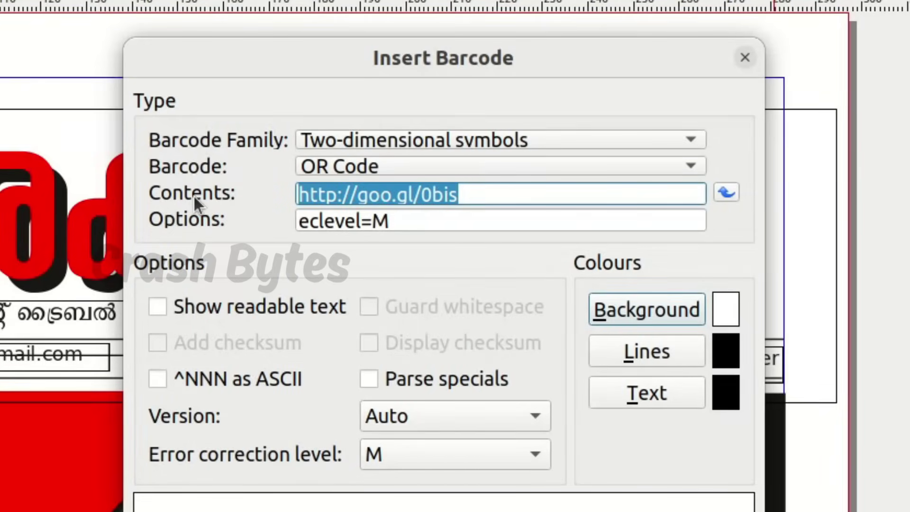
text(https://schoolwiki.in/)
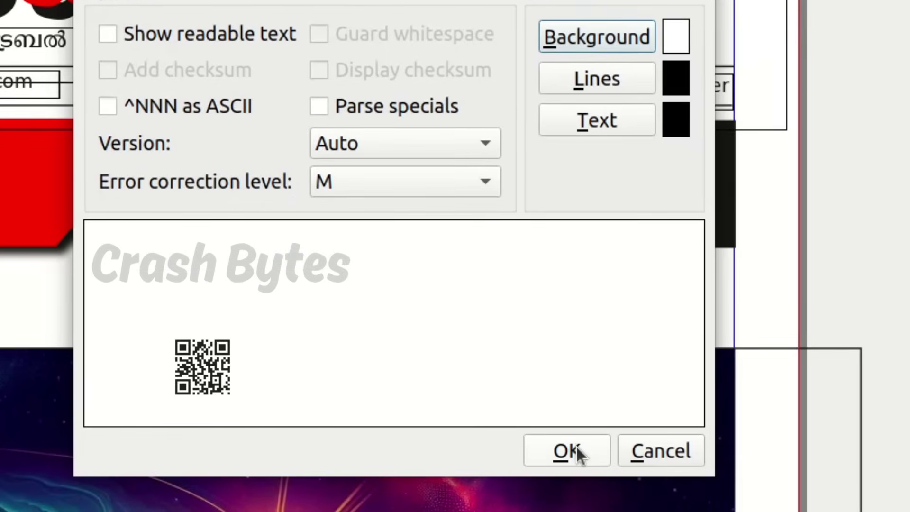
click(570, 450)
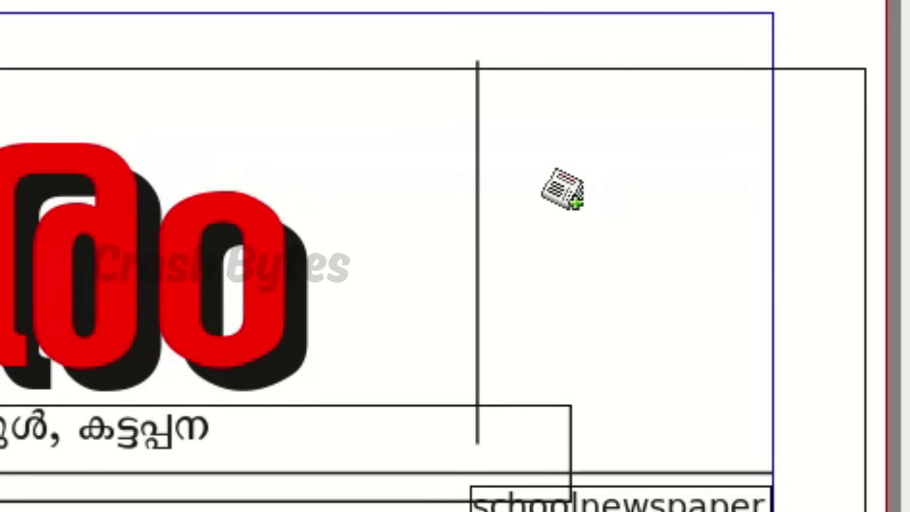
click(561, 189)
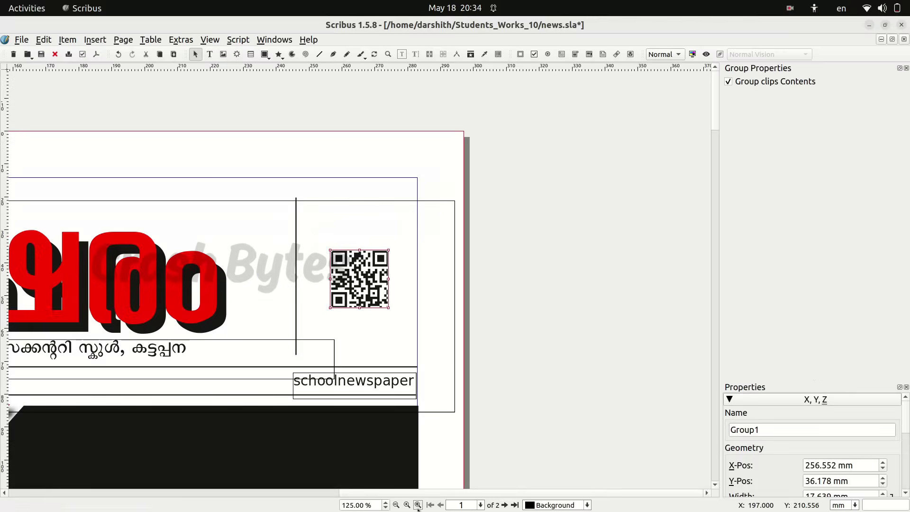
Step: Enlarge the QR code to about 36 mm wide, filling the masthead space between the vertical line and the page margin
click(417, 504)
click(417, 505)
click(417, 504)
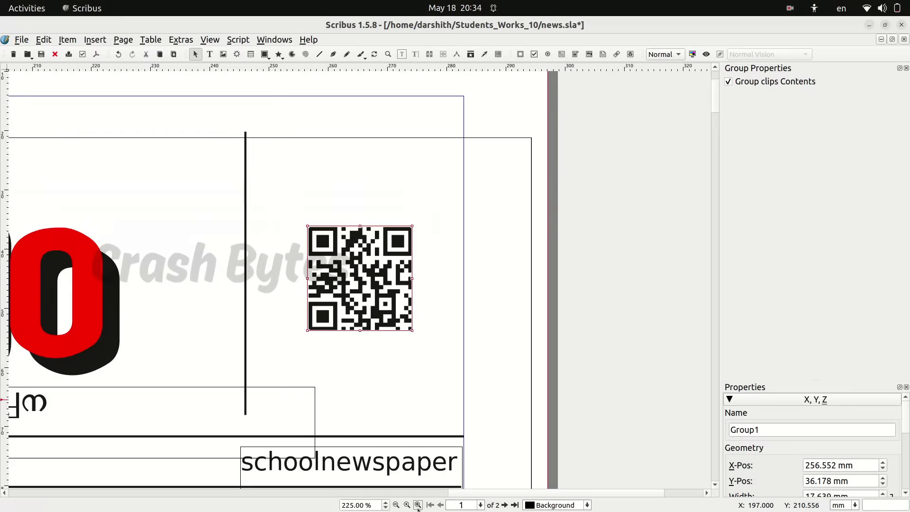
click(417, 505)
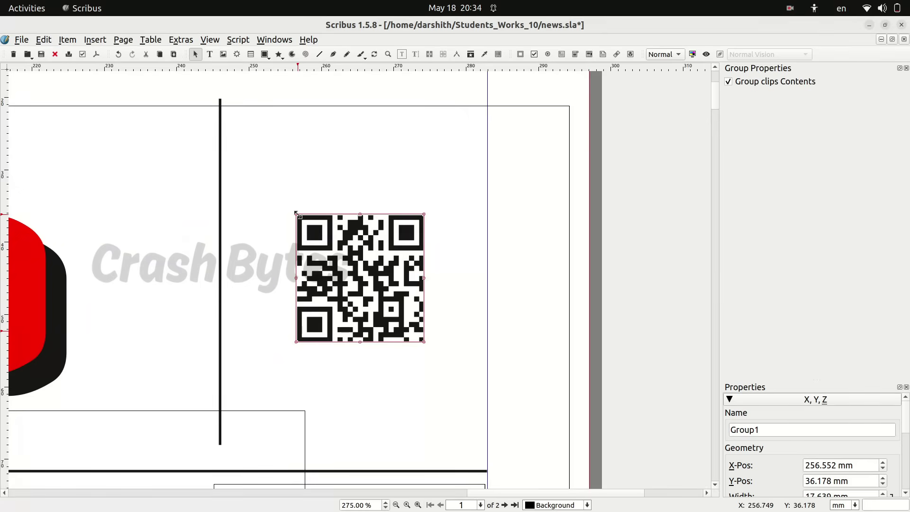
drag(295, 213, 236, 157)
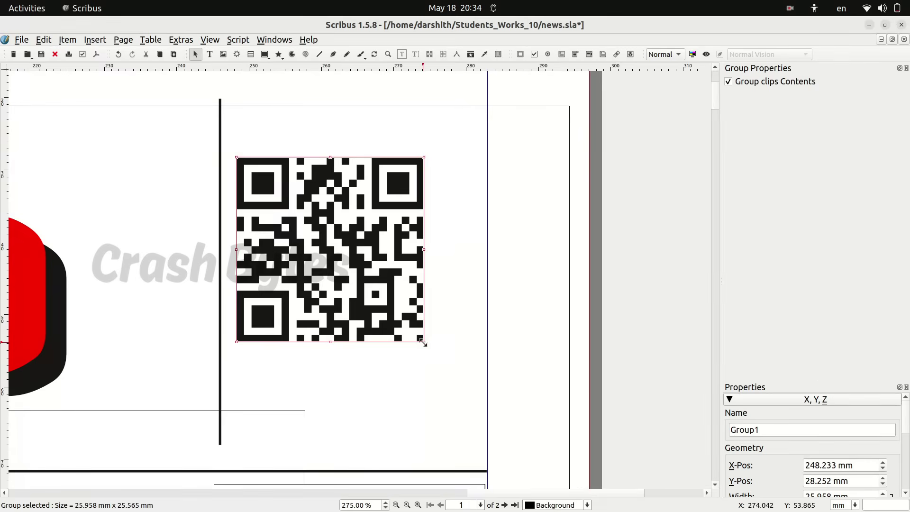
drag(423, 342, 493, 425)
Step: Look over the whole front page in preview mode to check the layout with the QR code
click(396, 505)
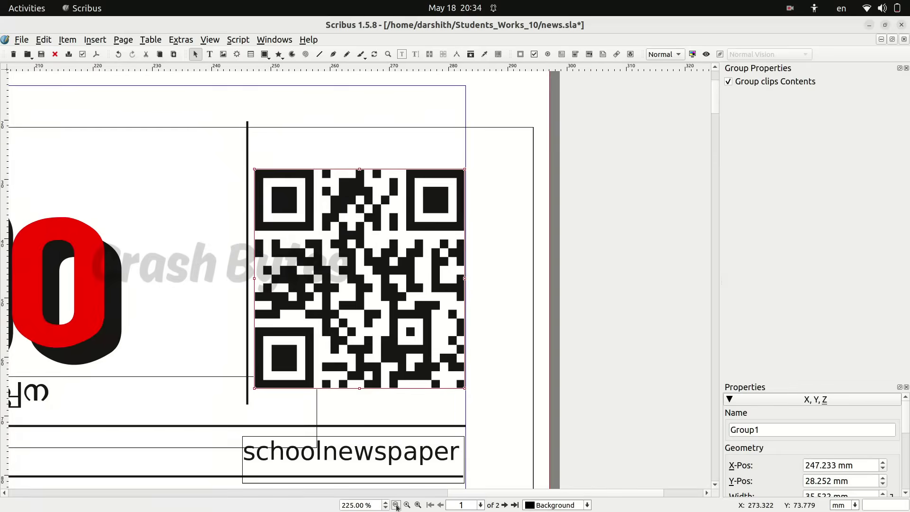
click(396, 505)
click(396, 506)
click(396, 505)
click(396, 505)
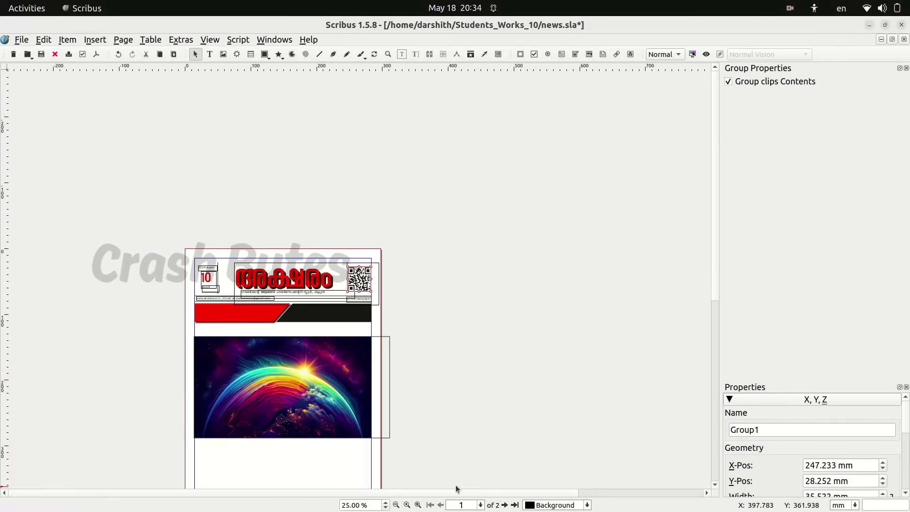
scroll(420, 363, down, 3)
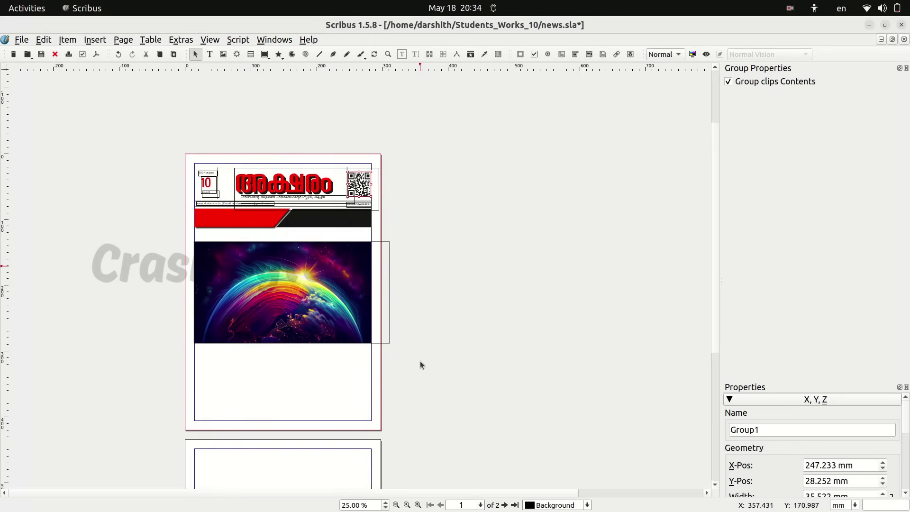
click(706, 54)
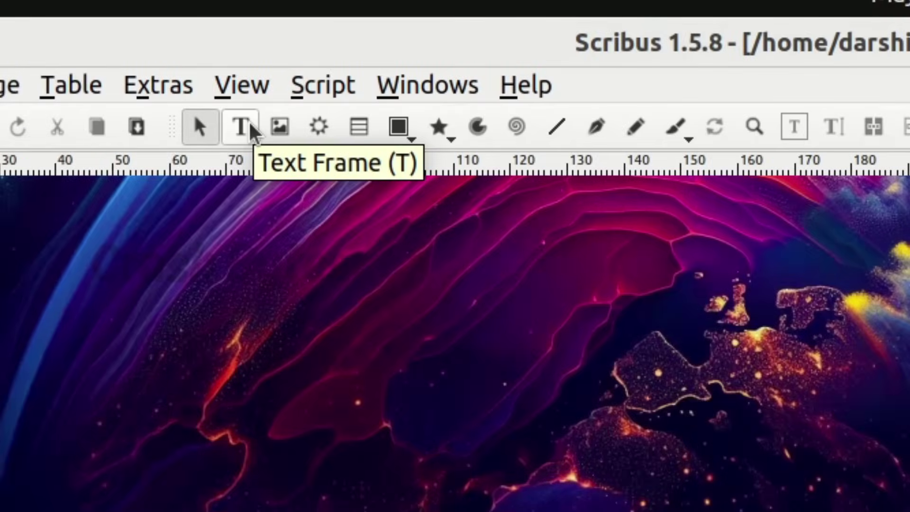
Step: Draw a text frame about 269 mm by 116 mm between the margins below the picture, and hide both property palettes
click(251, 128)
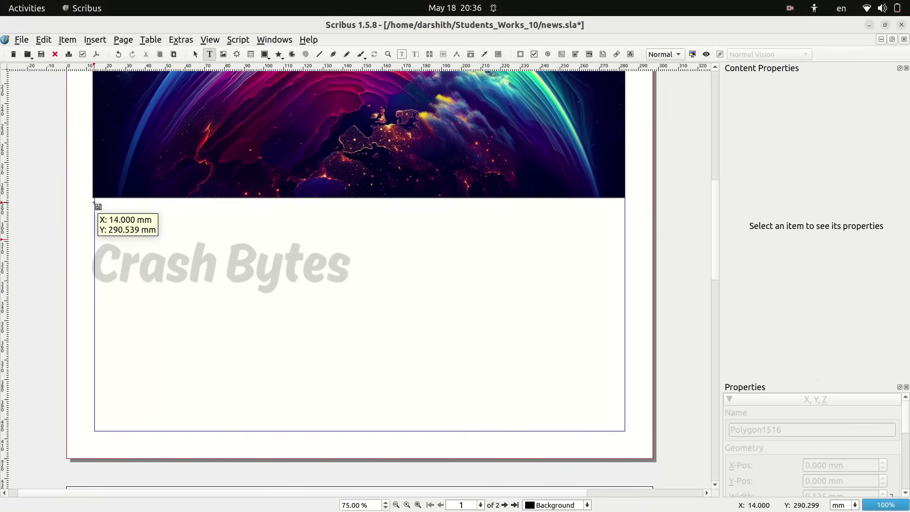
drag(95, 200, 626, 429)
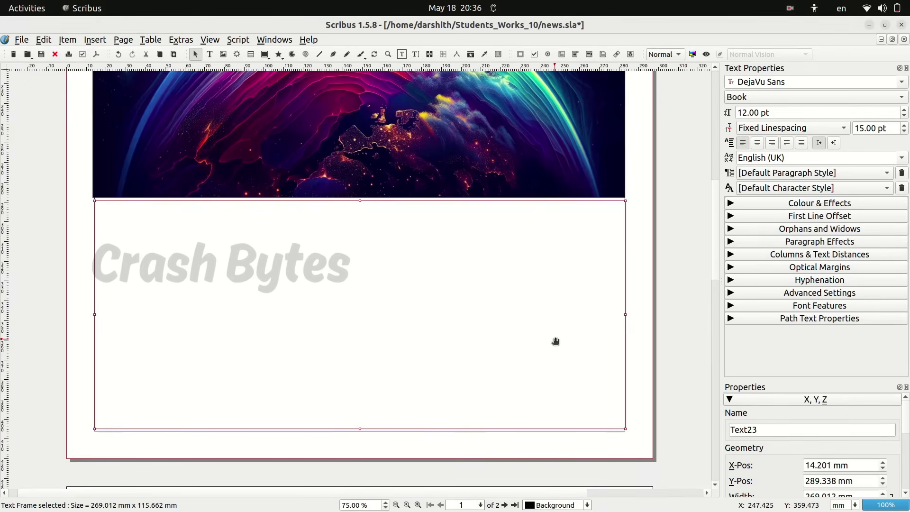
click(906, 68)
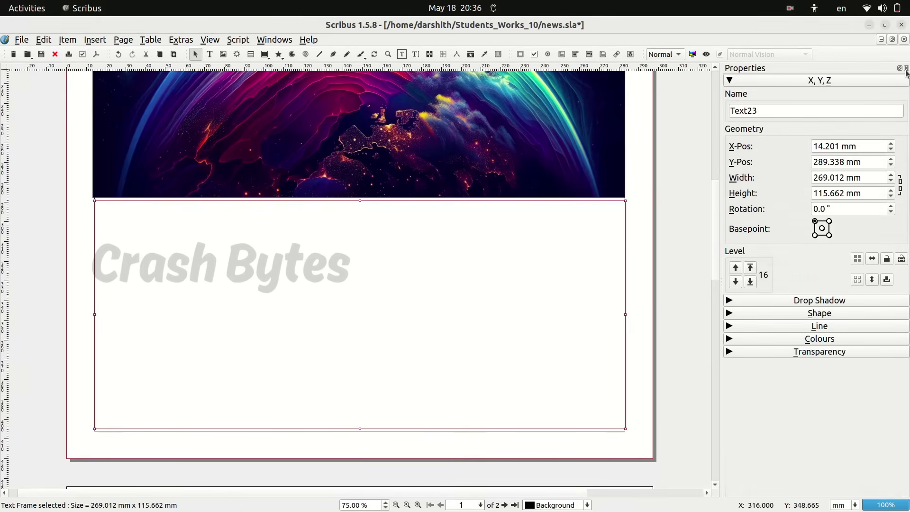
click(906, 68)
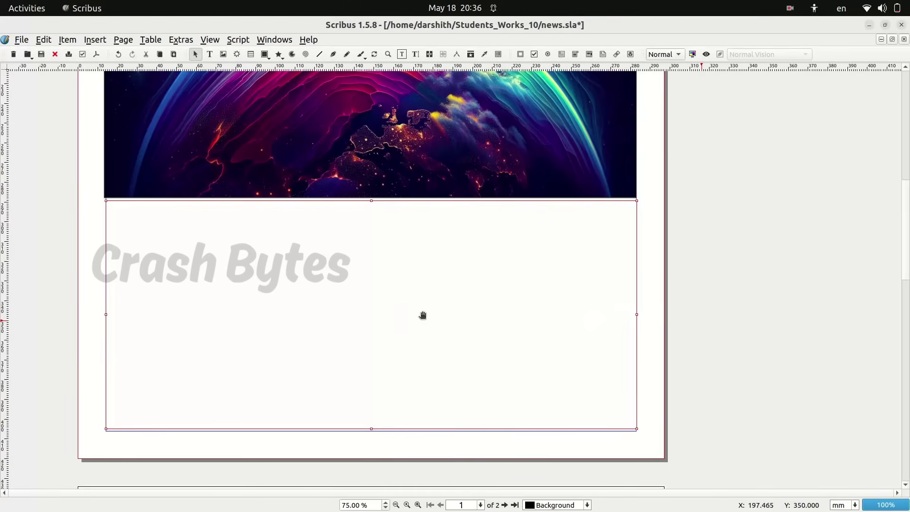
Step: Show the text frame's content properties and divide the frame into 3 columns
right_click(506, 270)
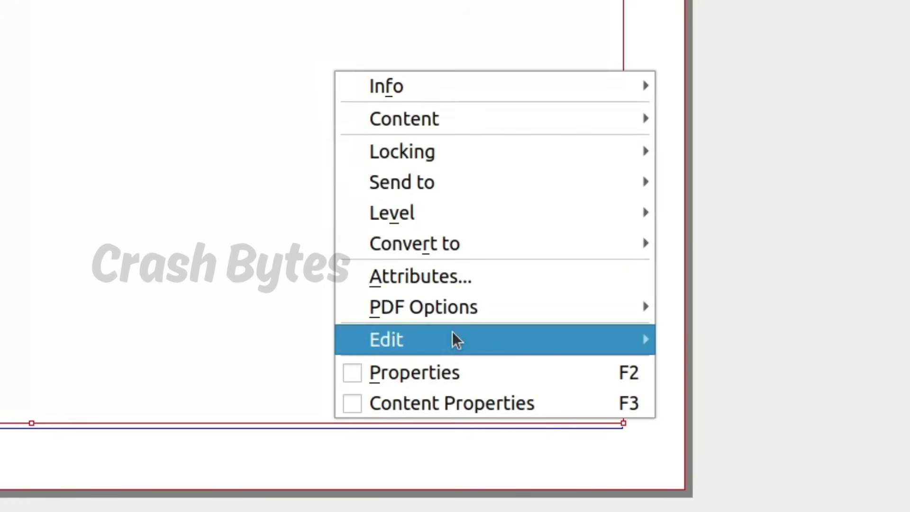
click(470, 402)
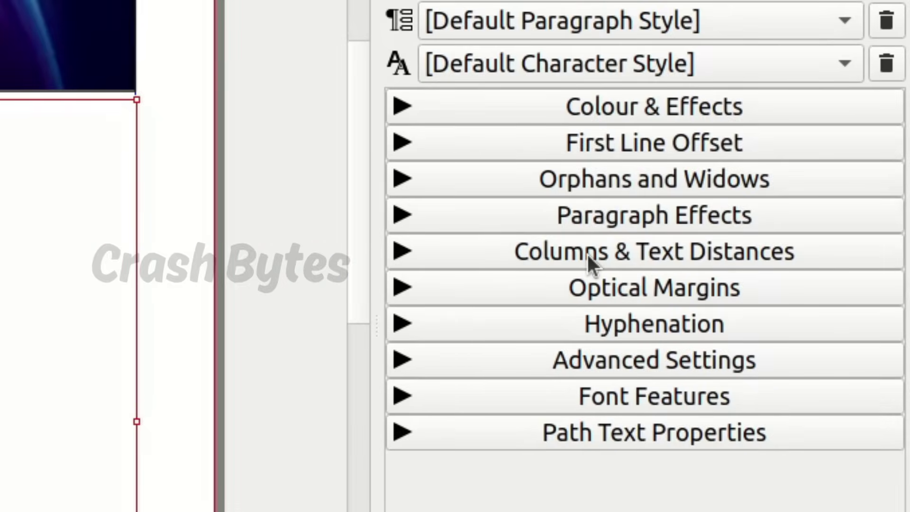
click(559, 253)
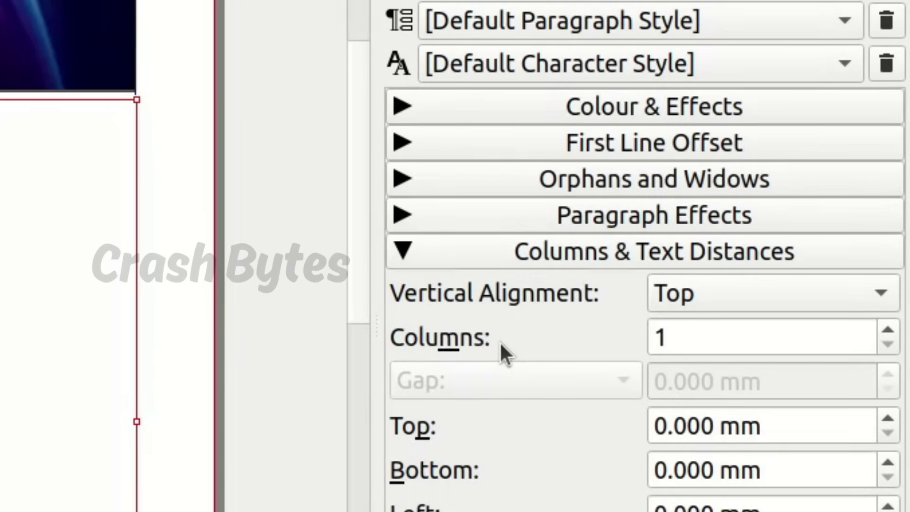
click(716, 340)
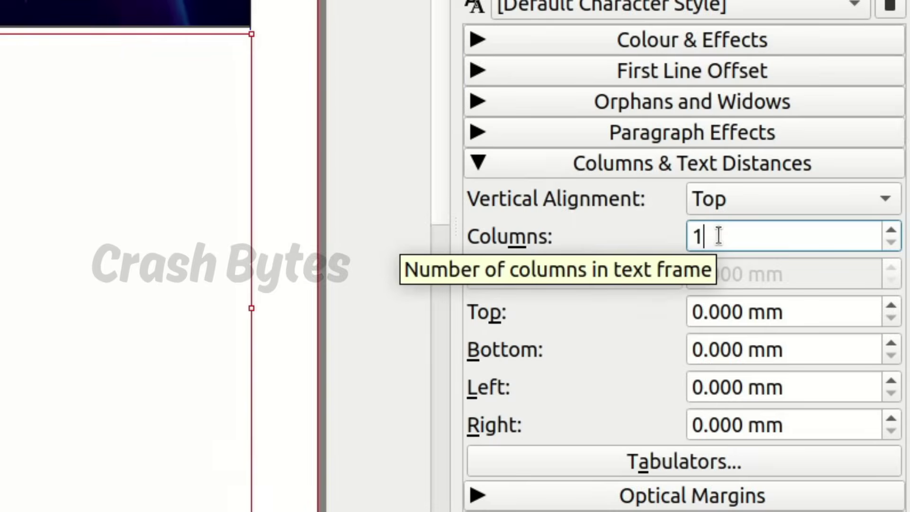
key(BackSpace)
text(3)
key(Return)
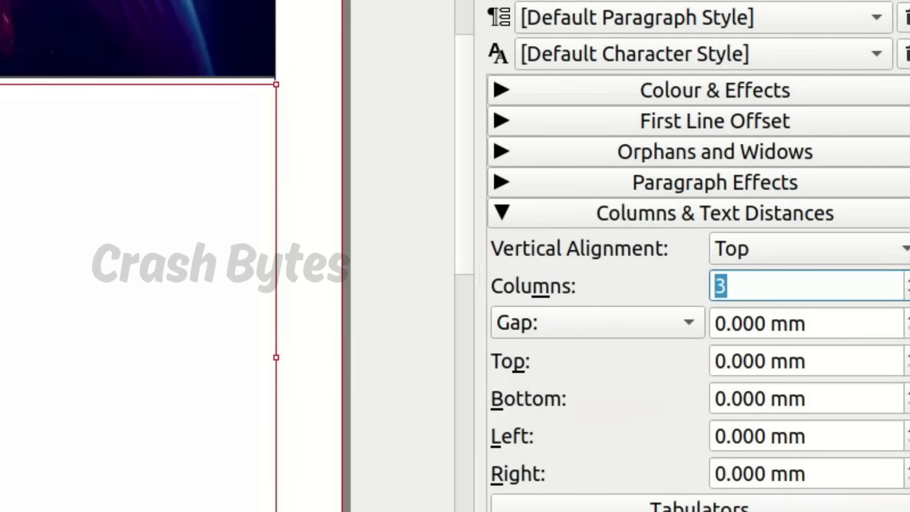
Step: Increase the gap between the text frame's columns to a few millimetres
click(907, 317)
click(907, 317)
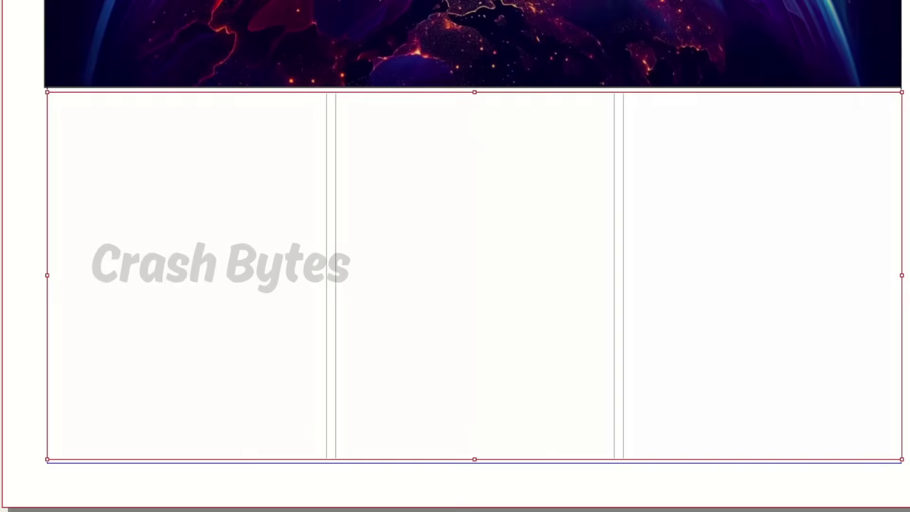
click(890, 305)
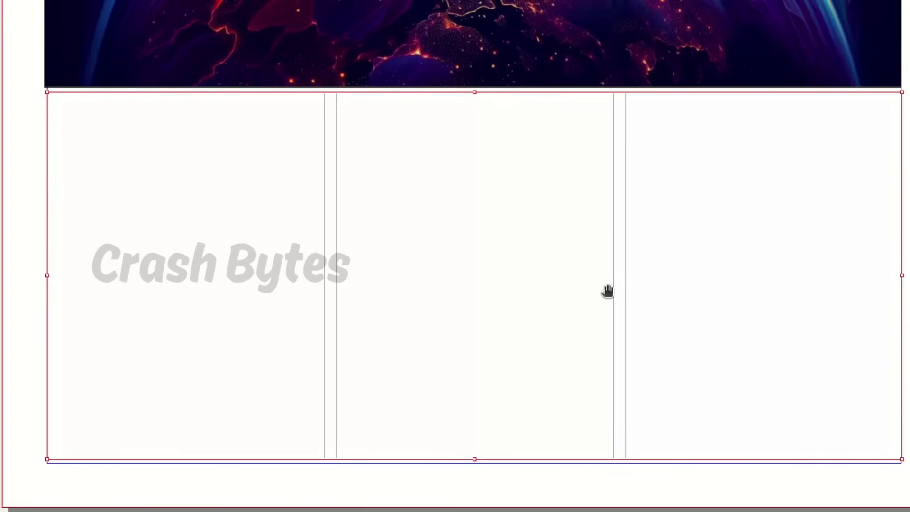
Step: Import the text of Sample_text_1.odt from the School_Resources/Class_10/Scribus folder into the three-column text frame
right_click(459, 237)
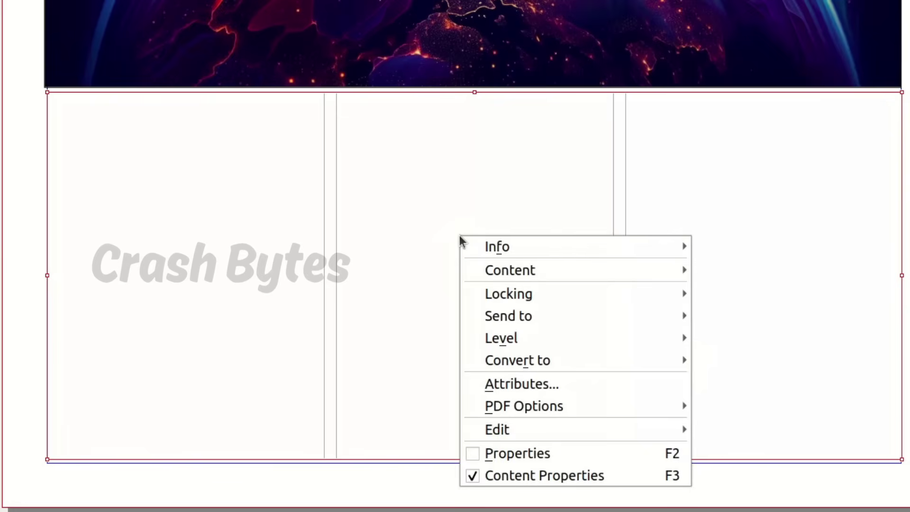
mouse_move(532, 266)
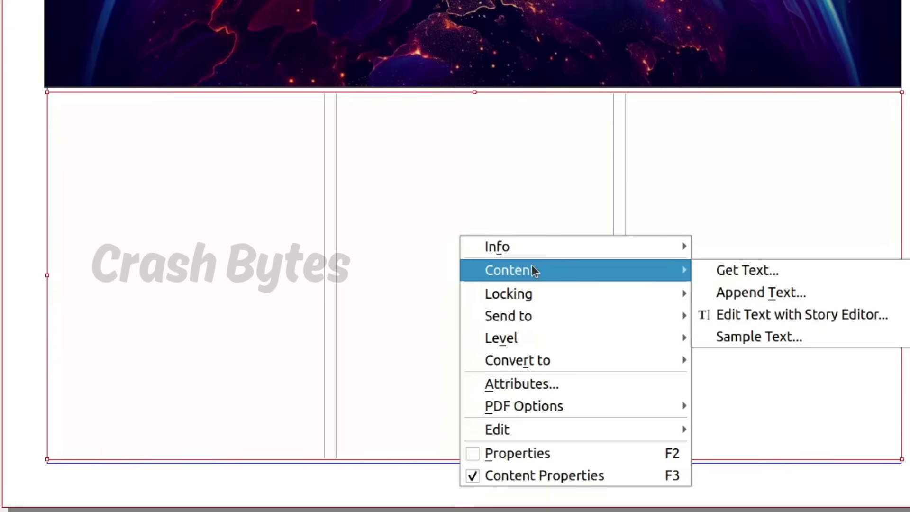
click(724, 271)
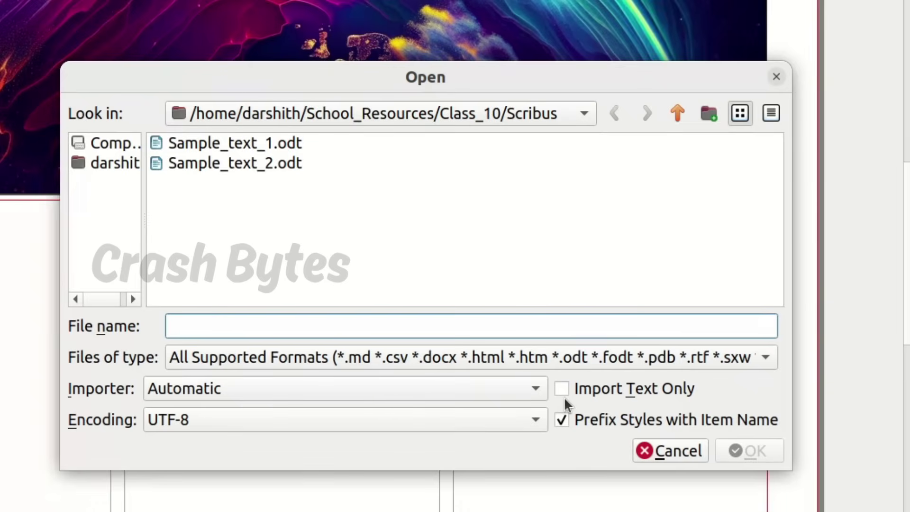
click(124, 163)
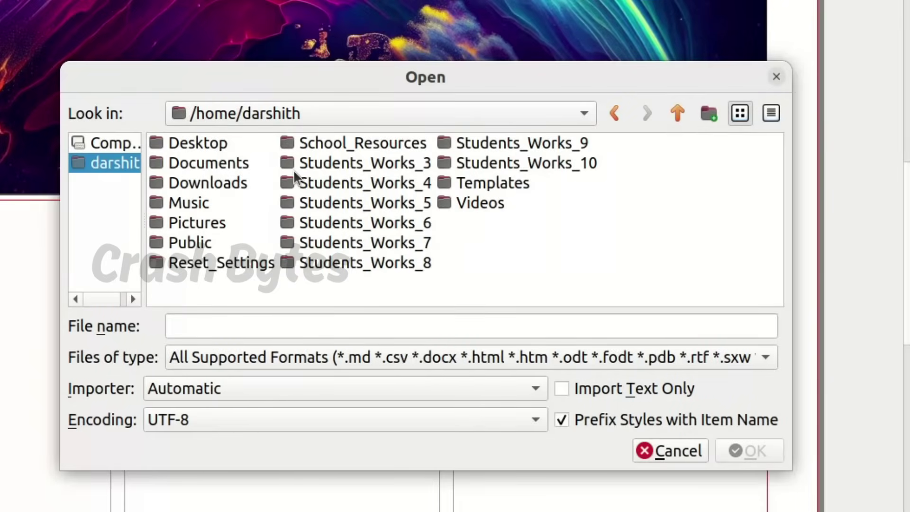
double_click(385, 143)
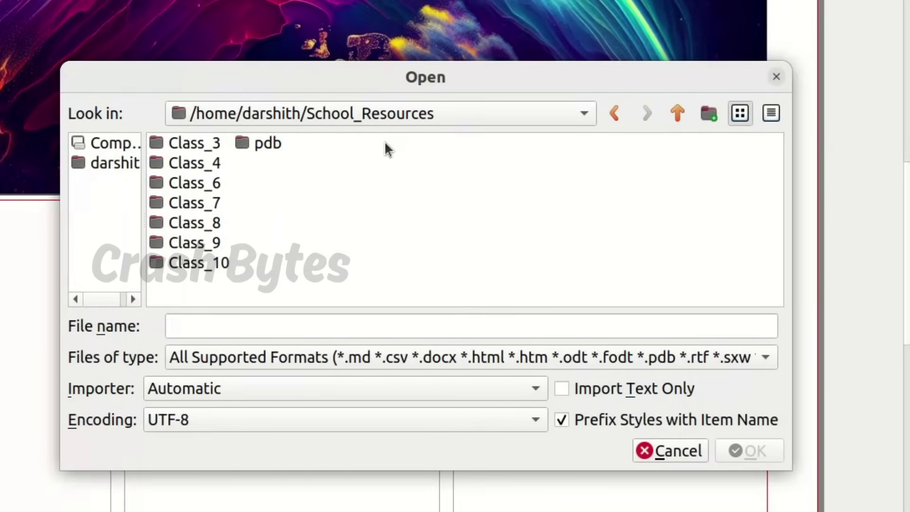
double_click(215, 260)
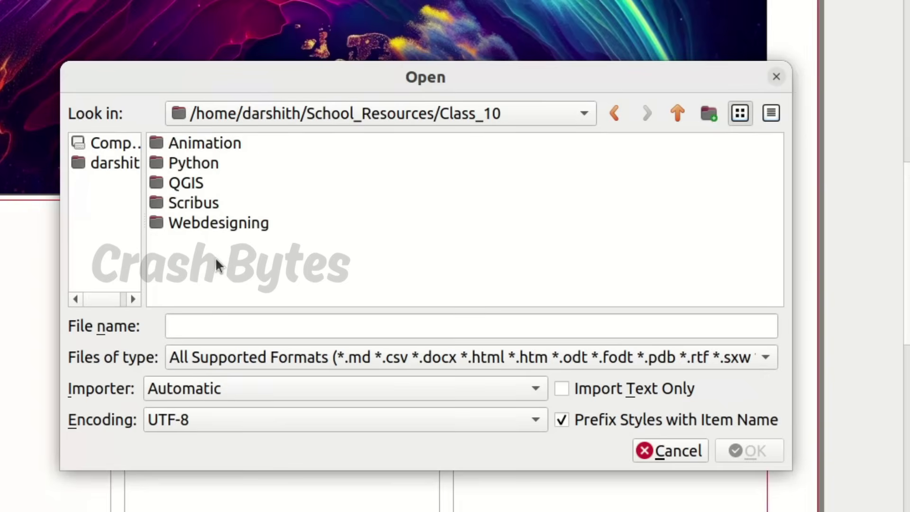
double_click(203, 200)
click(244, 146)
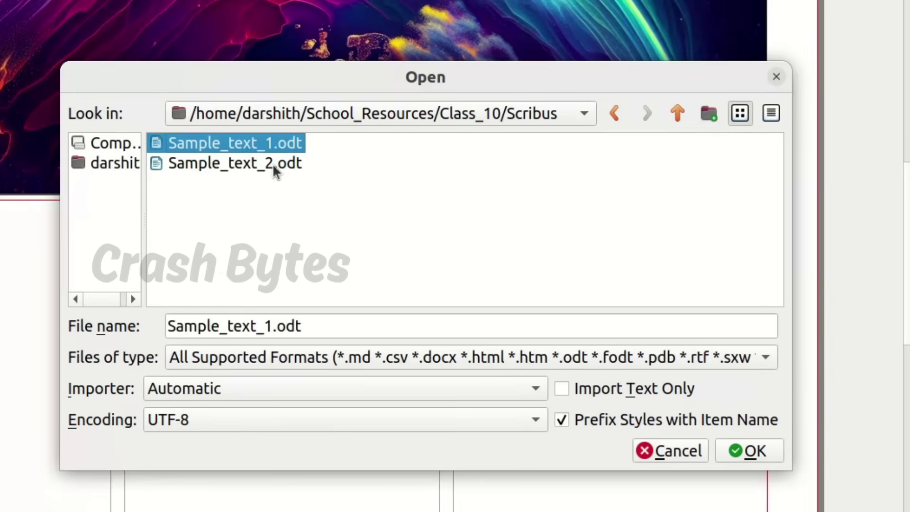
click(253, 166)
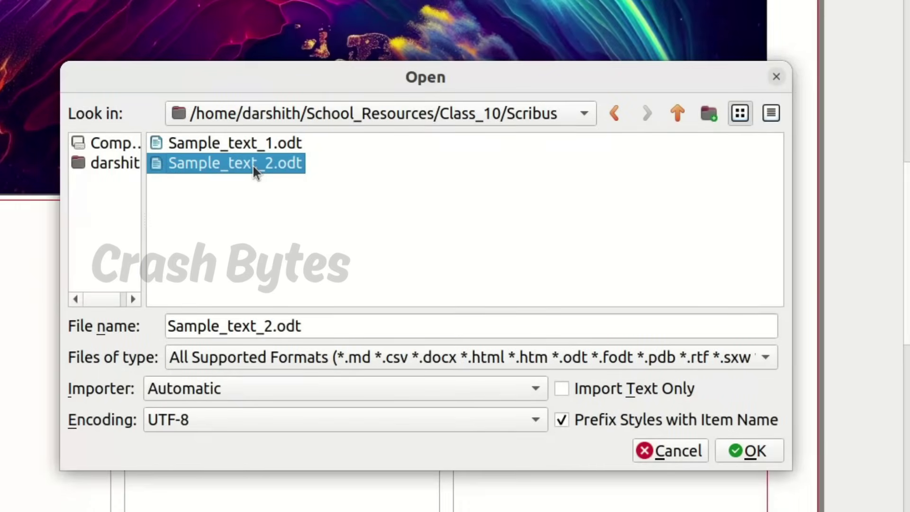
click(264, 138)
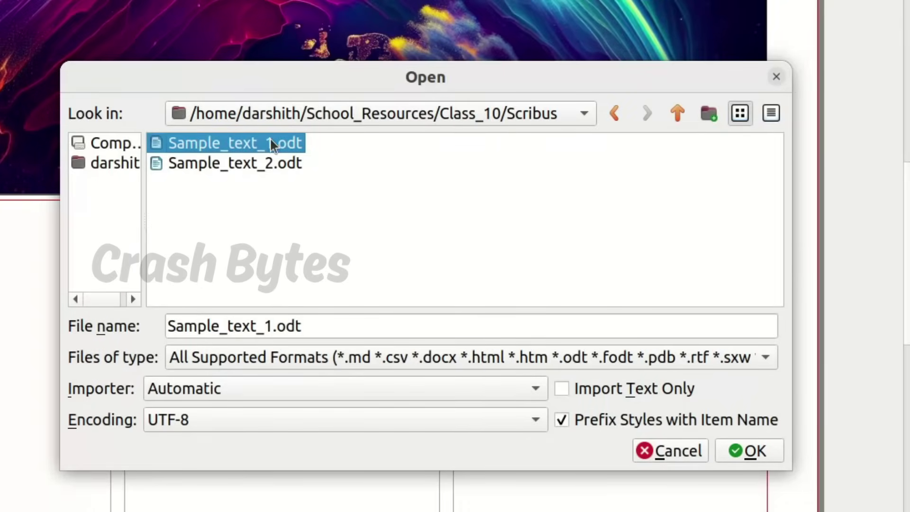
double_click(271, 138)
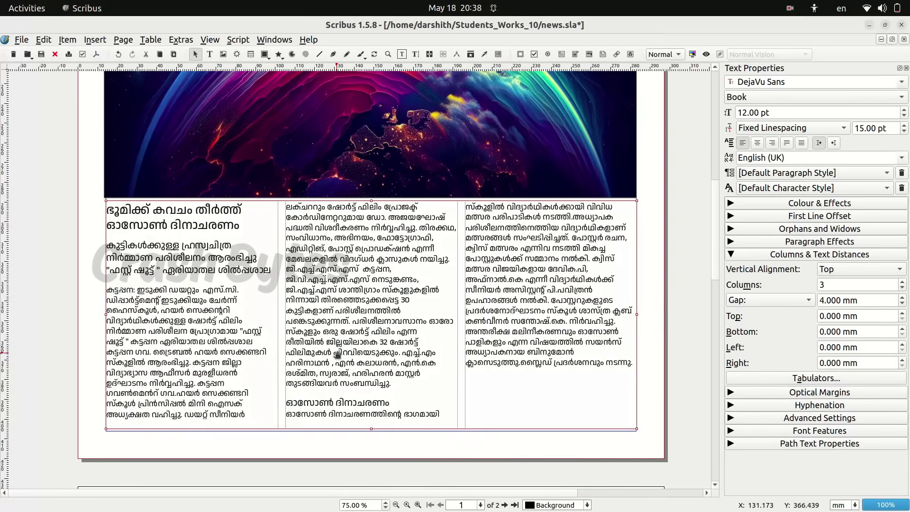
Step: Switch the input language to Malayalam and add filler characters after the article's last word until the text overflows the third column
double_click(628, 363)
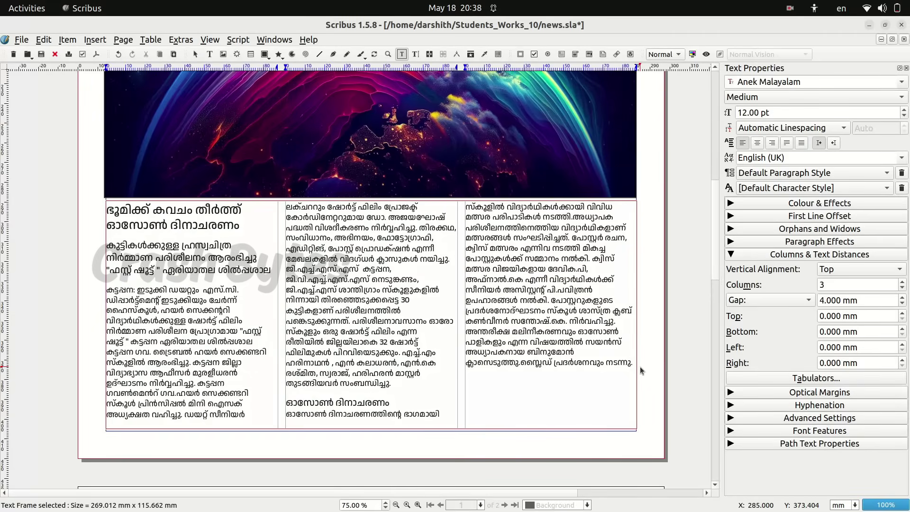
key(super+space)
text(പമവരപ്മരപ്മരപവമരപവേ്വമരപവവവവവവവവവവവവവവവവവവവവവവവവവവവ)
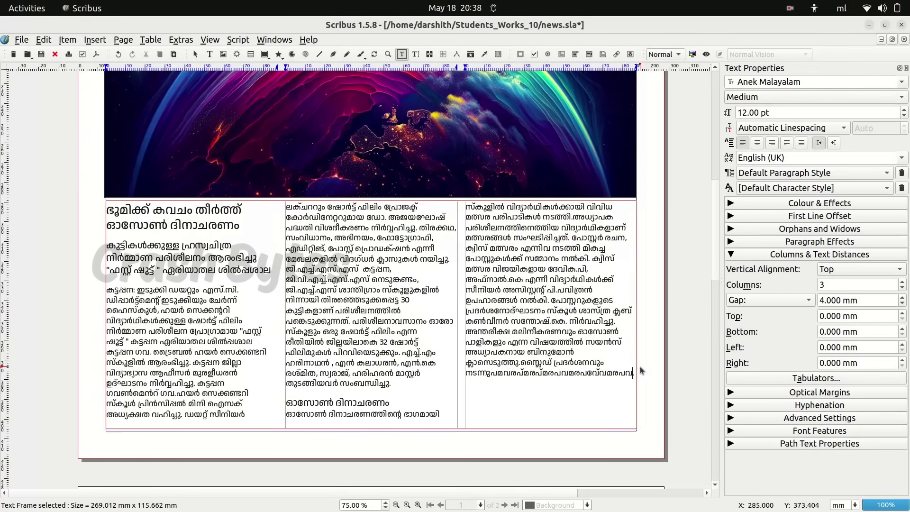
text(വവവവവവവവവവവവവവവവവവവവവവവവവവവവവവവവവവവവവവവവവവവവവവവവവവവവവവവവവവവവവവവവവവവവവവവവവവവവവവവവവവവവവവവവവവവവവവവവവവവ)
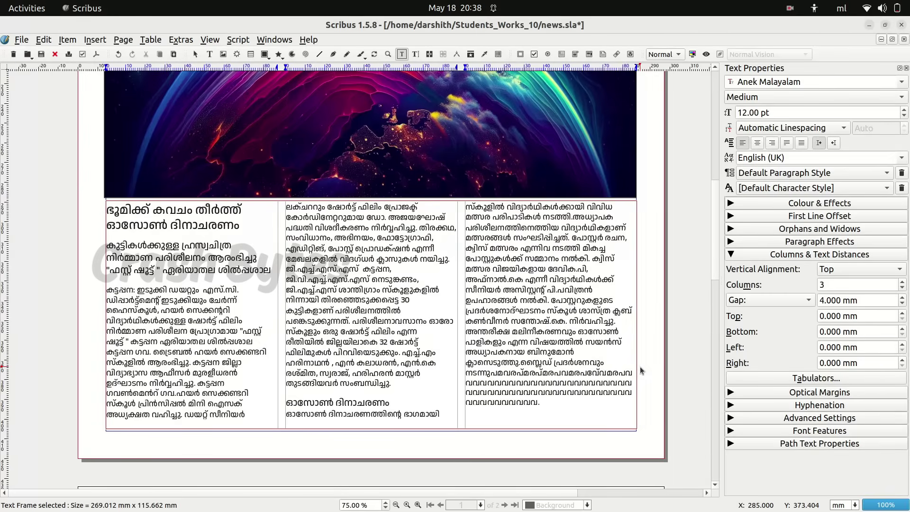
text(വവവവവവവവവവവവവവവവവവവവവവവവവവവവവവവവ)
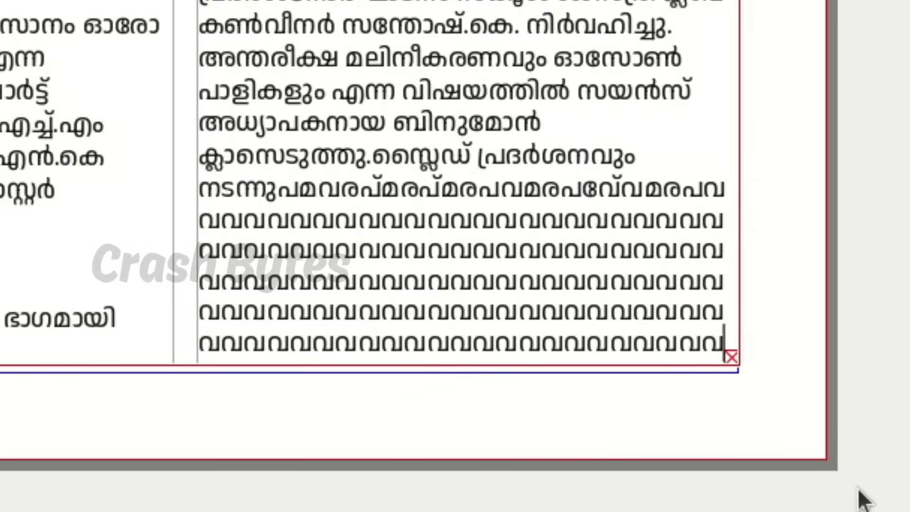
Step: Try to link the overflowing text frame to the empty area inside the margins of page 2
scroll(861, 493, down, 3)
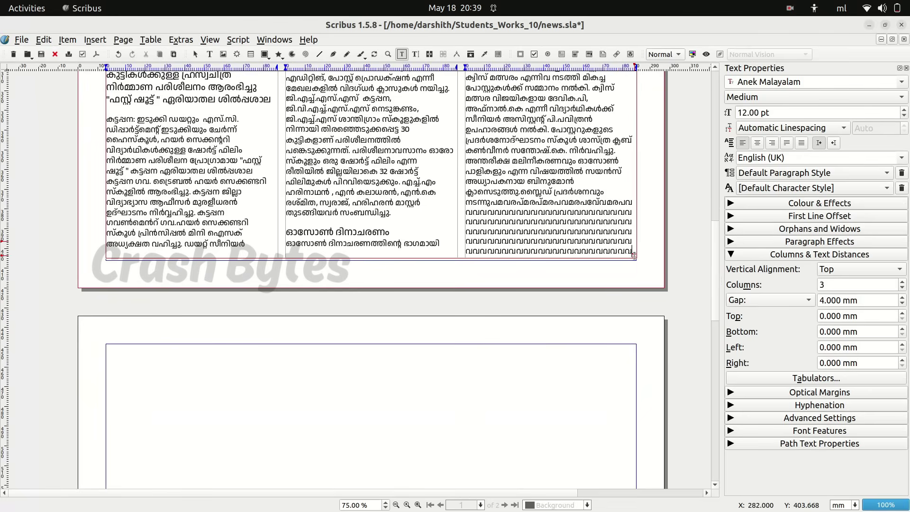
click(634, 255)
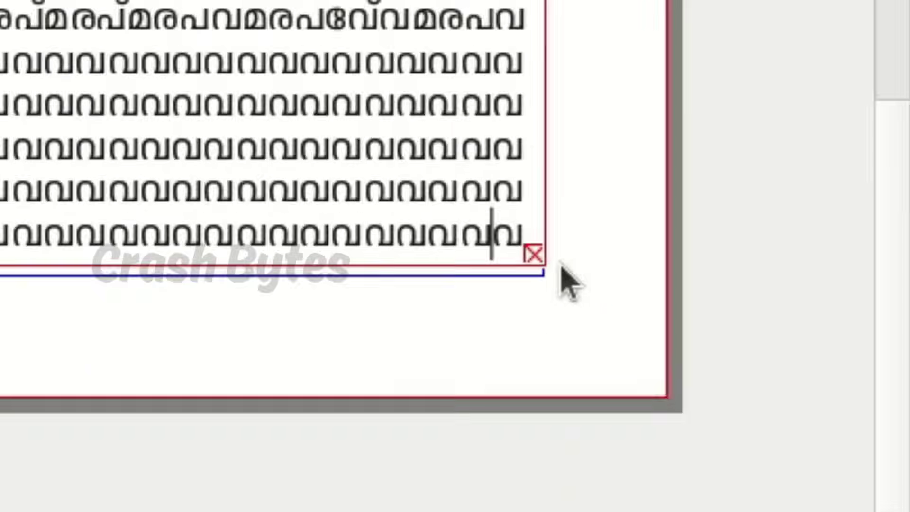
key(n)
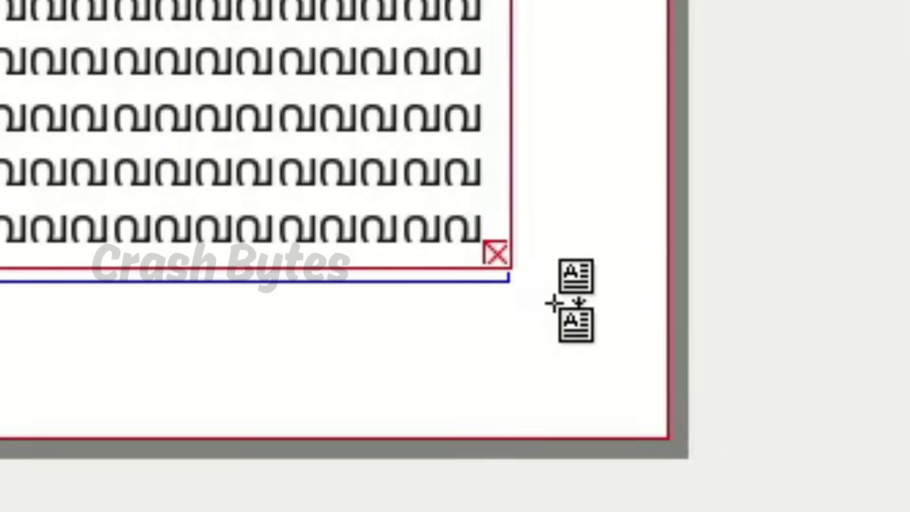
scroll(552, 304, down, 5)
scroll(542, 303, down, 3)
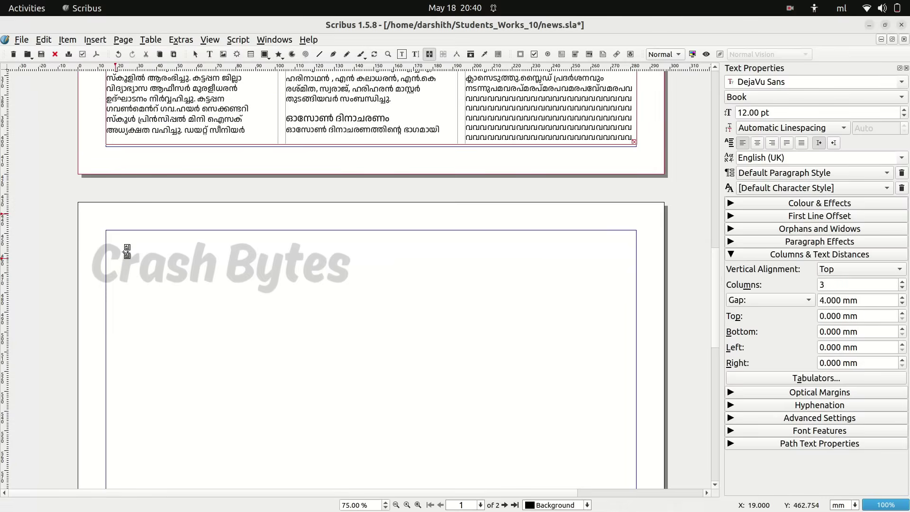
click(115, 258)
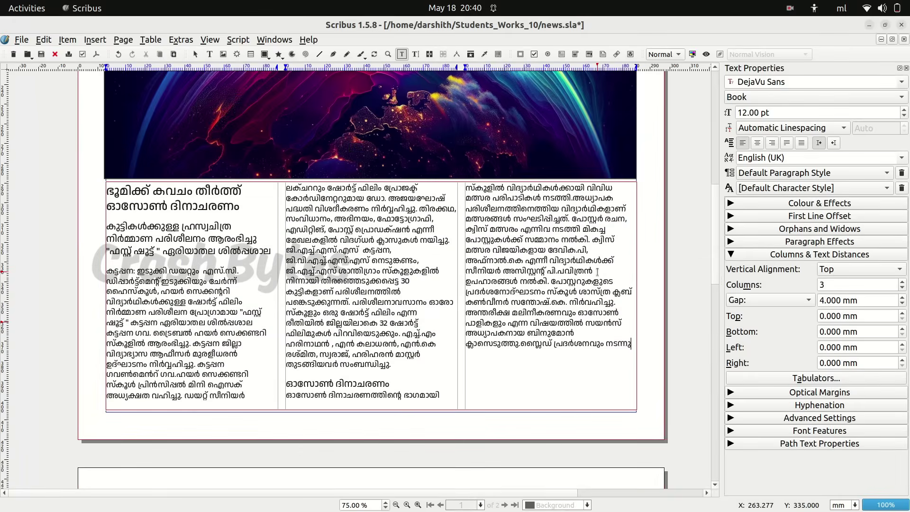
Step: Select all the text inside the three-column frame, and leave text editing without changing it
click(422, 227)
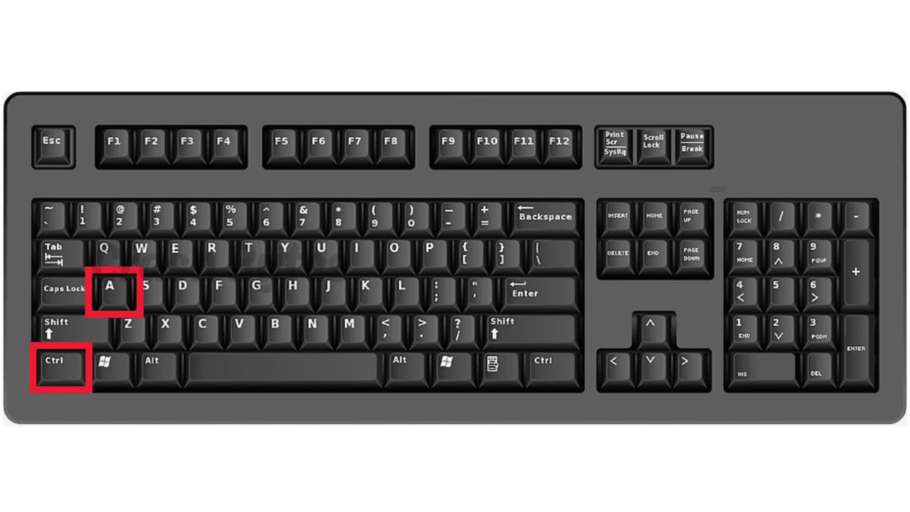
key(ctrl+a)
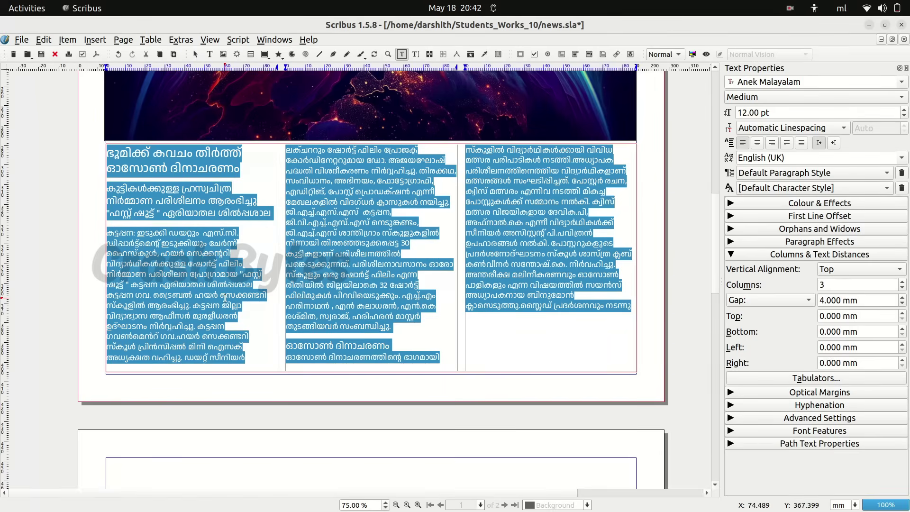
scroll(224, 285, up, 4)
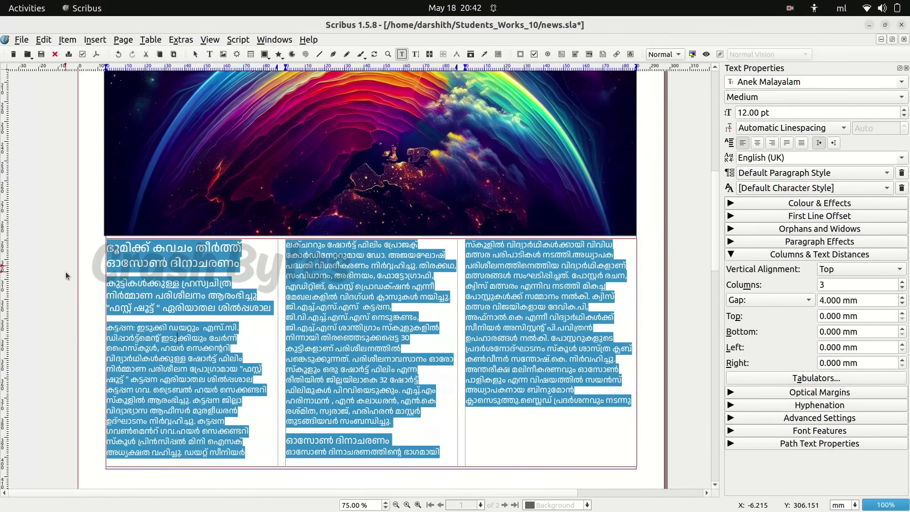
click(66, 272)
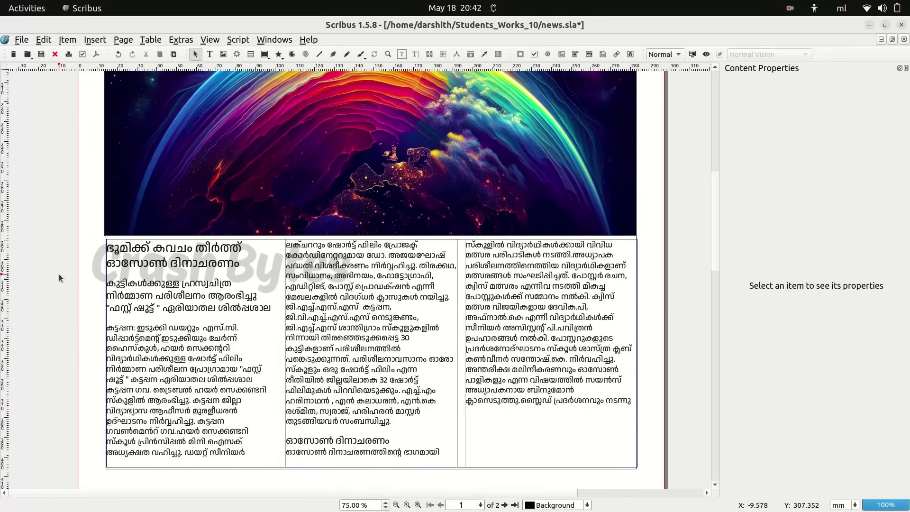
Step: Select every item on the front page, look over the selection from masthead to article, and clear it
key(ctrl+a)
scroll(428, 137, up, 8)
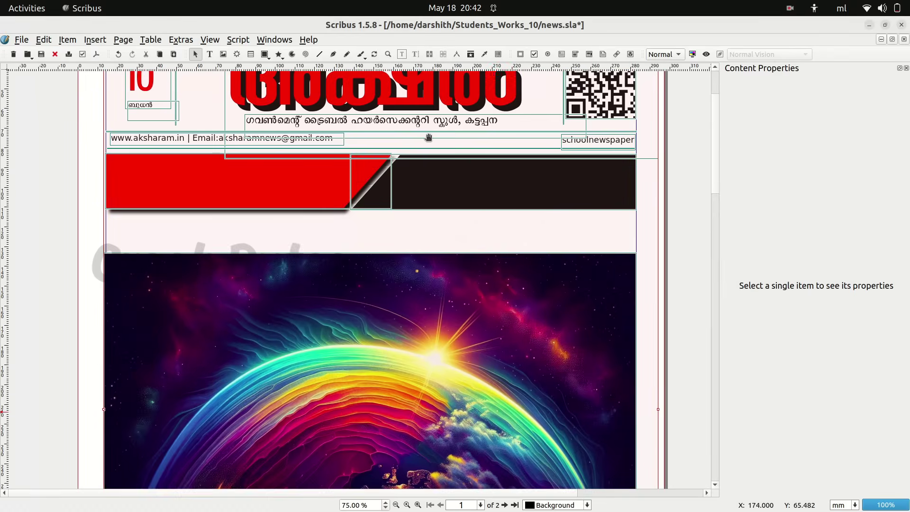
scroll(429, 137, up, 3)
scroll(299, 277, down, 10)
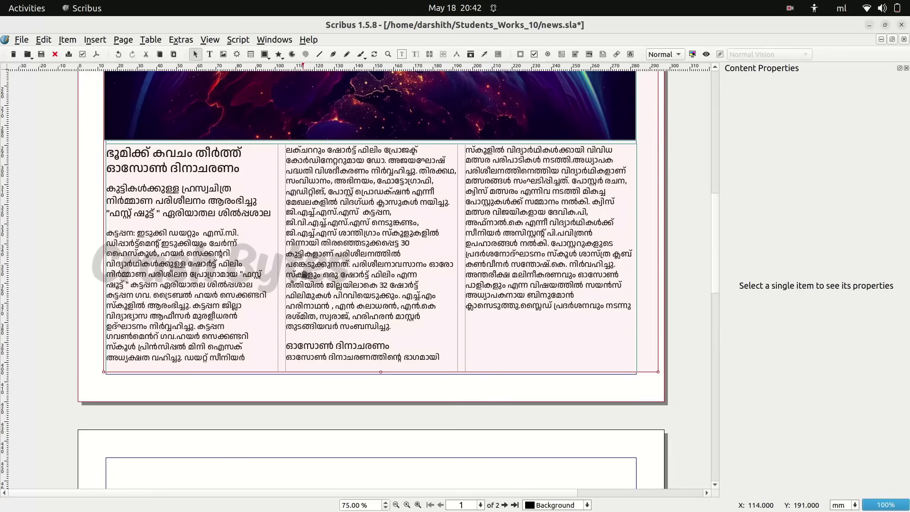
click(87, 288)
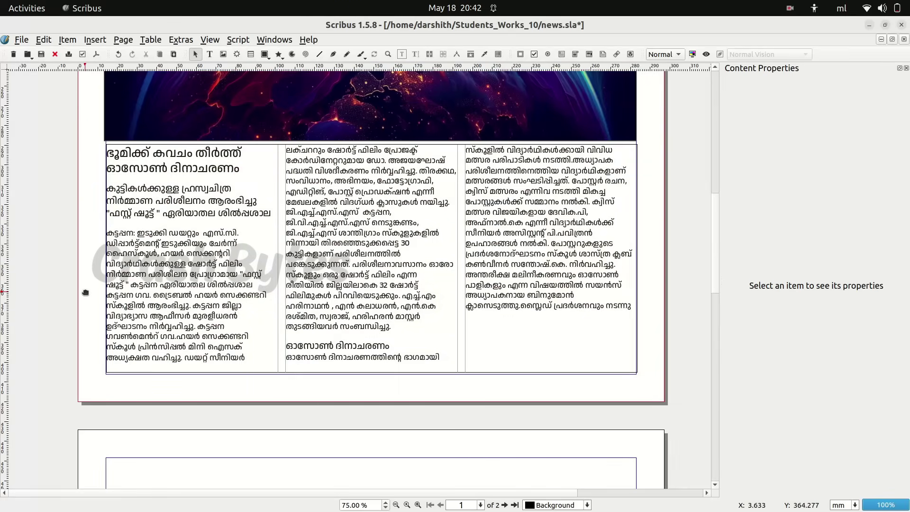
Step: Select all the article text in the three-column frame and set its text language to Malayalam
double_click(204, 251)
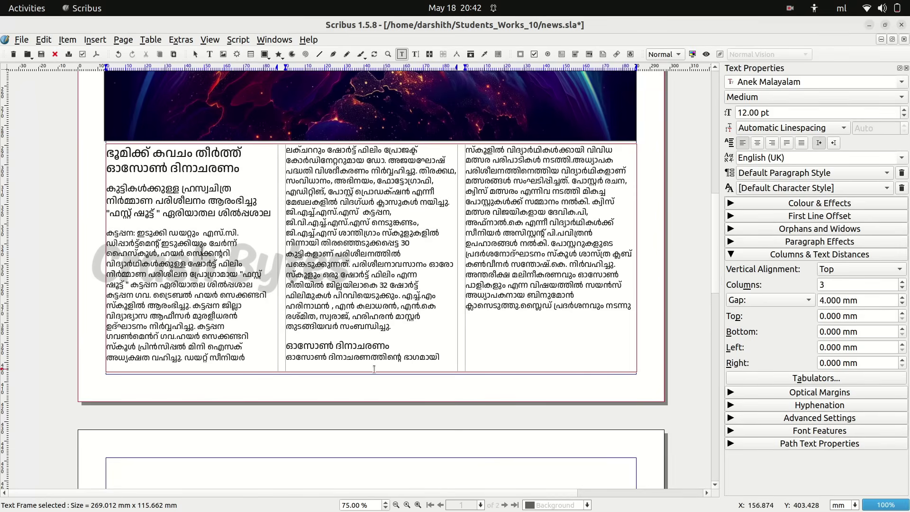
click(194, 213)
key(ctrl+a)
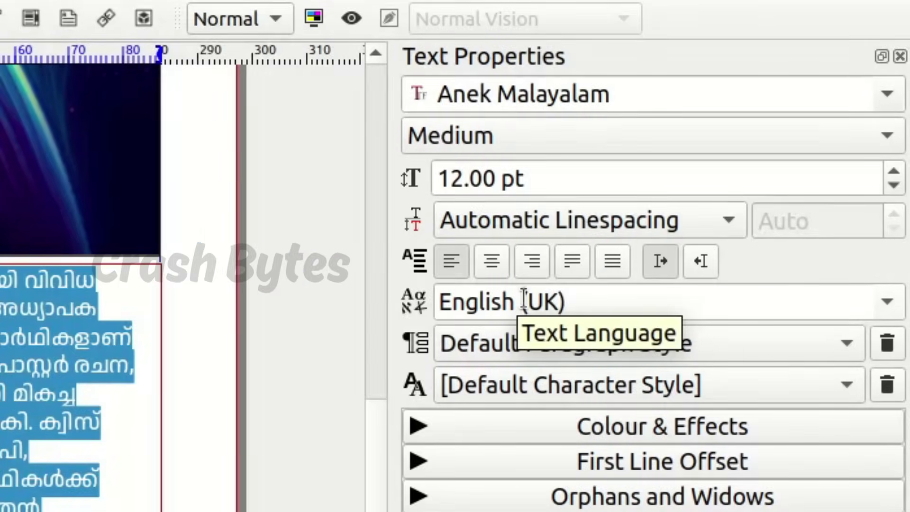
click(888, 302)
scroll(490, 445, down, 16)
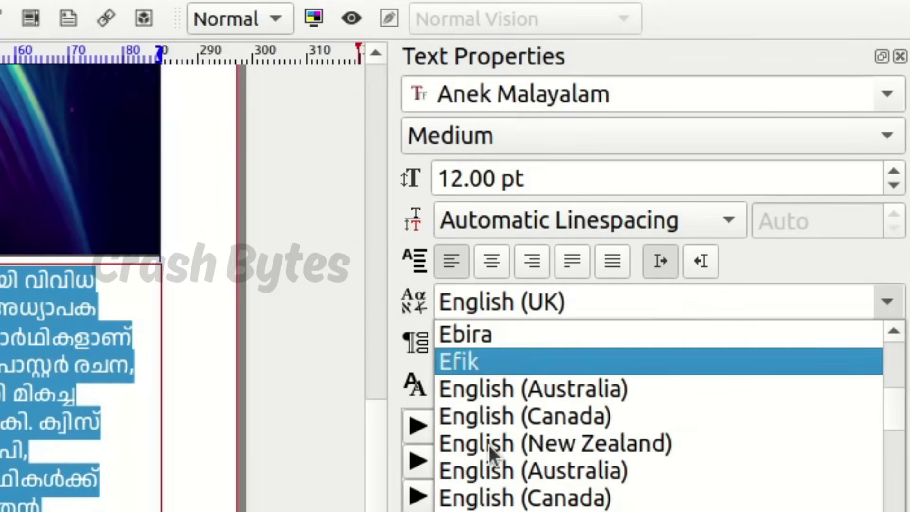
scroll(490, 447, down, 4)
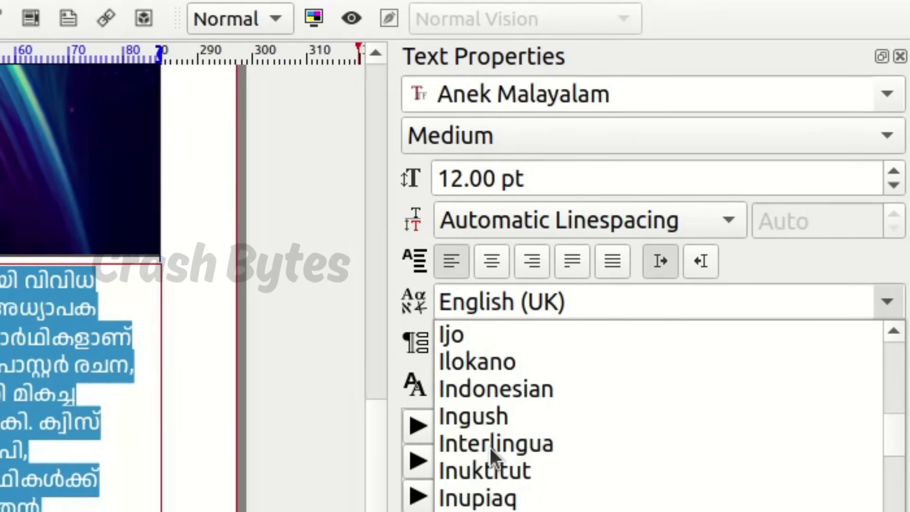
scroll(490, 447, up, 2)
scroll(490, 445, down, 20)
click(545, 360)
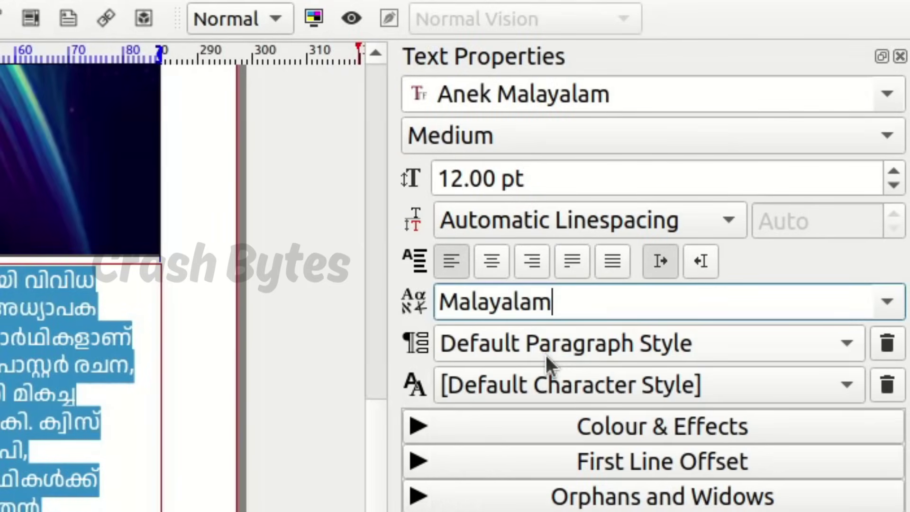
Step: Apply the Anek Malayalam font to the article text and reselect all the text in the frame
click(885, 99)
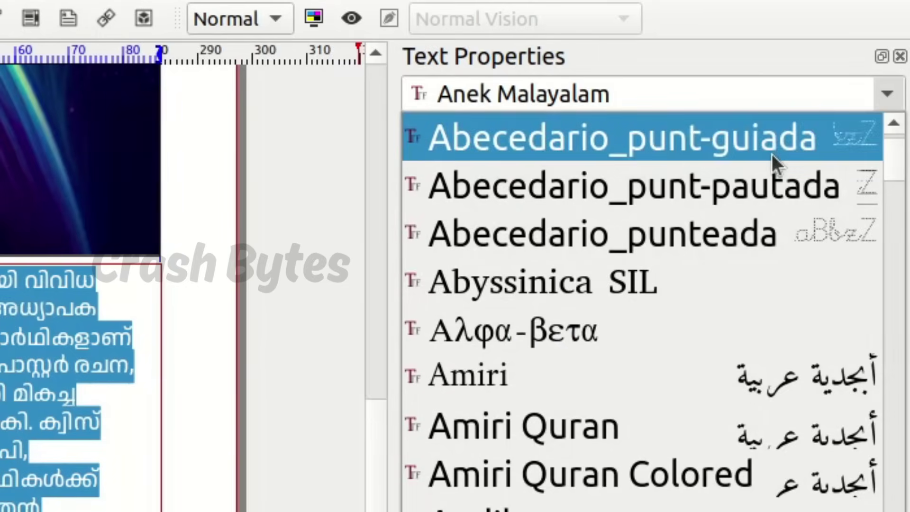
scroll(718, 317, down, 1)
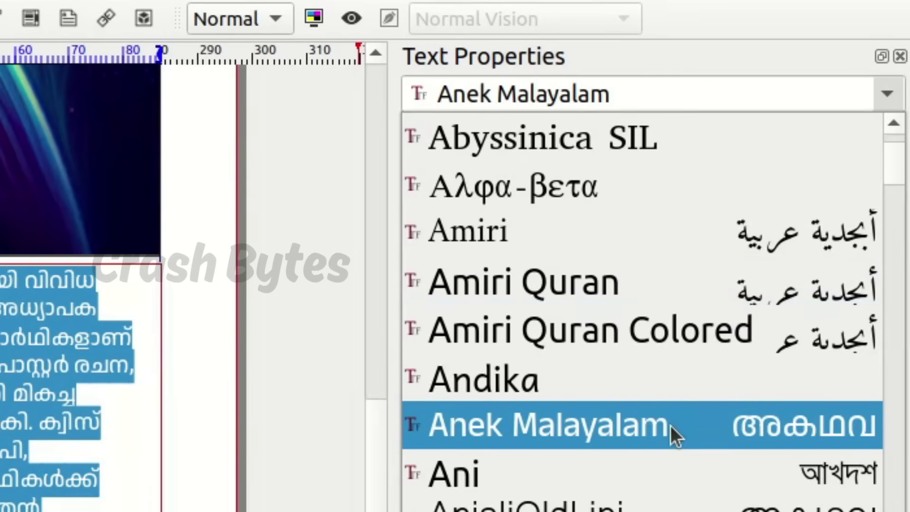
click(678, 418)
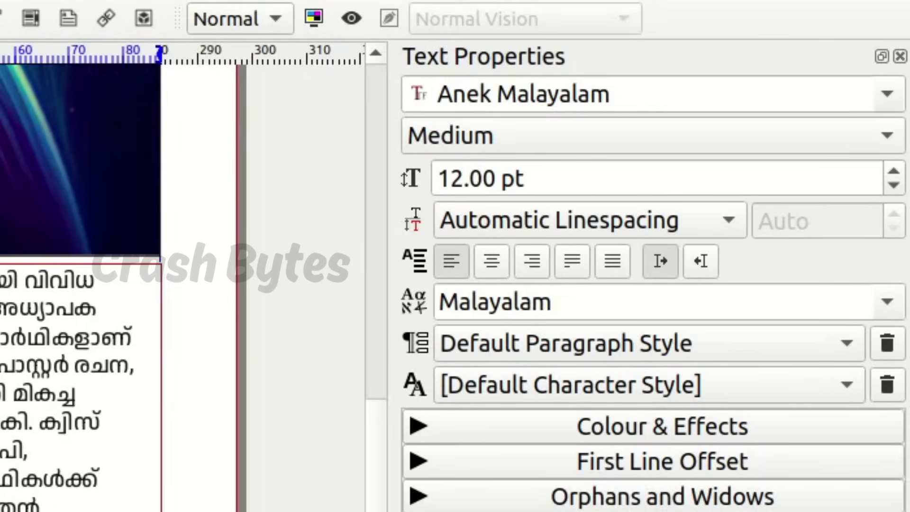
key(ctrl+a)
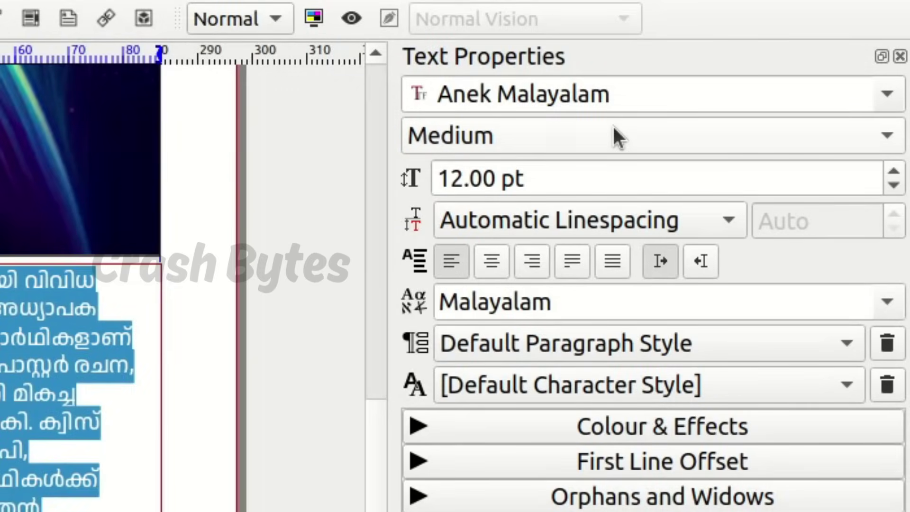
Step: Apply the THUMBA font to the selected article text
click(888, 97)
click(629, 95)
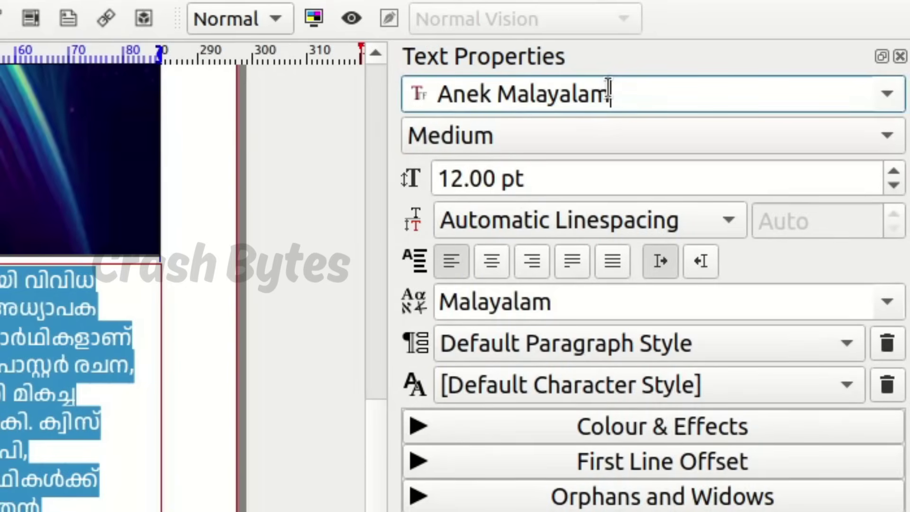
triple_click(457, 92)
text(THUMBA)
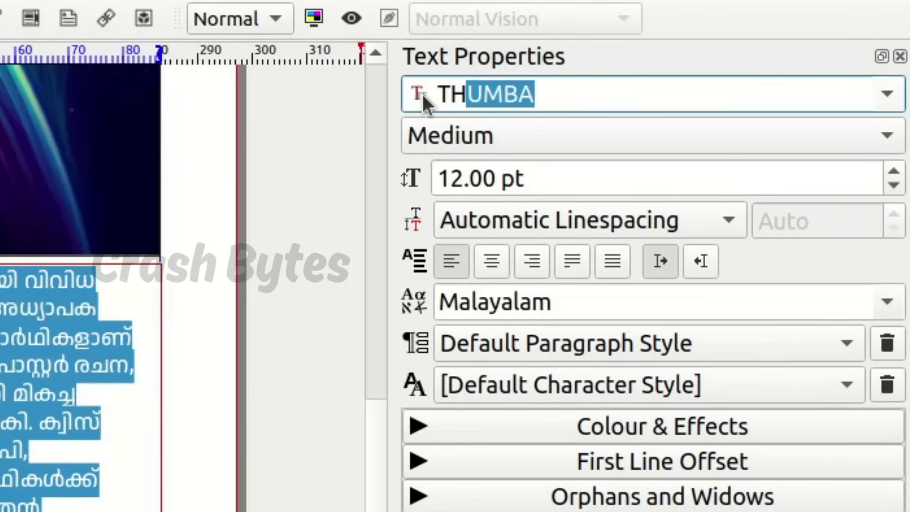
key(Return)
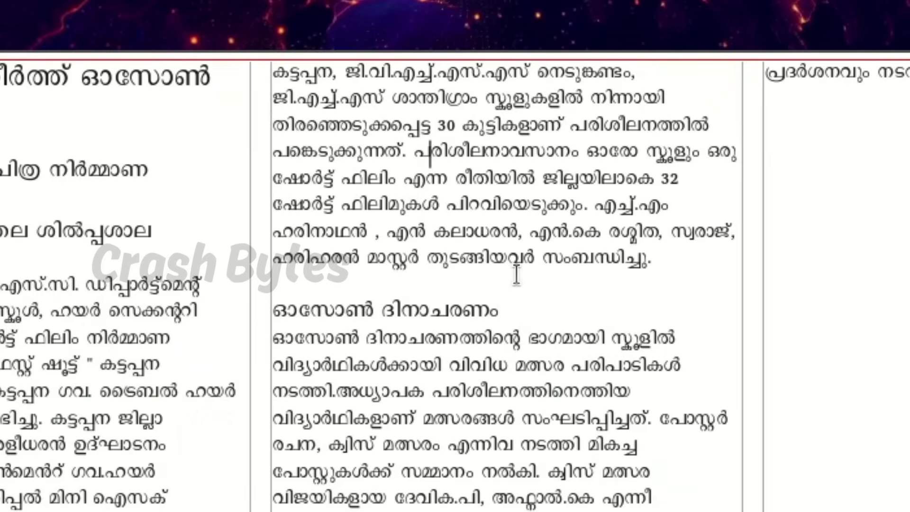
Step: Select all the article text in the three-column frame and set its font to Anek Malayalam
key(ctrl+a)
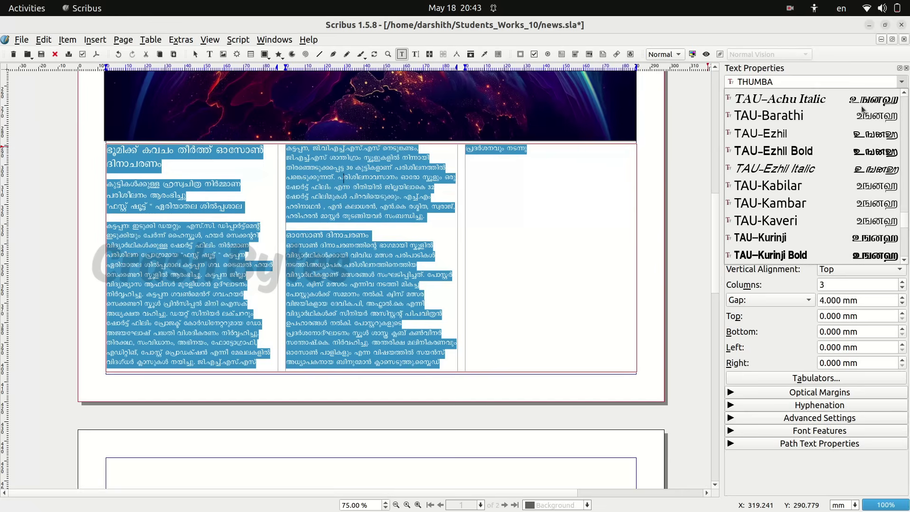
scroll(861, 109, up, 15)
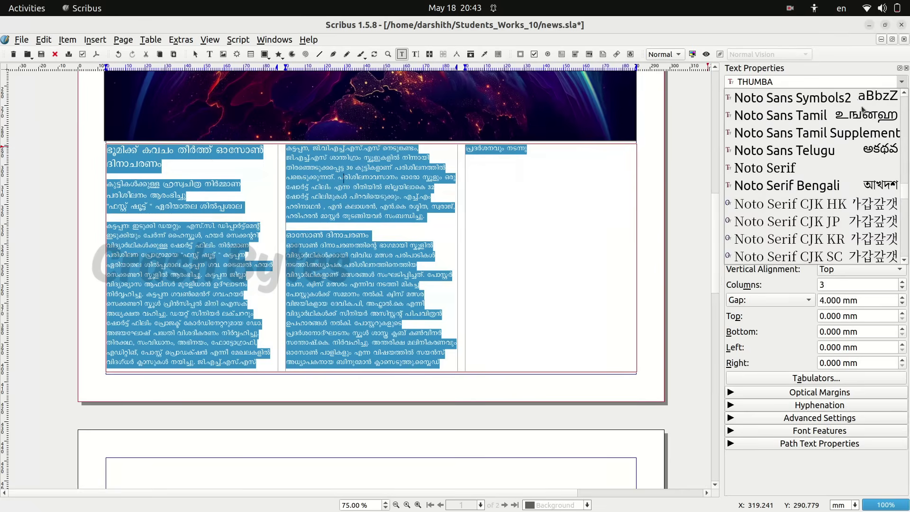
scroll(862, 109, up, 10)
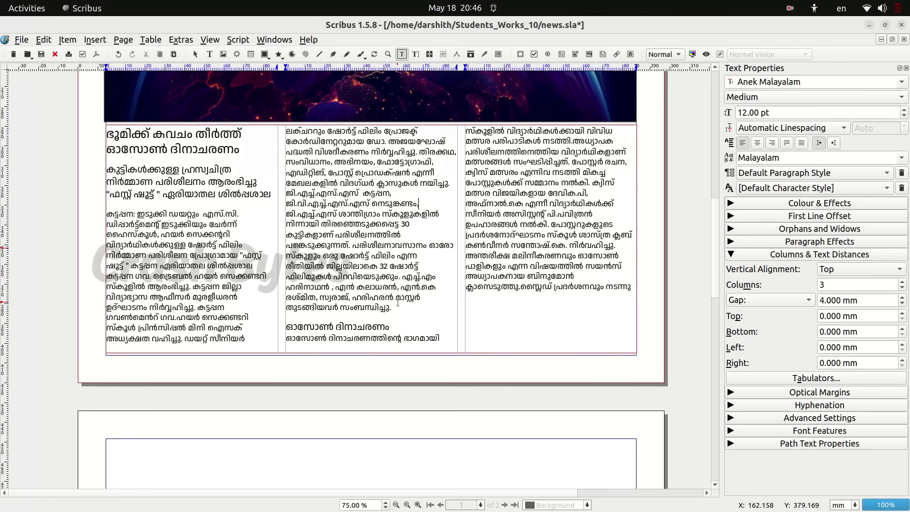
Step: Draw an image frame about 86 mm wide and 52 mm high over the middle column of the article
scroll(397, 304, up, 4)
click(223, 54)
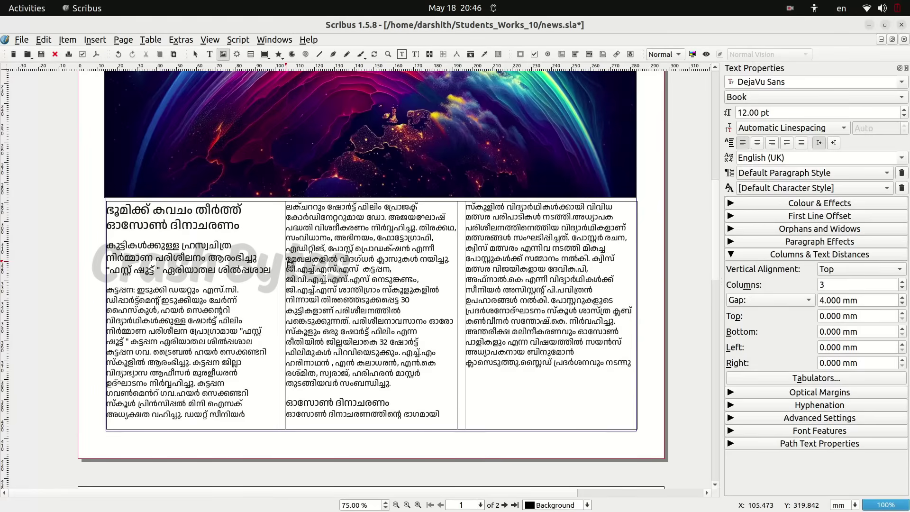
drag(287, 261, 458, 364)
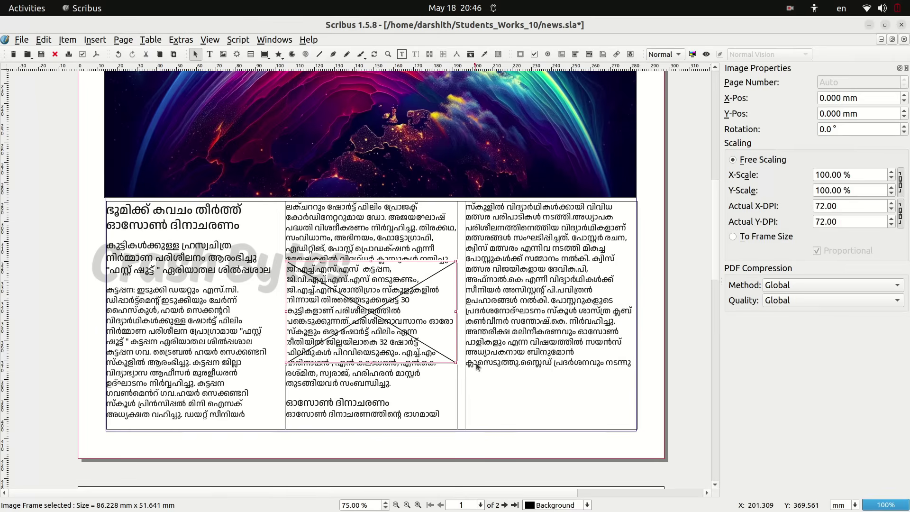
Step: Start loading an image into the new frame and browse to the School_Resources/Class_10/Scribus folder
right_click(387, 341)
mouse_move(415, 362)
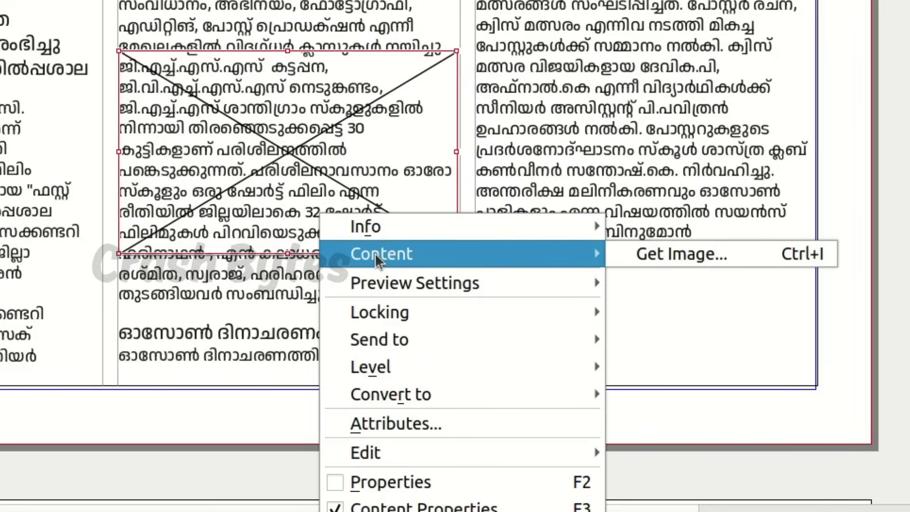
click(677, 255)
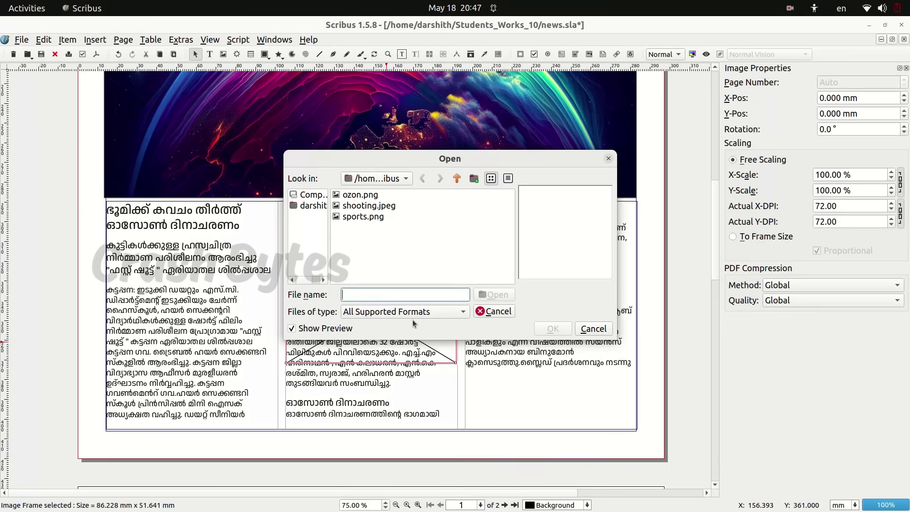
click(307, 204)
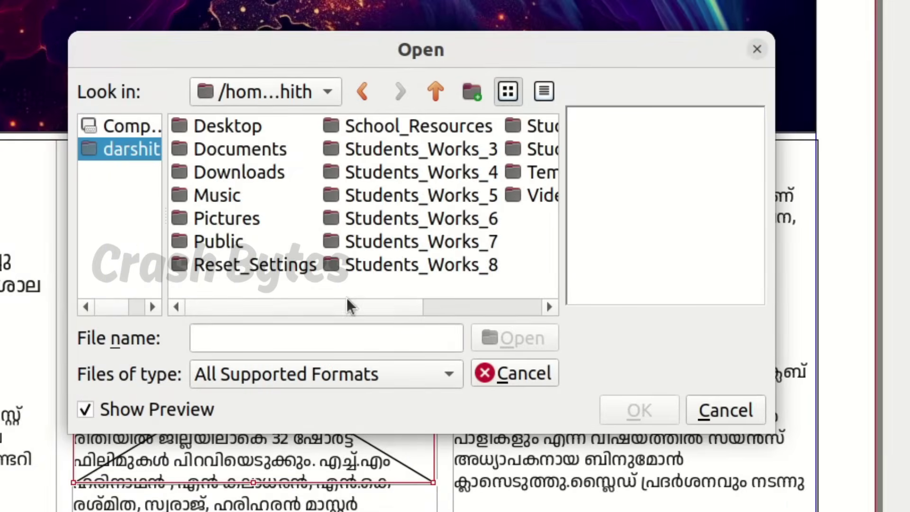
double_click(413, 124)
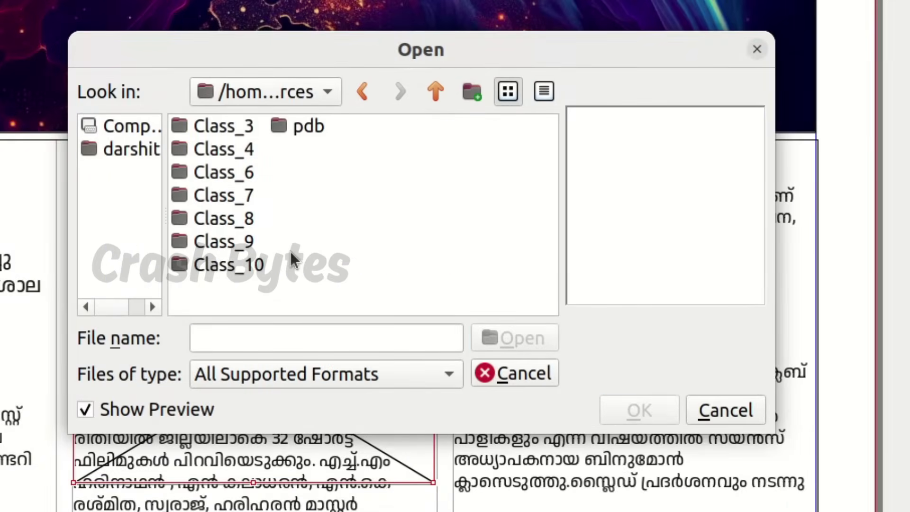
double_click(253, 267)
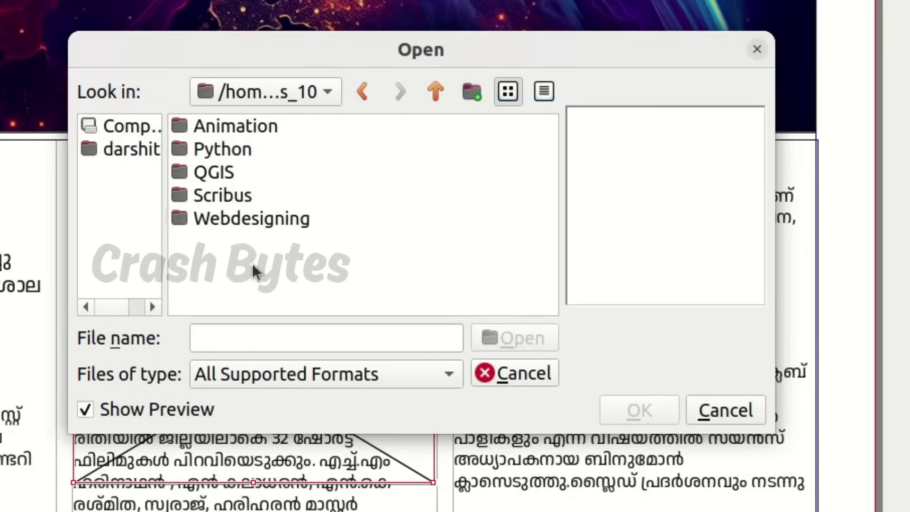
double_click(234, 199)
Step: Preview ozon.png, shooting.jpeg and sports.png, and load shooting.jpeg into the image frame
click(255, 137)
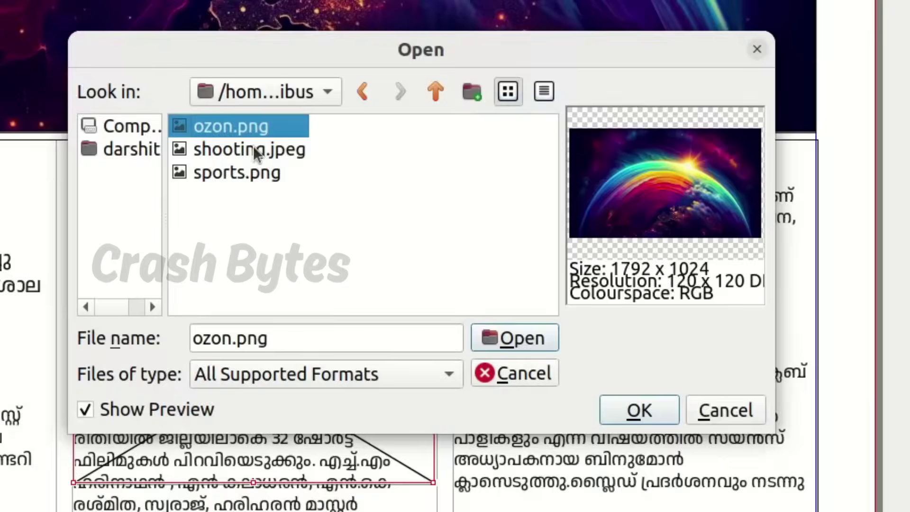
click(253, 148)
click(253, 172)
click(231, 153)
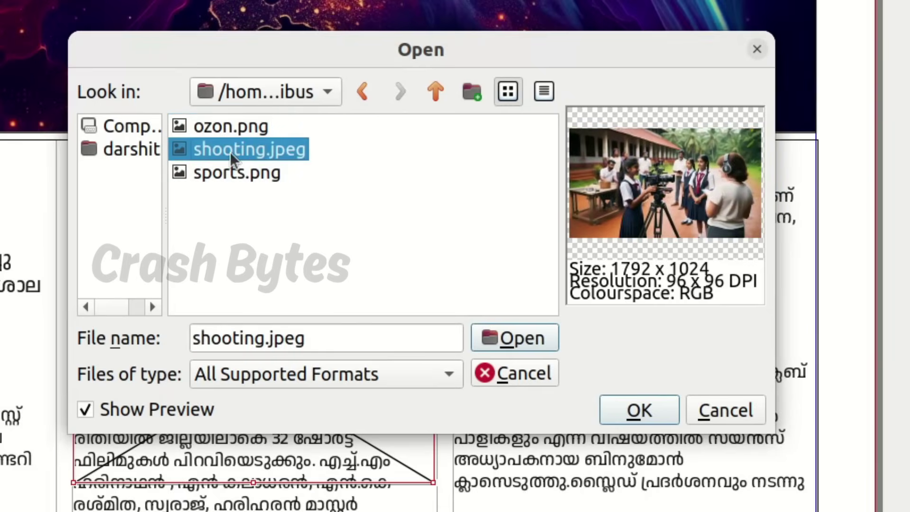
double_click(287, 148)
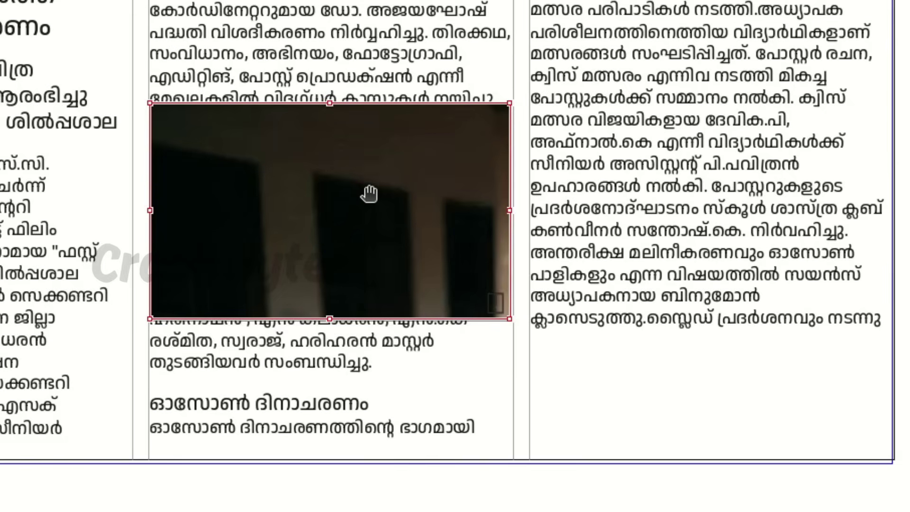
Step: Adjust the shooting photo to fit its image frame
right_click(370, 194)
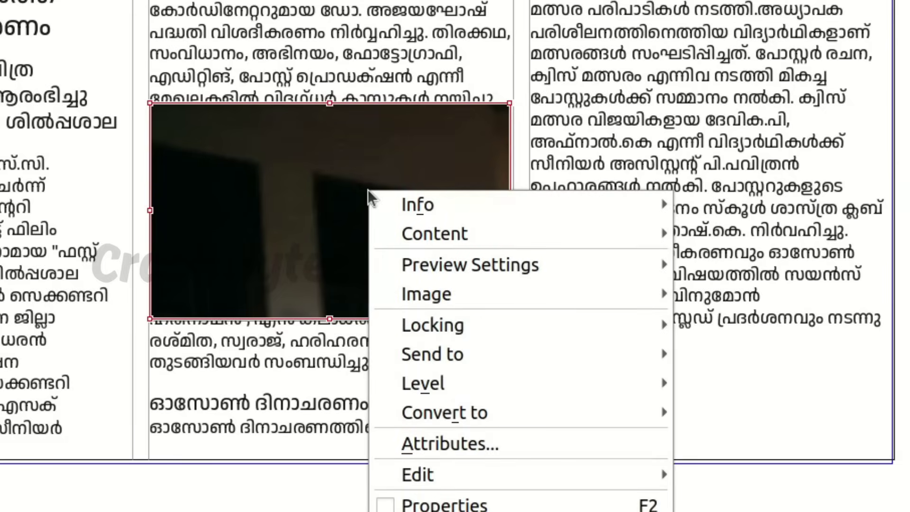
mouse_move(452, 295)
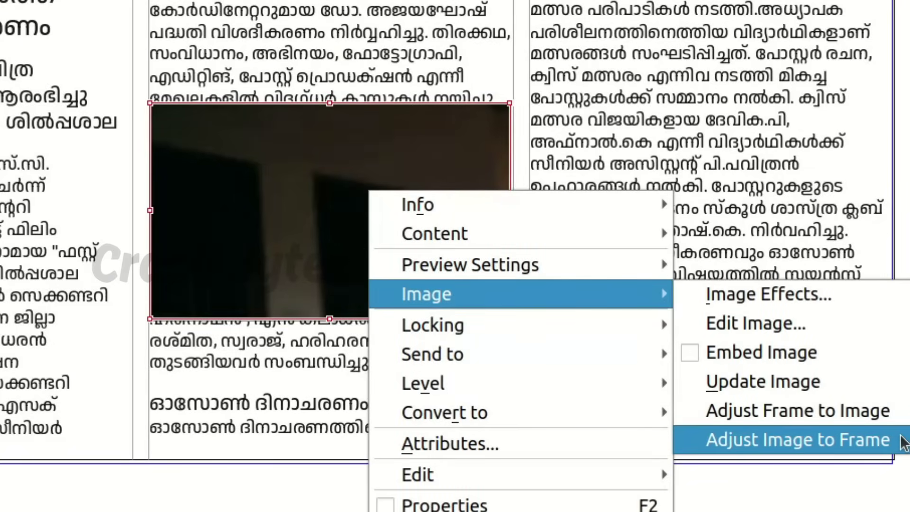
click(901, 437)
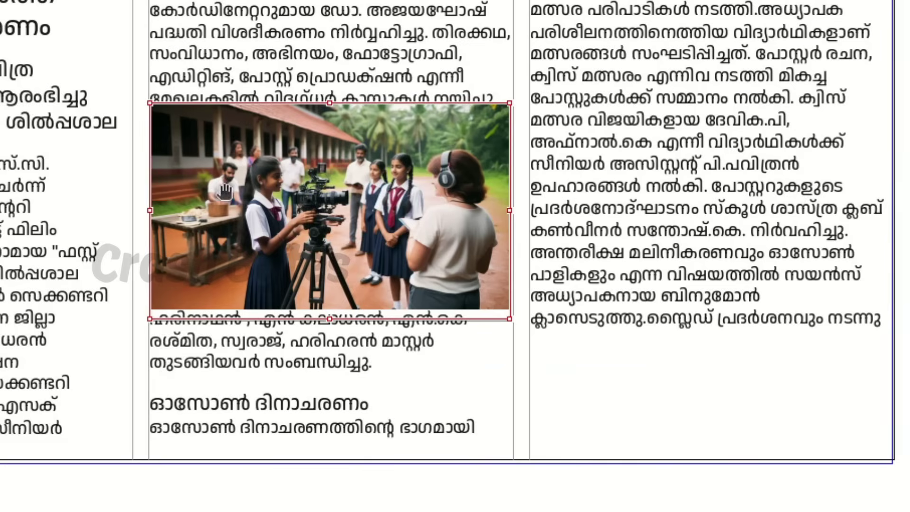
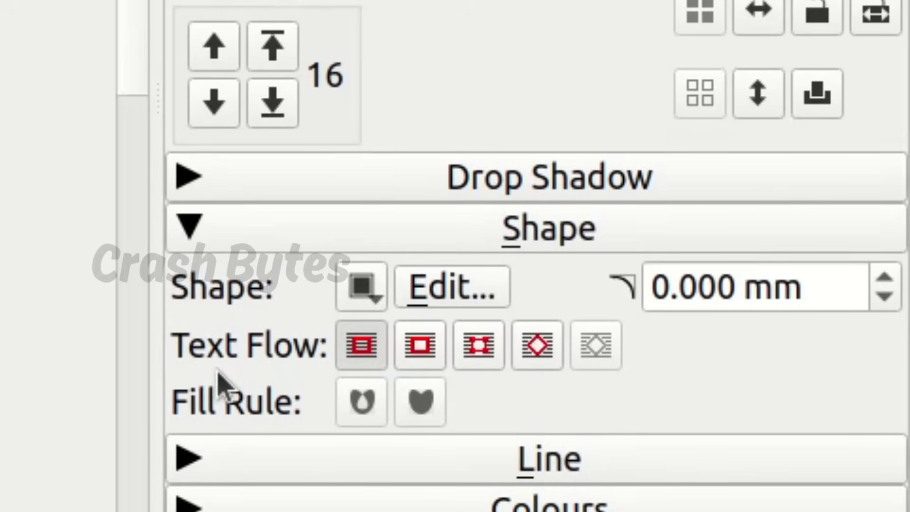
Step: Make the article text flow around the photo's frame shape, and enable contour line editing for the photo frame
click(435, 358)
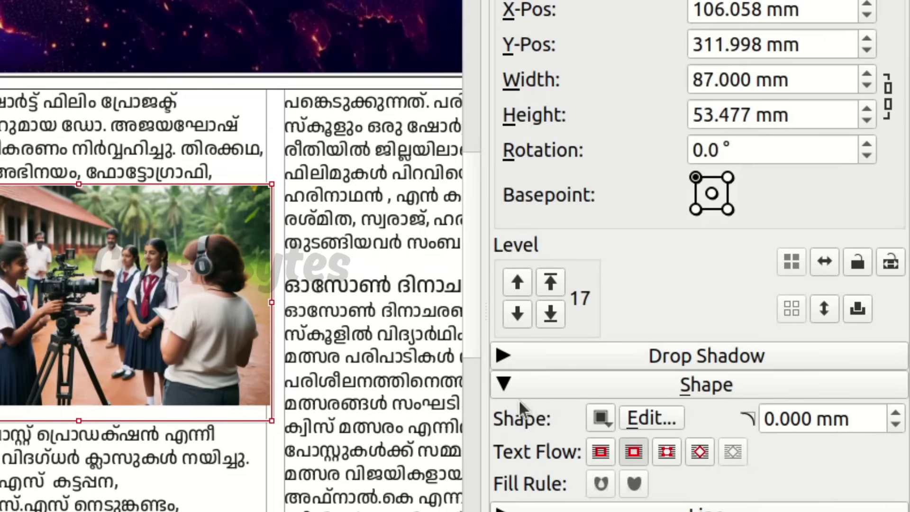
click(650, 418)
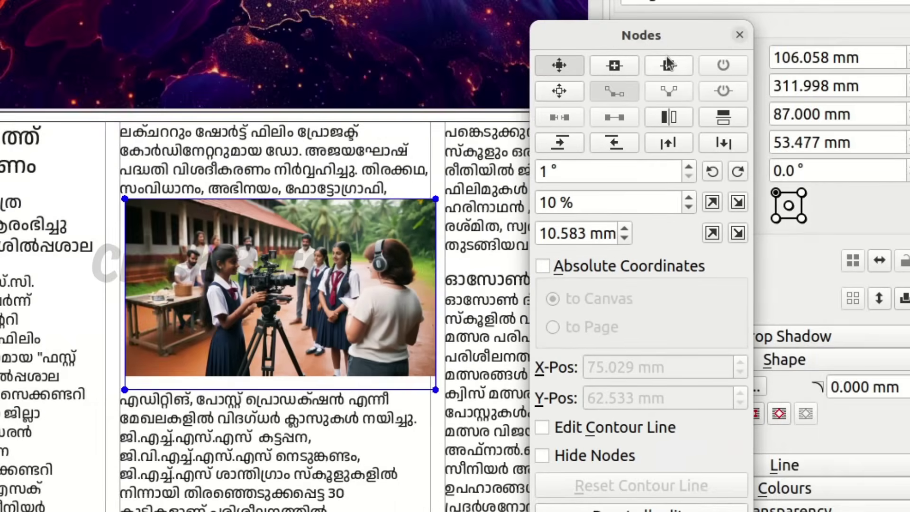
drag(661, 42, 638, 39)
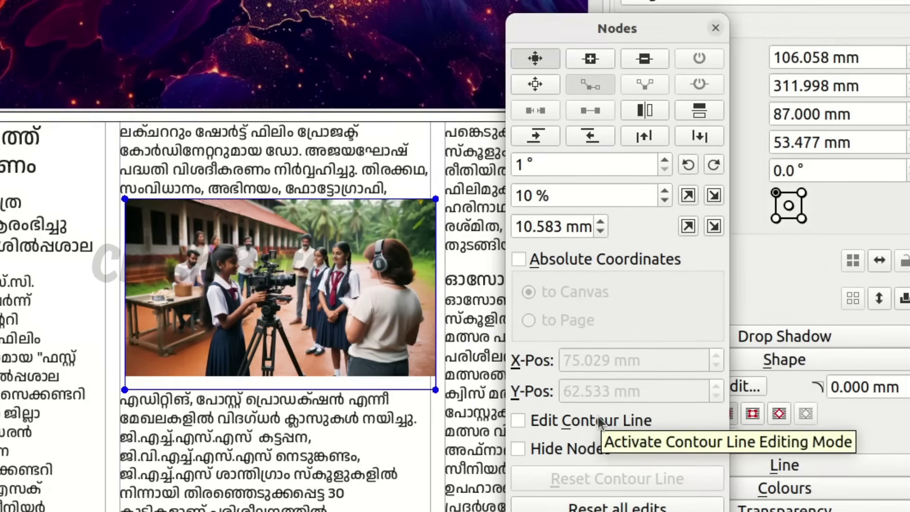
click(518, 421)
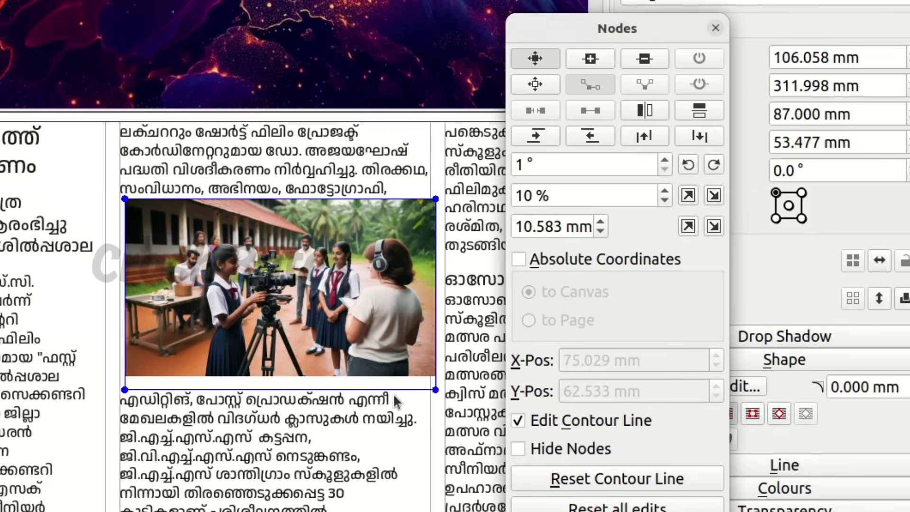
Step: Pull the photo's contour corners outward, about 3 mm on the left and 2 mm on the right, and make text flow around the contour line
click(124, 199)
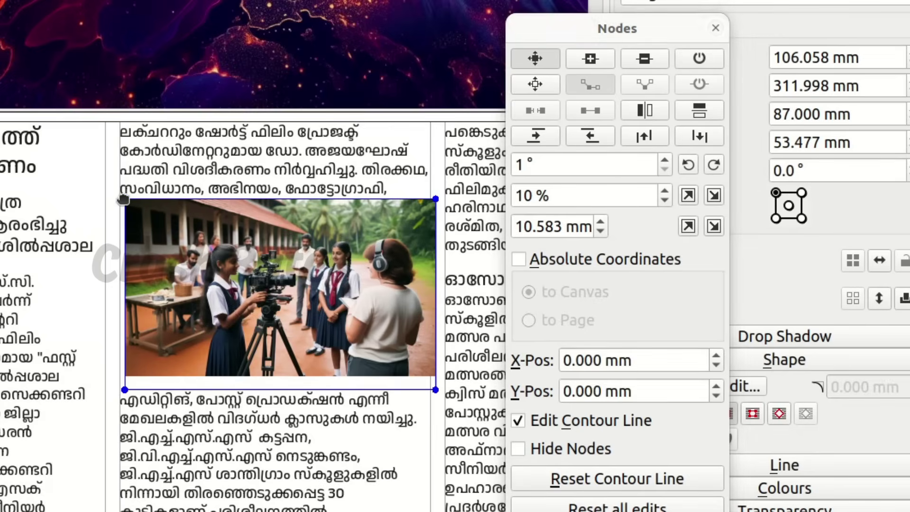
drag(125, 199, 113, 190)
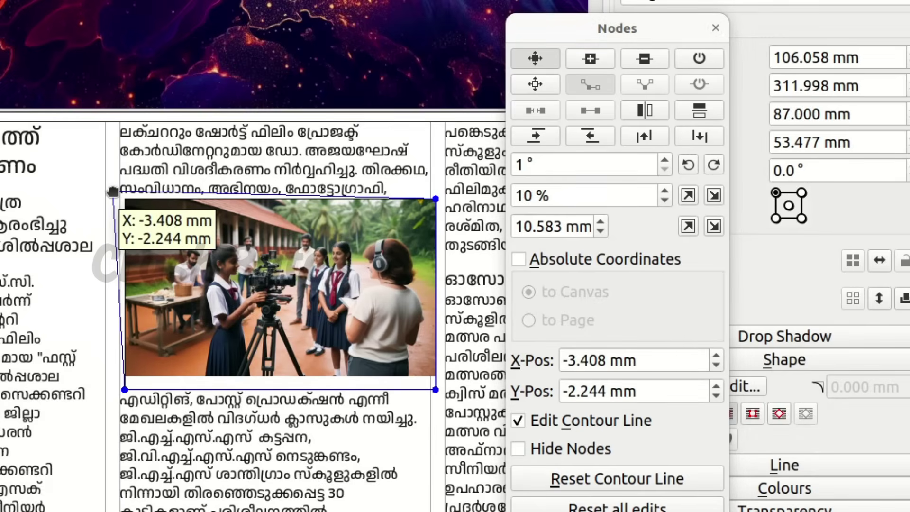
click(433, 198)
drag(433, 198, 435, 192)
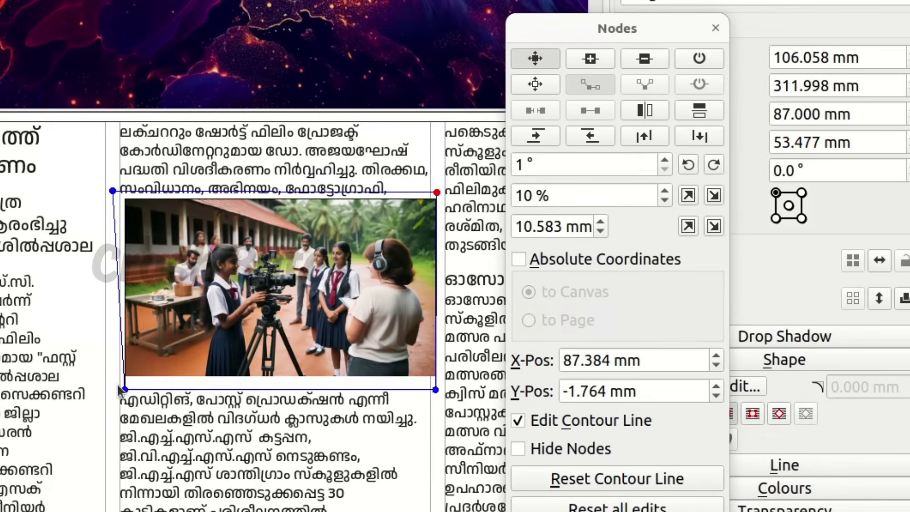
drag(123, 389, 113, 392)
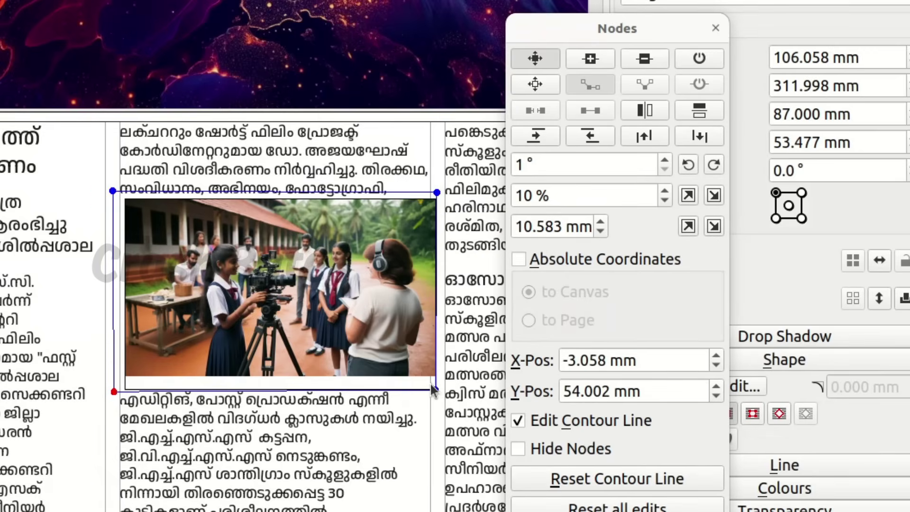
click(436, 384)
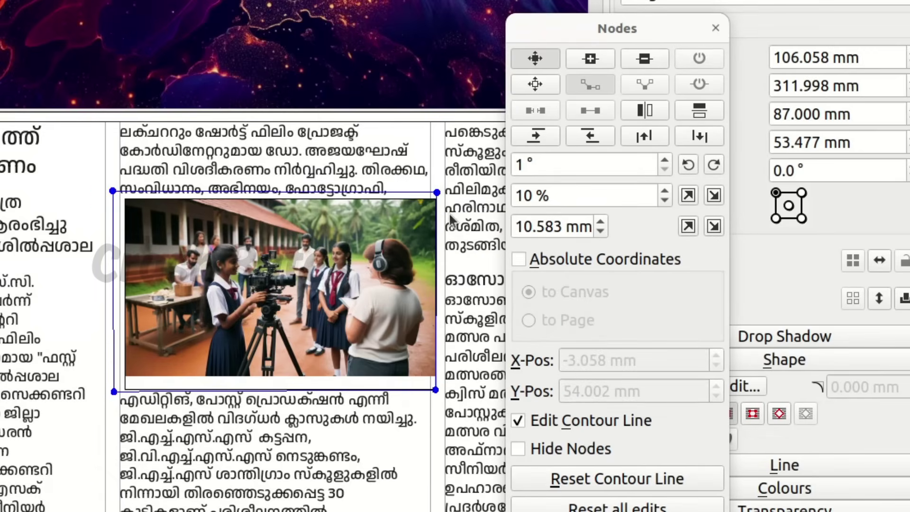
drag(440, 192, 443, 191)
drag(436, 390, 443, 389)
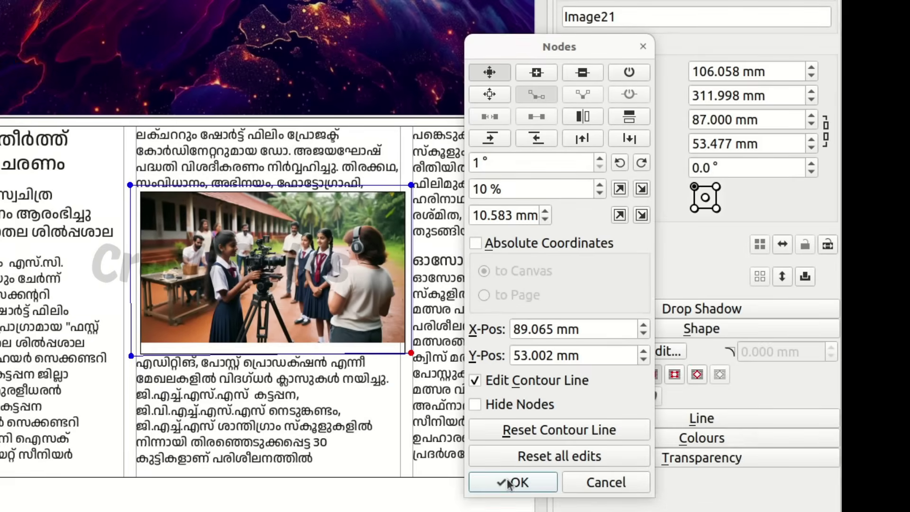
click(513, 481)
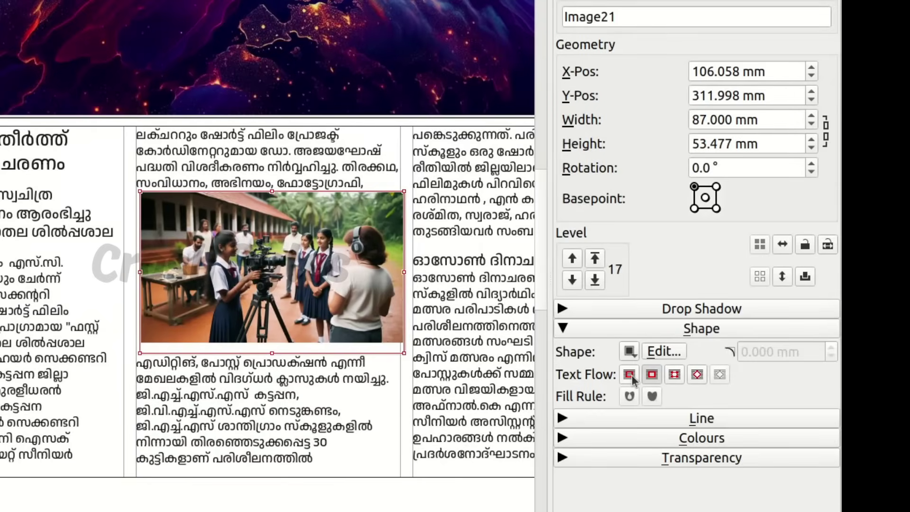
click(695, 375)
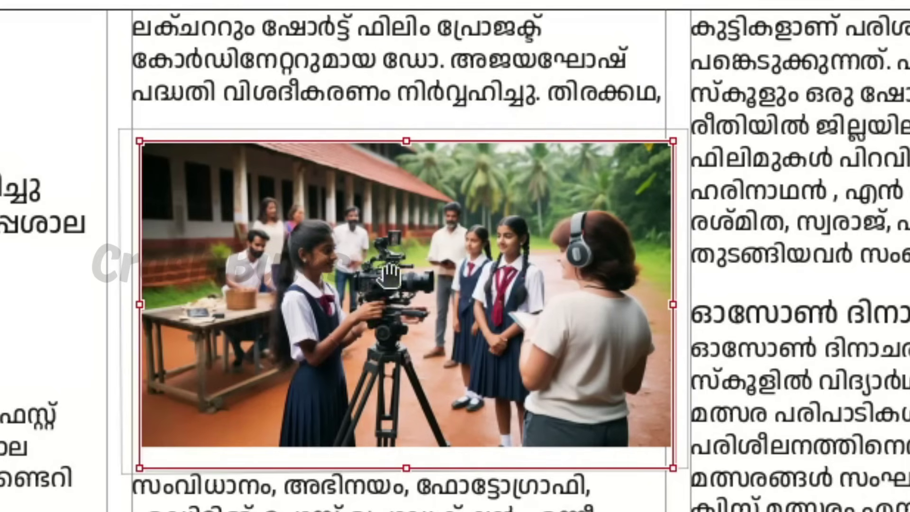
Step: Move the photo across the gap between the second and third columns, and turn off text flow around it
drag(364, 247, 579, 275)
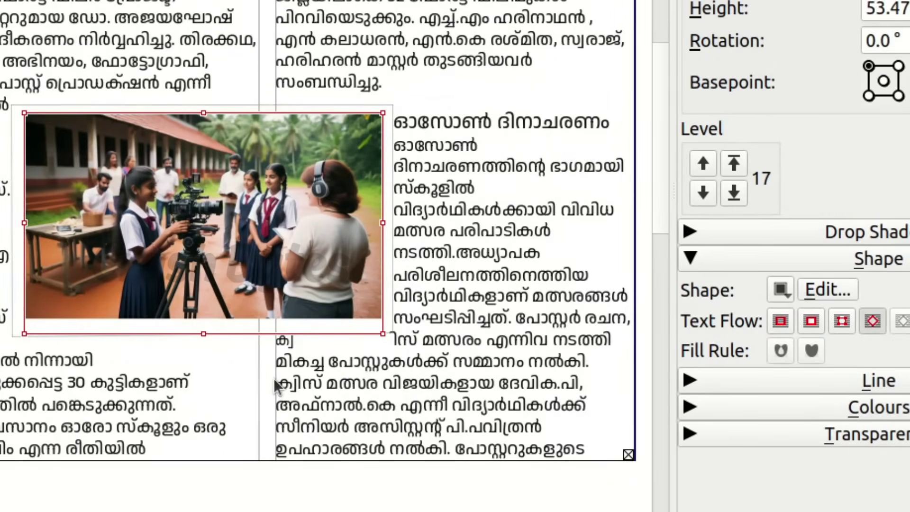
click(781, 322)
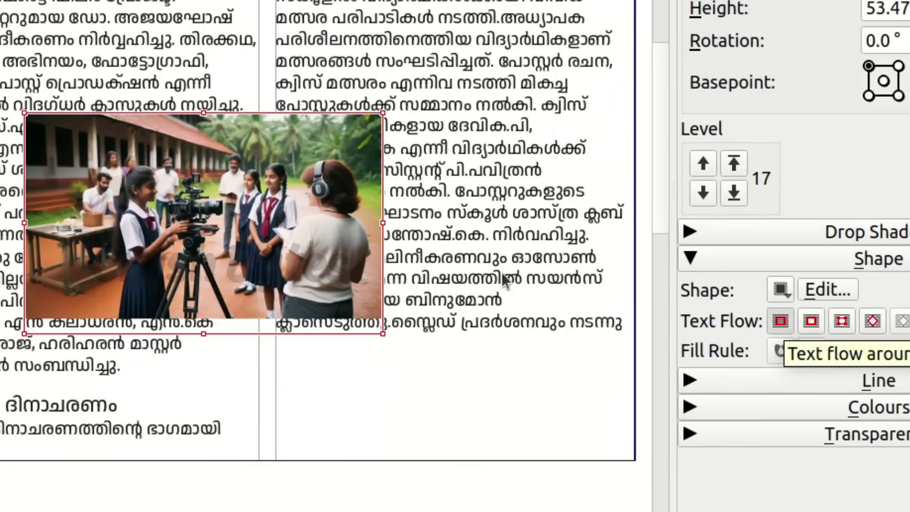
drag(179, 232, 294, 213)
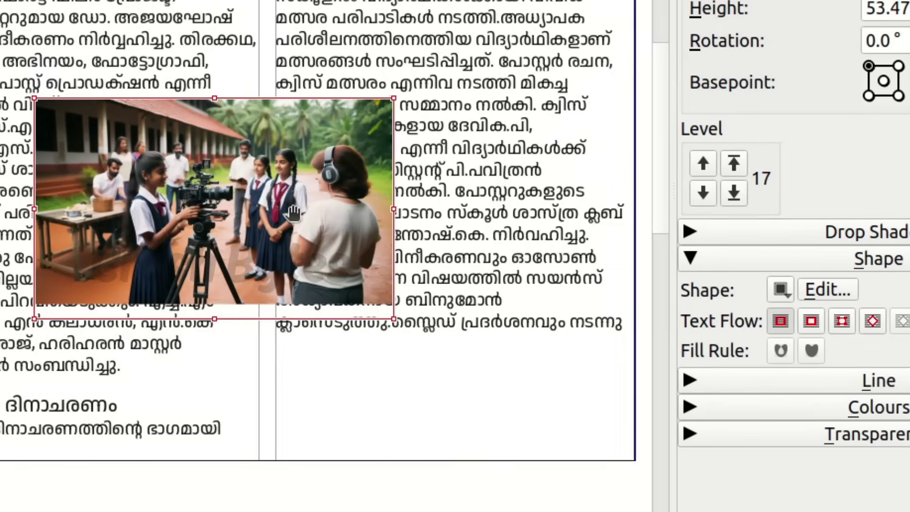
Step: Edit the photo frame's shape, moving its upper-right corner node inward to about X 62 mm, Y 15 mm
click(871, 322)
click(816, 286)
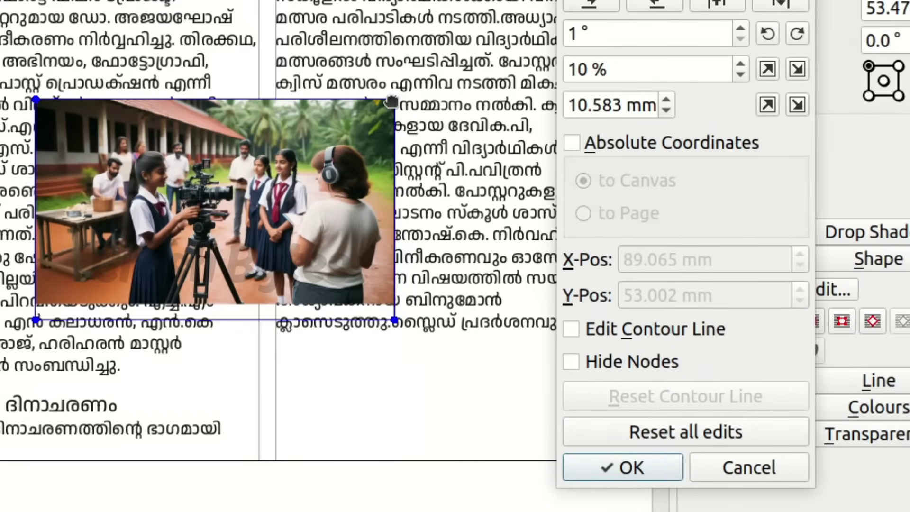
drag(391, 101, 286, 160)
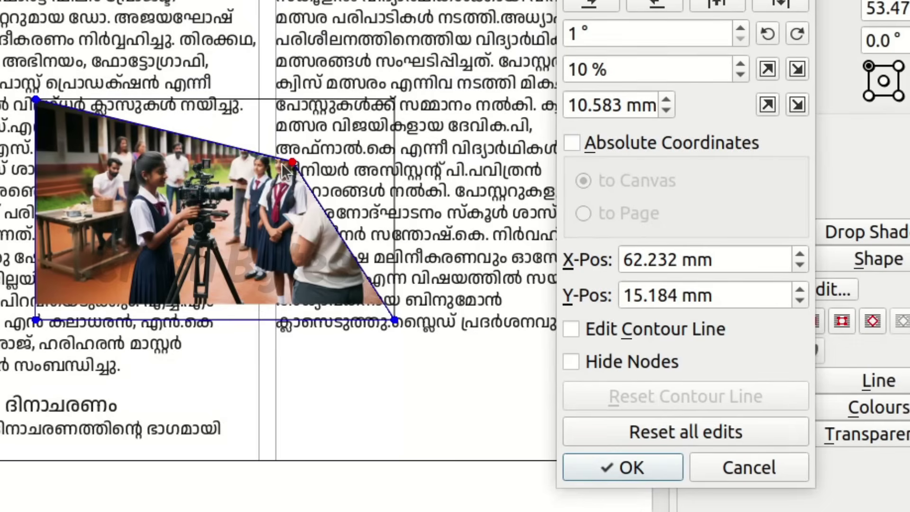
Step: Pull the photo's contour corners outward, with the upper-right one at about X 93 mm, Y -11 mm and the lower-right one at about X 94 mm, Y 59 mm
click(573, 326)
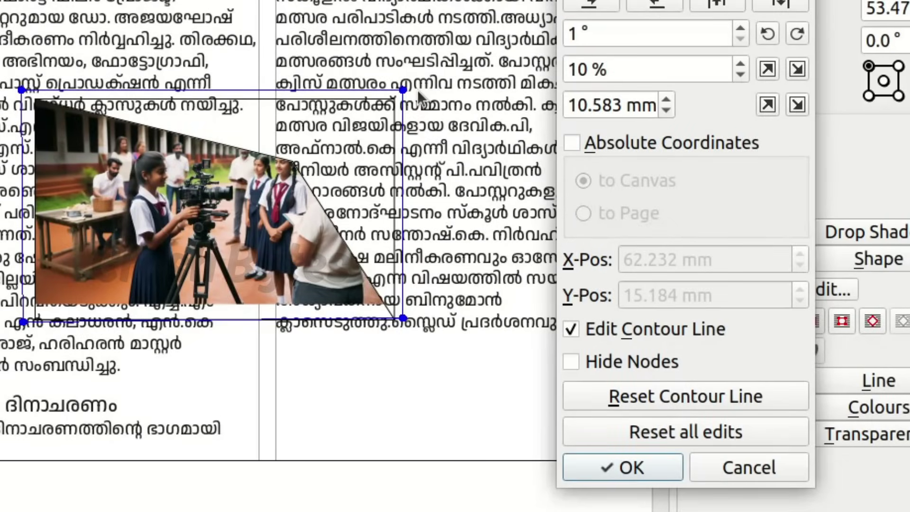
drag(405, 91, 417, 57)
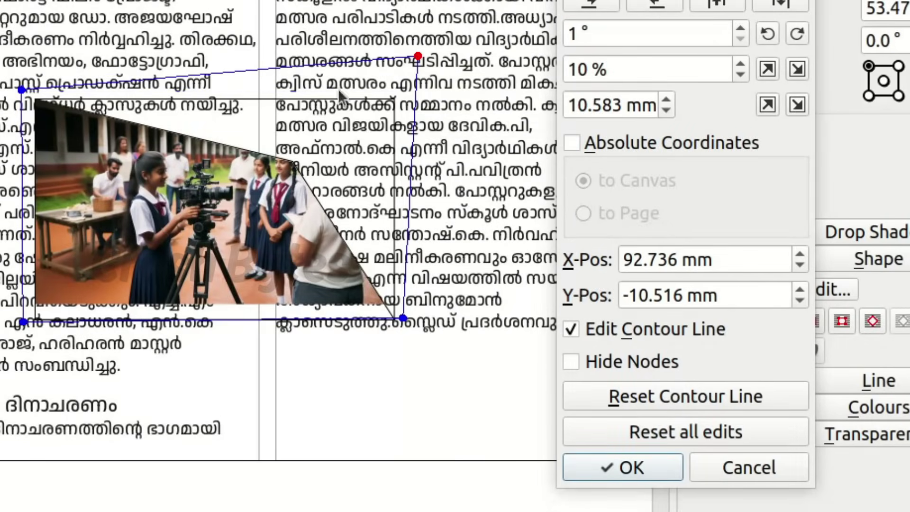
drag(22, 89, 1, 61)
drag(23, 314, 0, 324)
drag(406, 318, 421, 338)
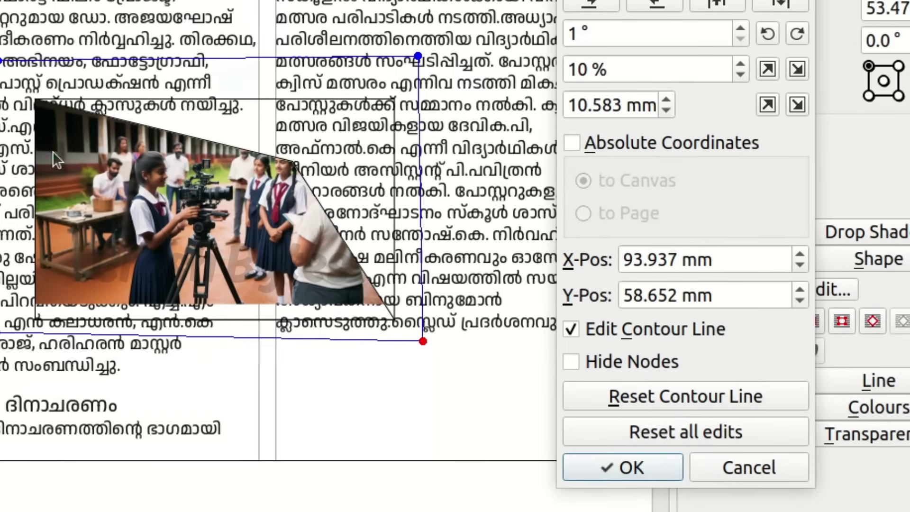
click(52, 90)
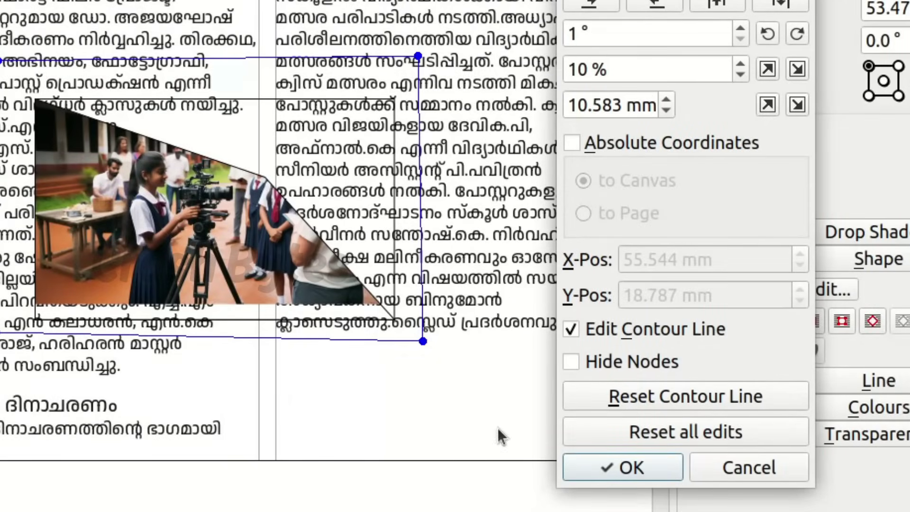
click(604, 465)
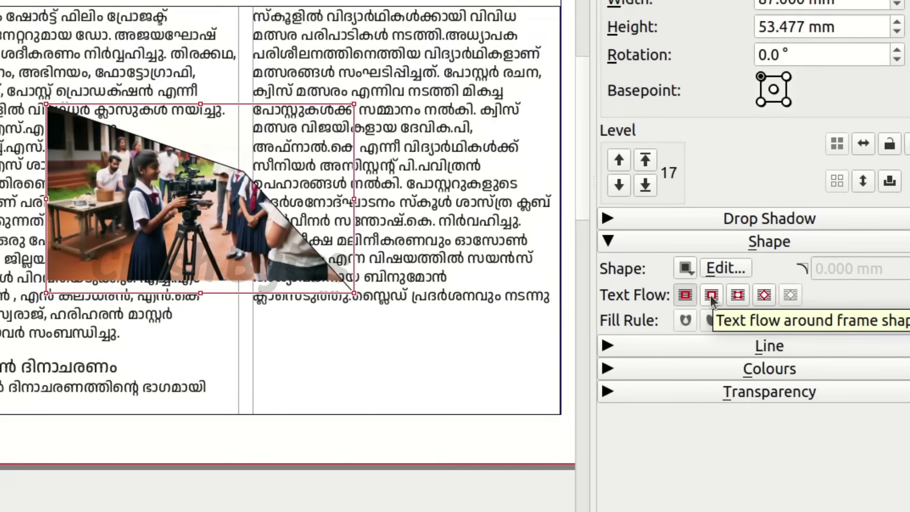
Step: Try text flow around the photo's frame shape, its bounding box and its contour line in turn
click(711, 296)
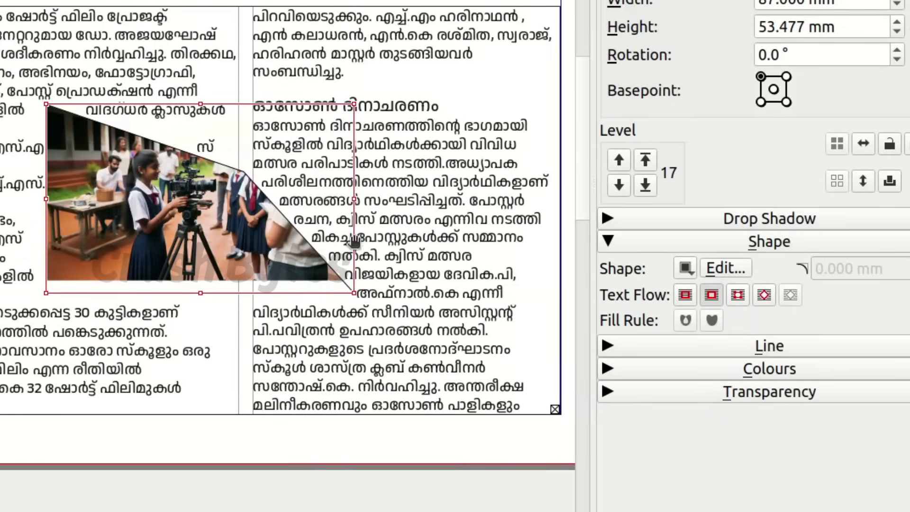
click(736, 299)
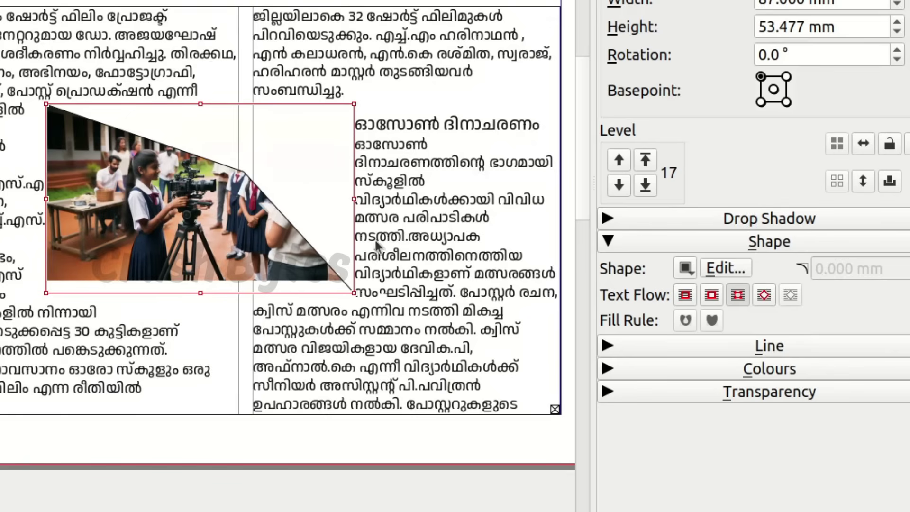
click(768, 295)
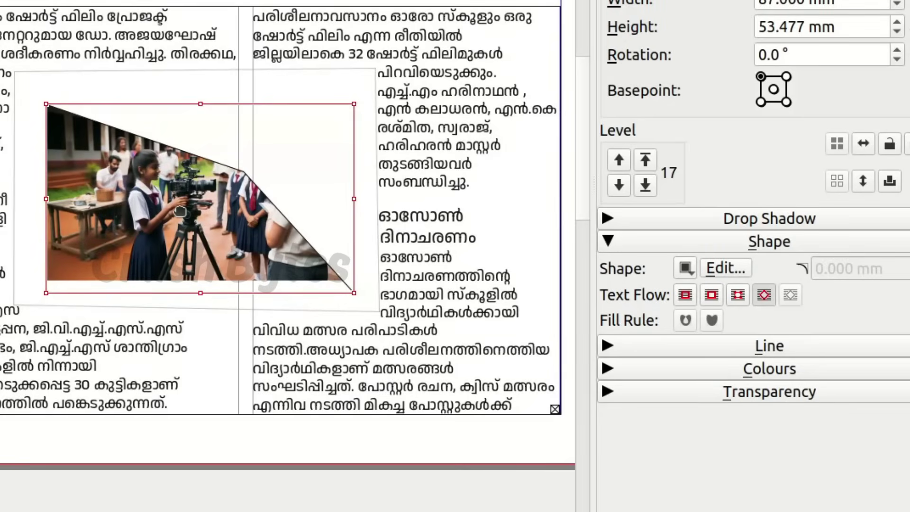
Step: Undo the recent photo changes back to the uncut frame placed in the middle column with contour text flow
key(ctrl+z)
key(ctrl+z)
key(ctrl+z)
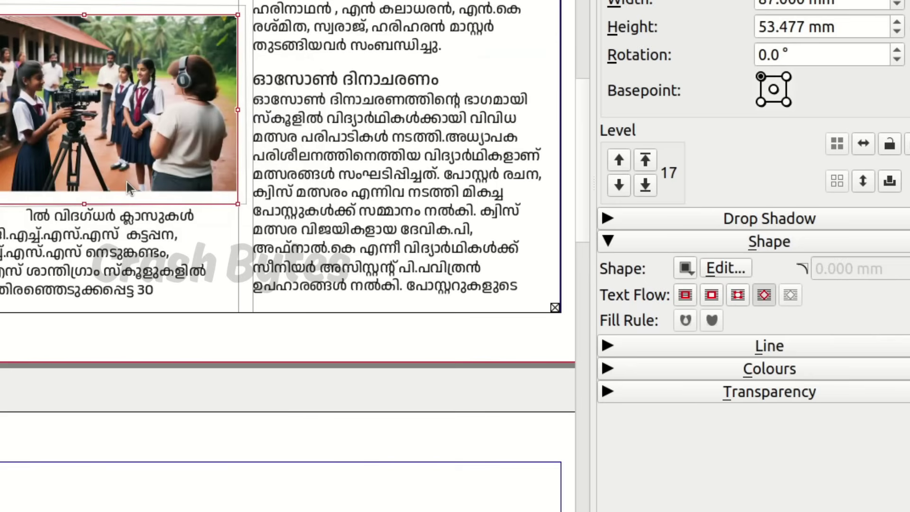
Step: Switch to Image Viewer and examine the headline and column layout in the reference page 2.png, then return to Scribus
key(alt+Tab)
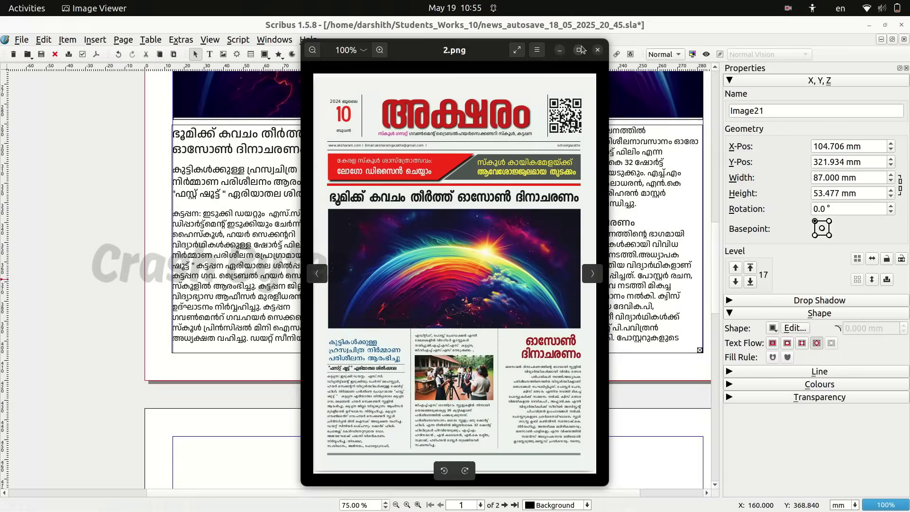
click(574, 49)
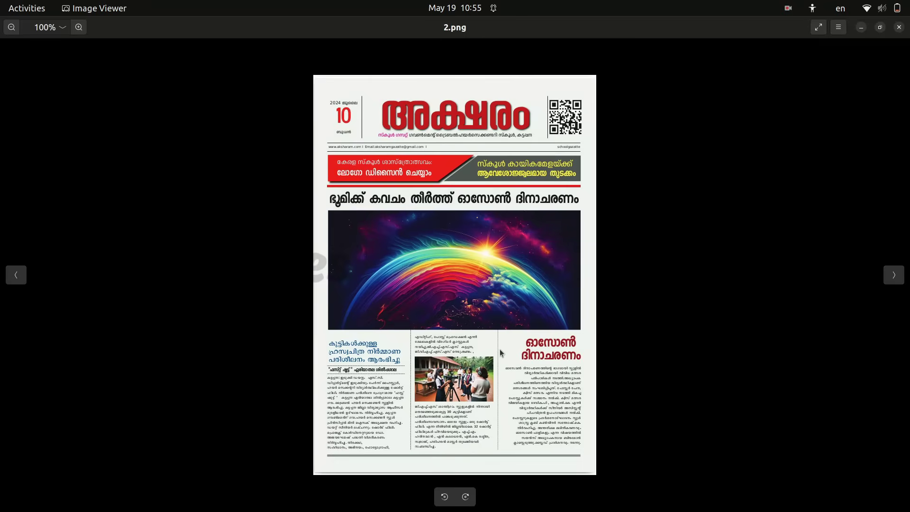
scroll(503, 350, up, 5)
scroll(501, 349, down, 1)
scroll(477, 378, up, 5)
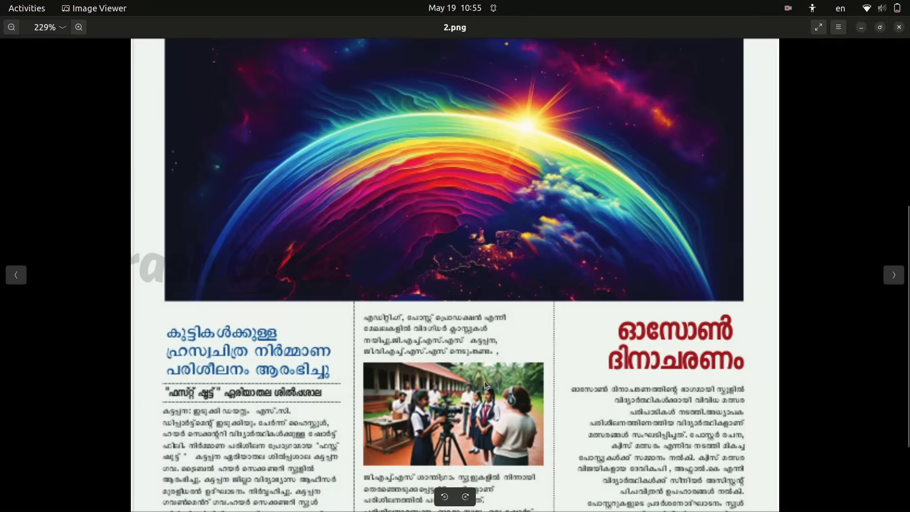
scroll(518, 371, down, 1)
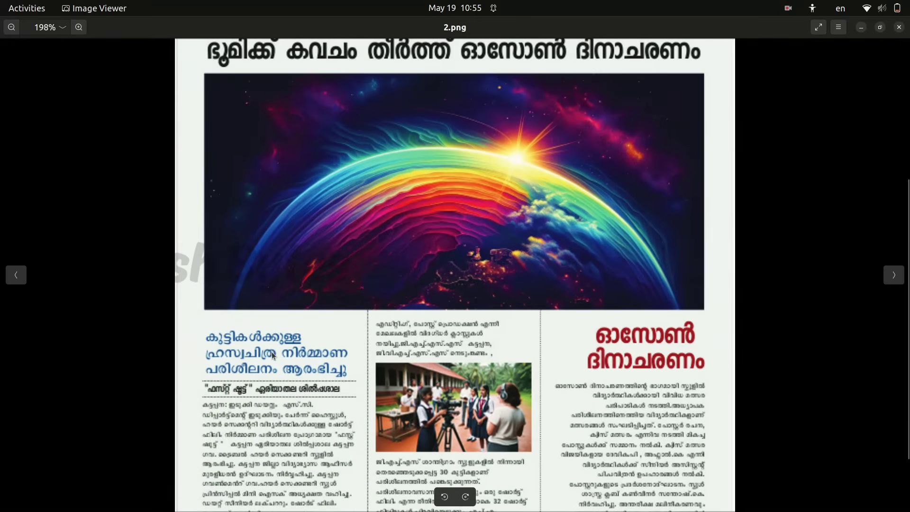
scroll(469, 283, up, 1)
scroll(481, 112, down, 3)
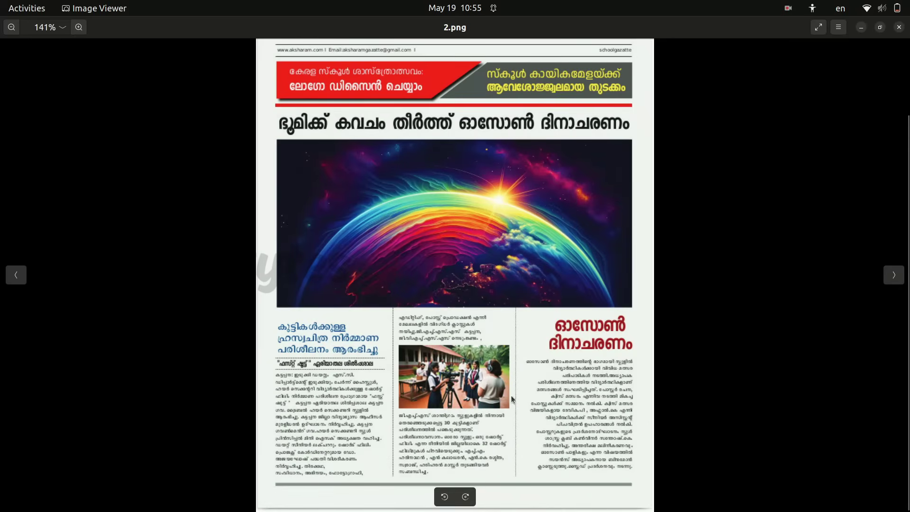
click(862, 28)
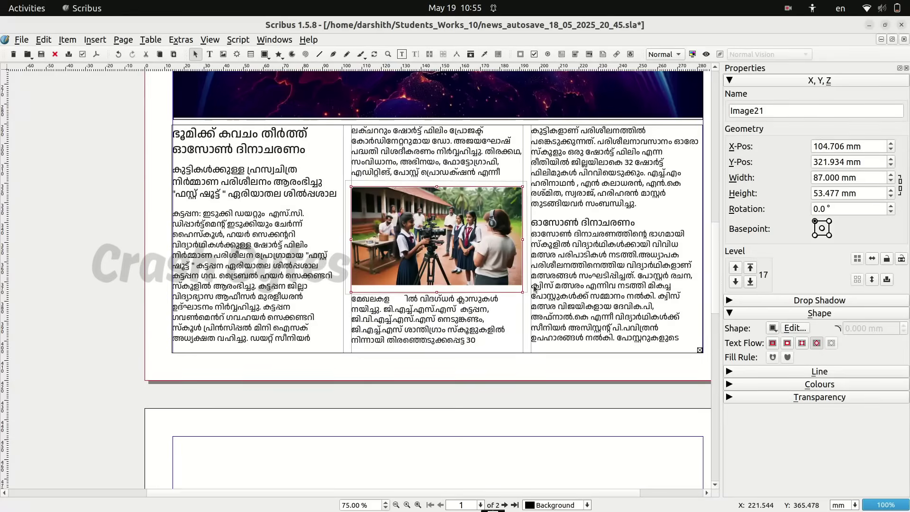
Step: Draw a headline text frame about 268 mm by 19 mm between the red and black banner and the earth picture
scroll(374, 230, up, 4)
scroll(374, 231, up, 4)
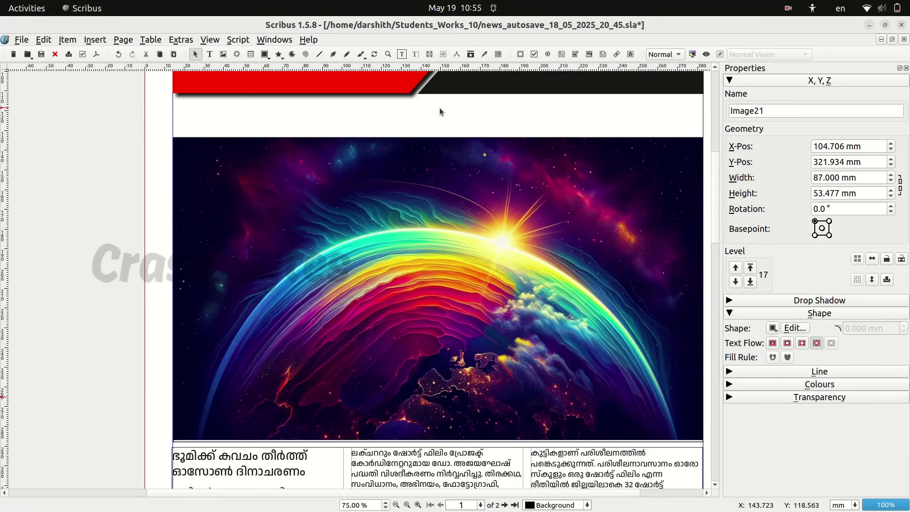
scroll(372, 117, down, 2)
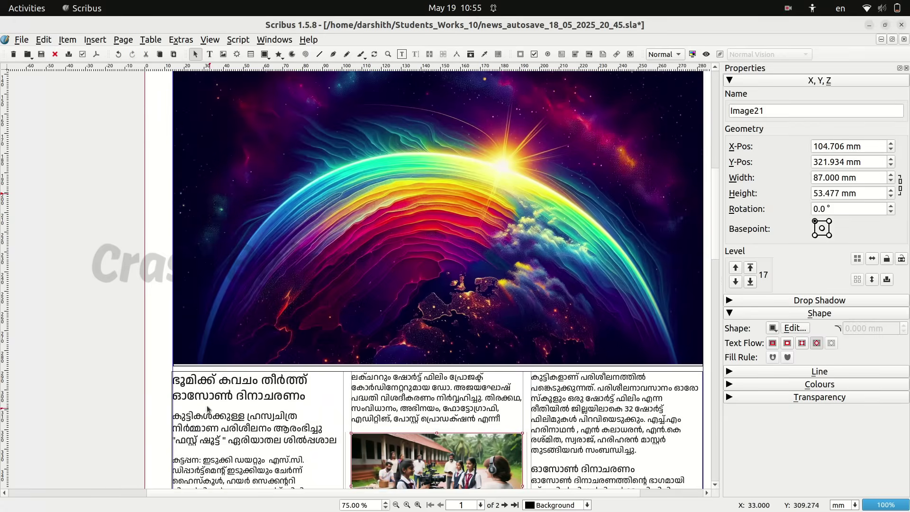
double_click(290, 391)
scroll(279, 387, up, 4)
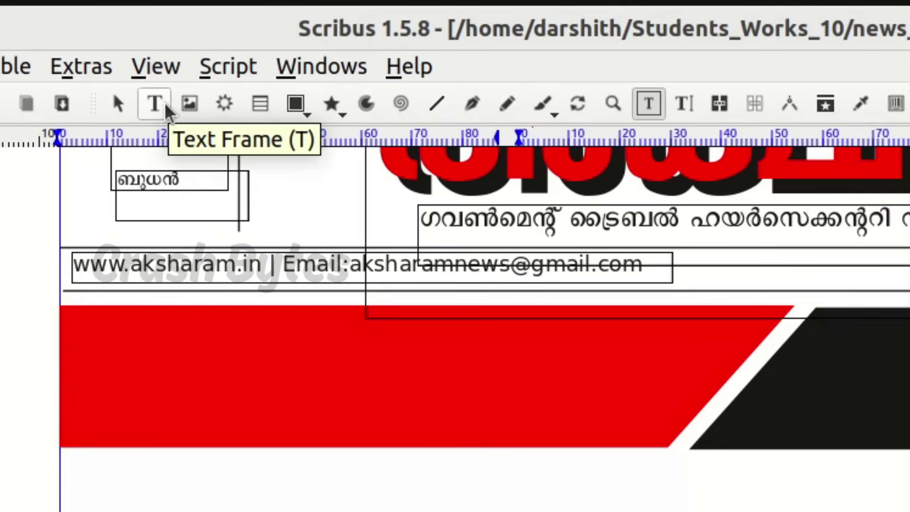
click(166, 105)
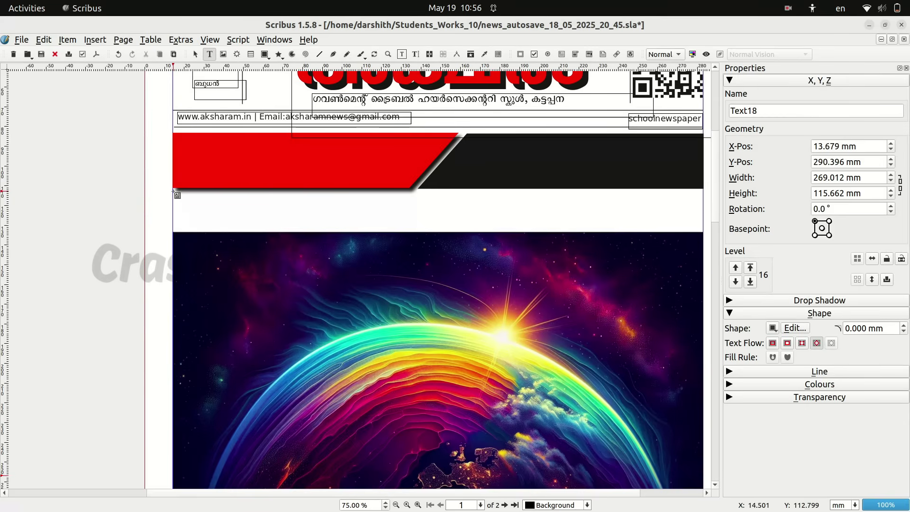
drag(173, 191, 702, 230)
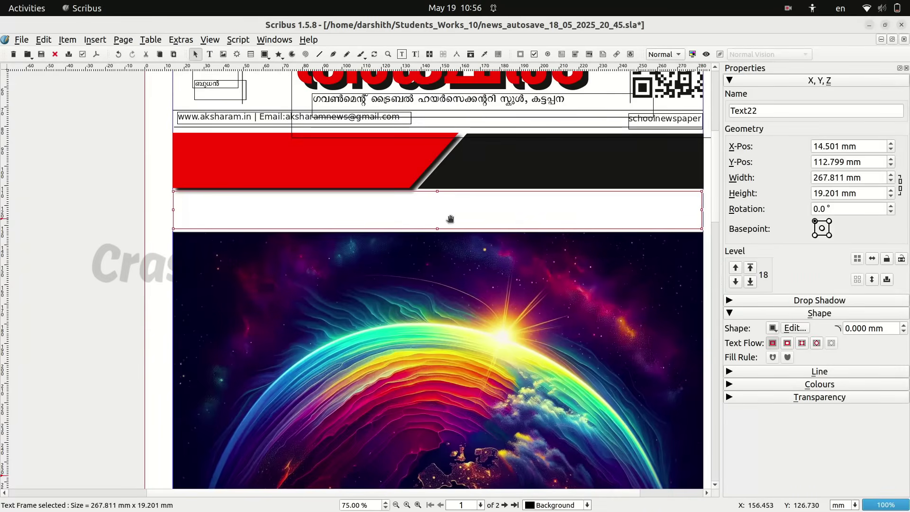
double_click(338, 217)
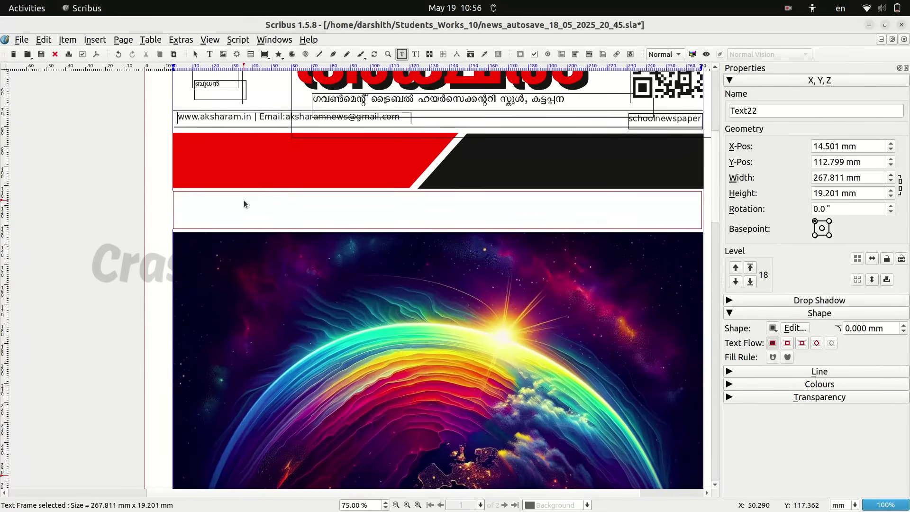
Step: Cut the heading "ഭൂമിക്ക് കവചം തീർത്ത് ഓസോൺ ദിനാചരണം" from the start of the article's first column
scroll(244, 200, down, 5)
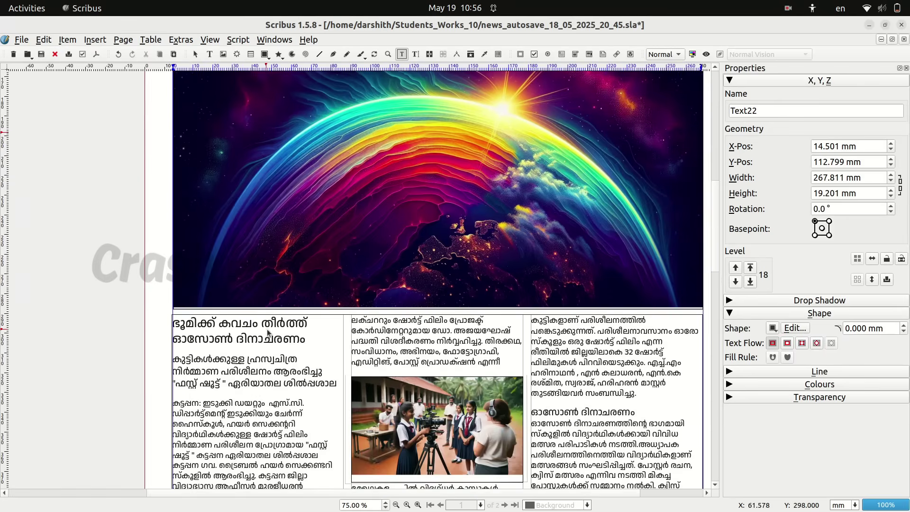
click(303, 338)
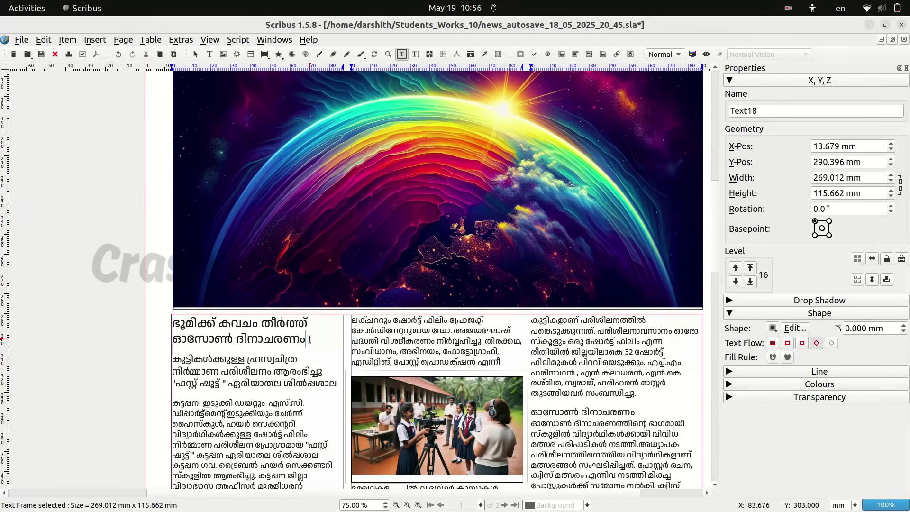
key(shift+Left)
key(shift+Left)
key(shift+Left)
key(shift+Left)
key(shift+Left)
key(shift+Left)
key(shift+Left)
key(shift+Left)
key(shift+Left)
key(shift+Left)
key(shift+Left)
key(shift+Left)
key(shift+Left)
key(shift+Left)
key(shift+Left)
key(shift+Left)
key(shift+Left)
key(shift+Left)
key(shift+Left)
key(shift+Left)
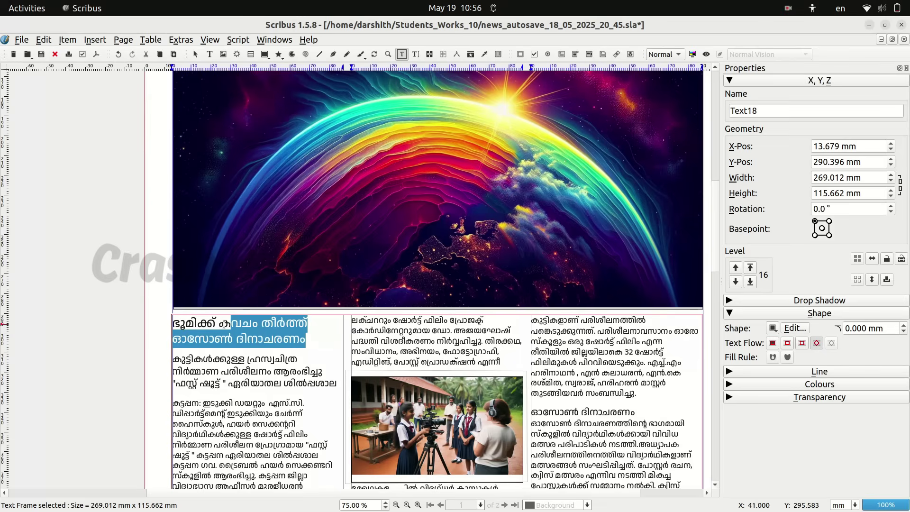
drag(310, 339, 173, 323)
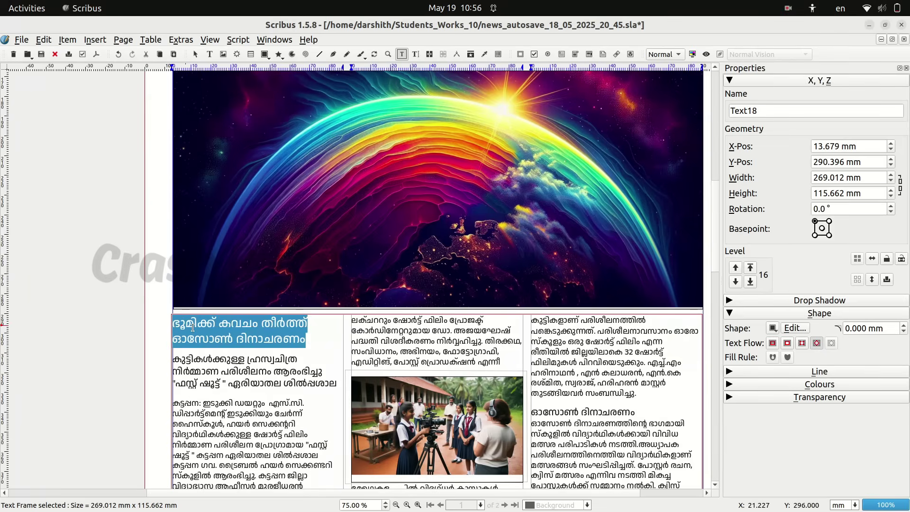
right_click(233, 336)
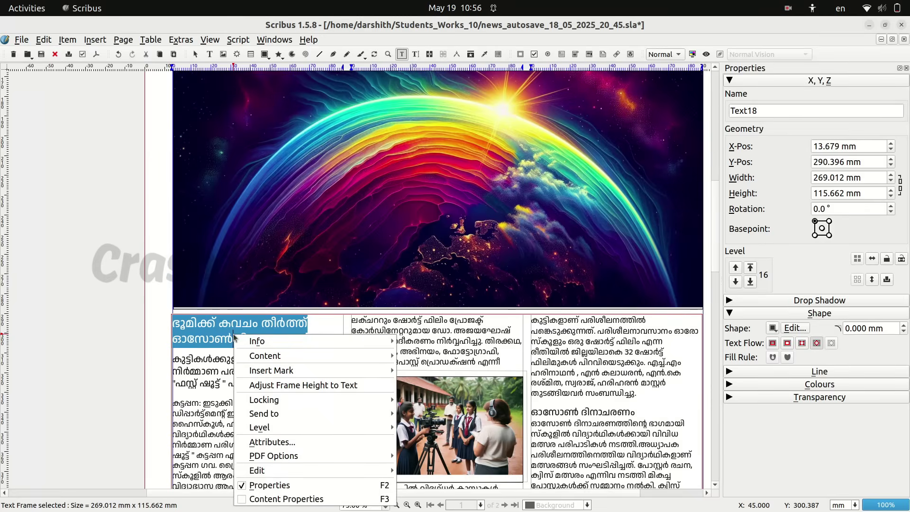
mouse_move(342, 474)
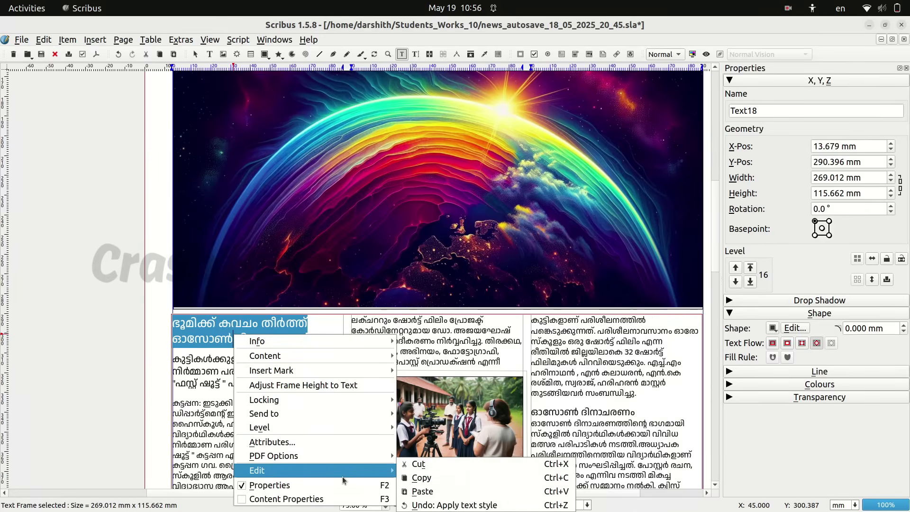
click(431, 467)
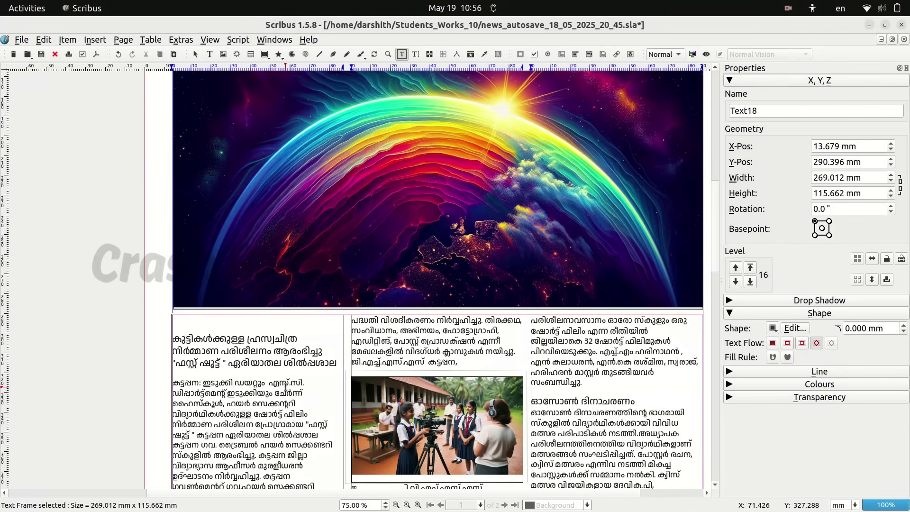
Step: Paste the cut heading into the empty headline frame above the earth picture
scroll(229, 287, up, 5)
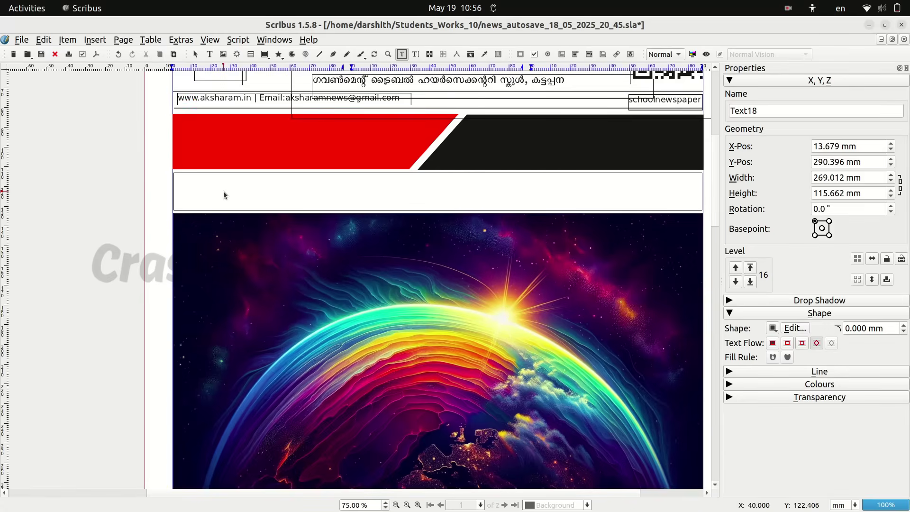
click(224, 195)
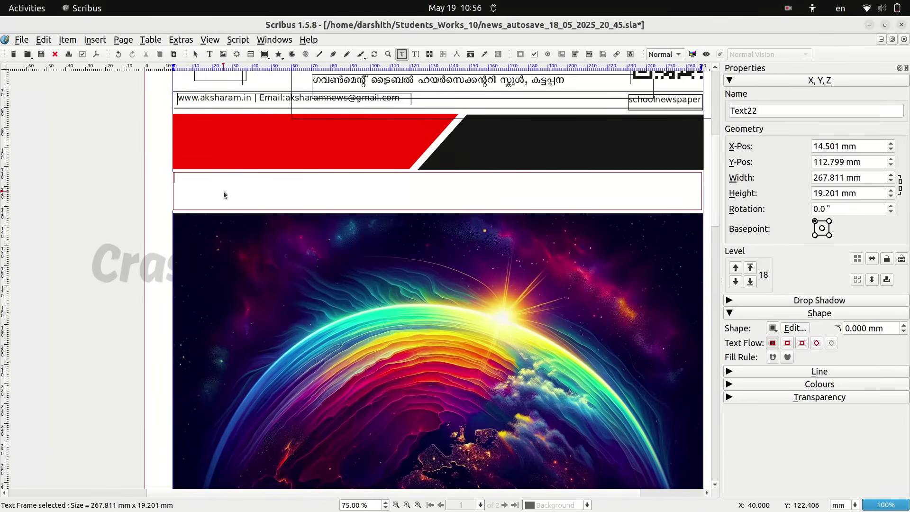
right_click(224, 195)
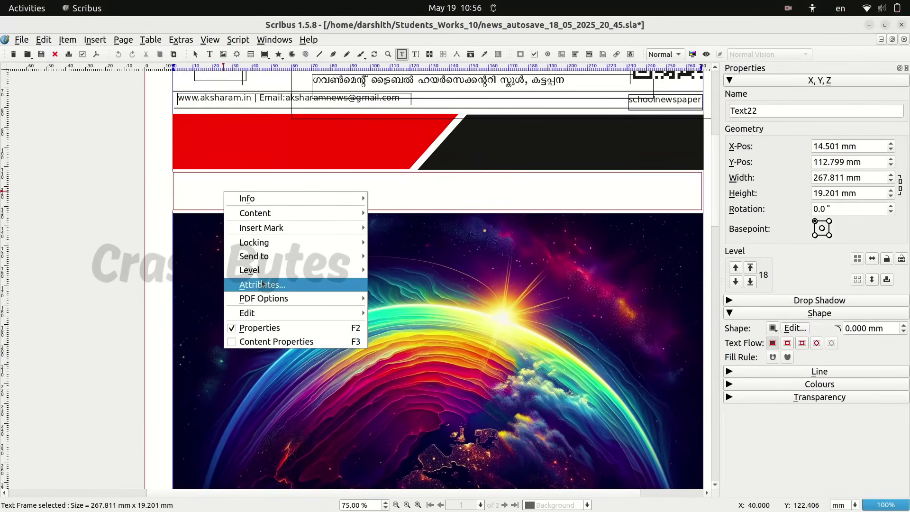
mouse_move(268, 316)
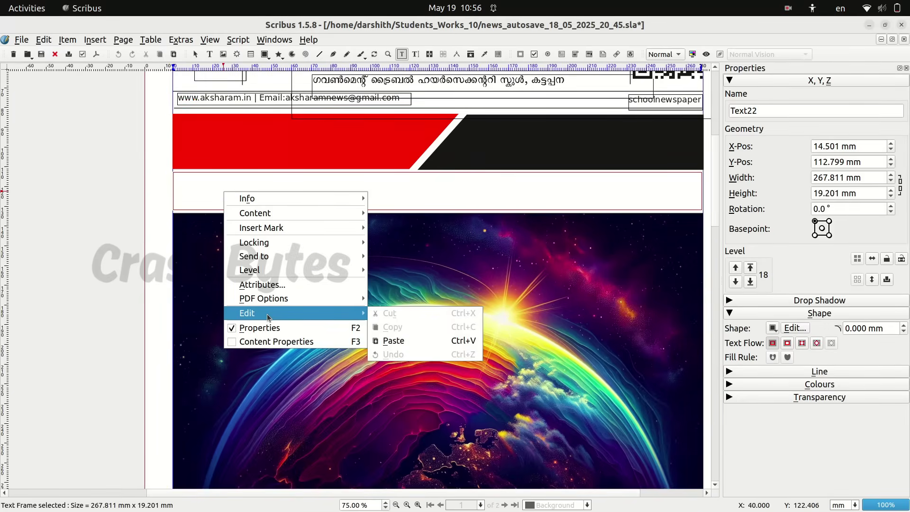
click(386, 341)
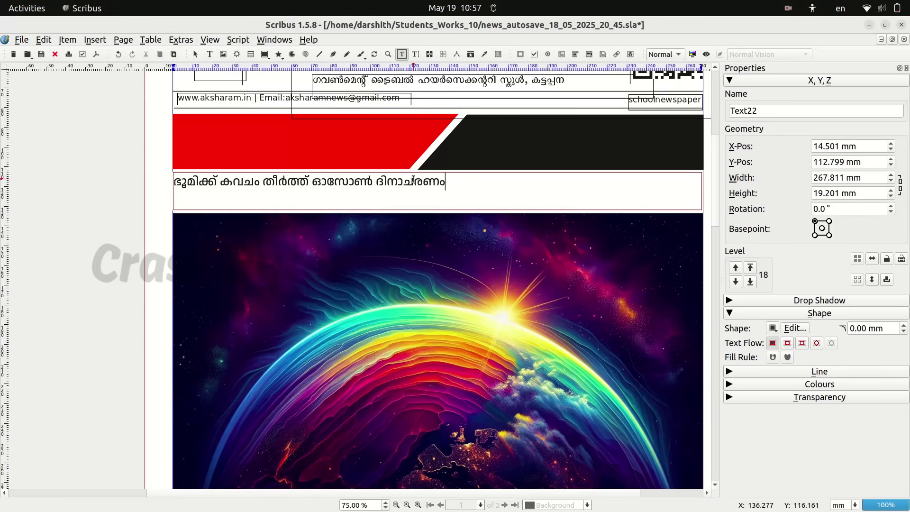
Step: Set the headline text above the earth picture to 34 pt and centre it in its frame
drag(447, 182, 175, 180)
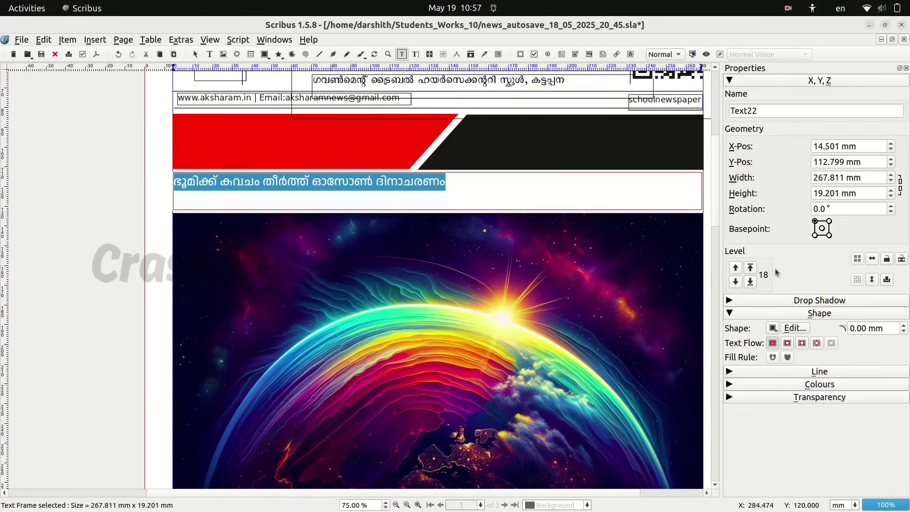
right_click(399, 183)
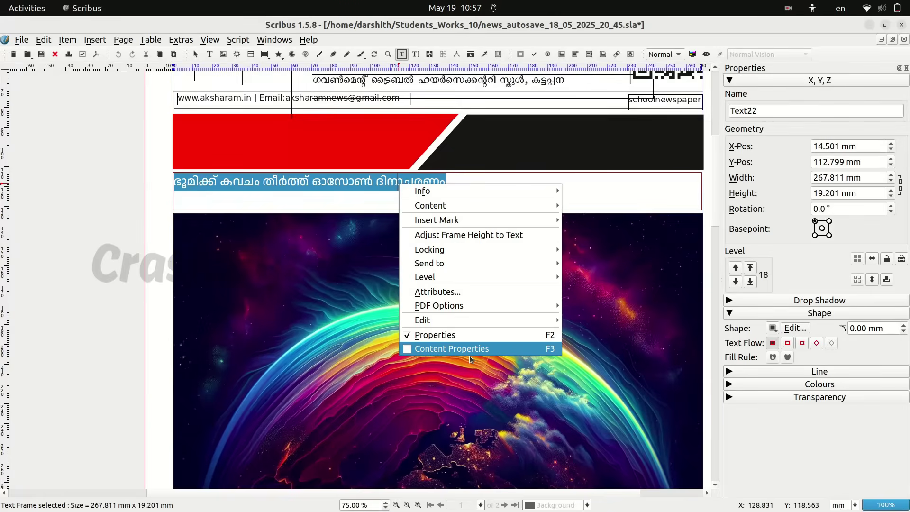
click(409, 349)
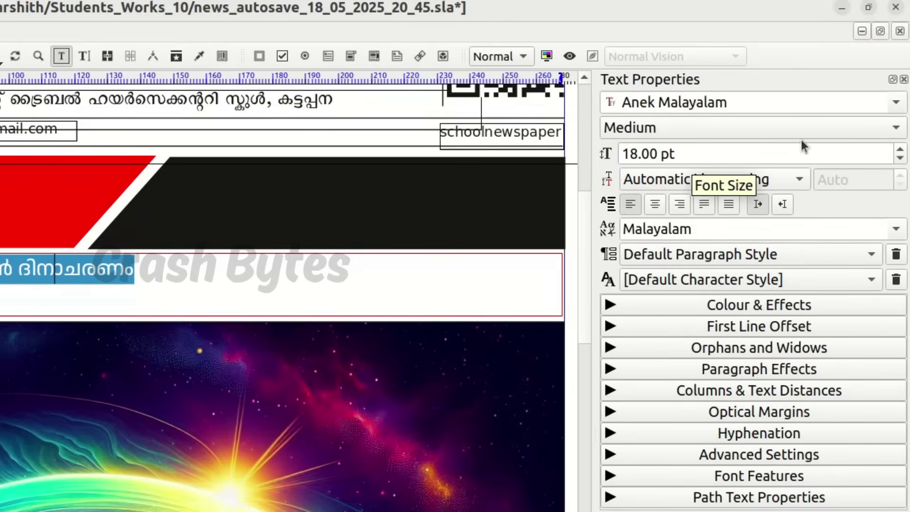
click(900, 150)
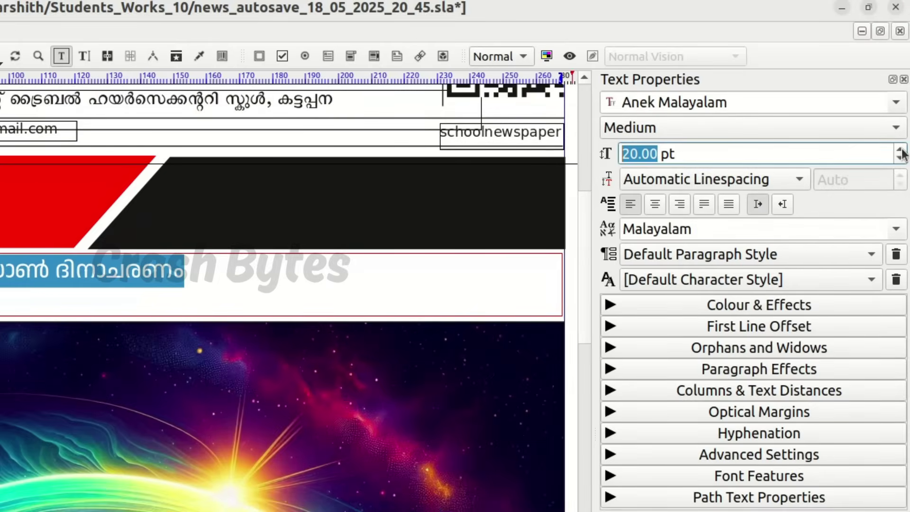
click(901, 150)
scroll(902, 152, up, 9)
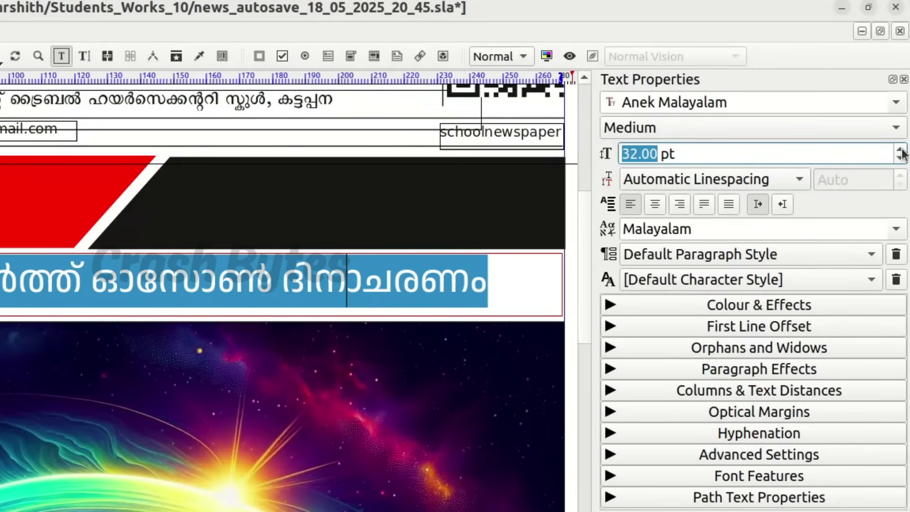
scroll(901, 153, up, 1)
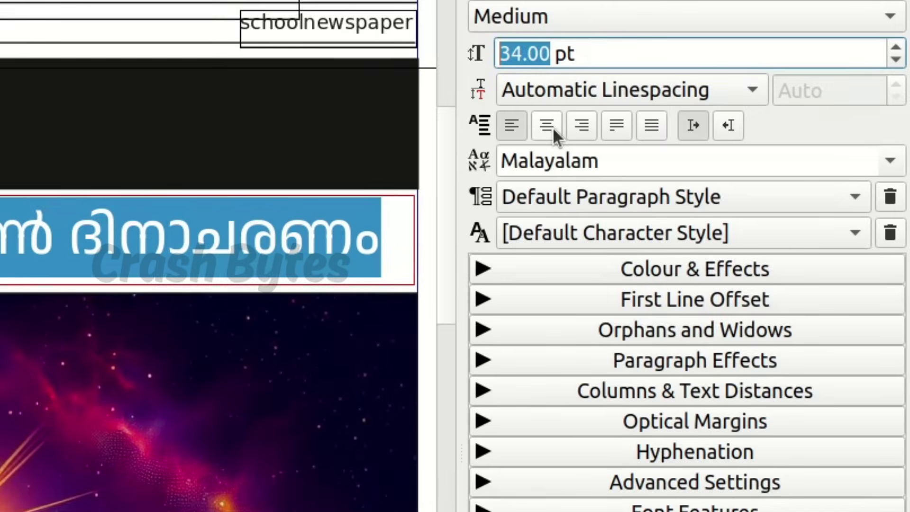
click(553, 127)
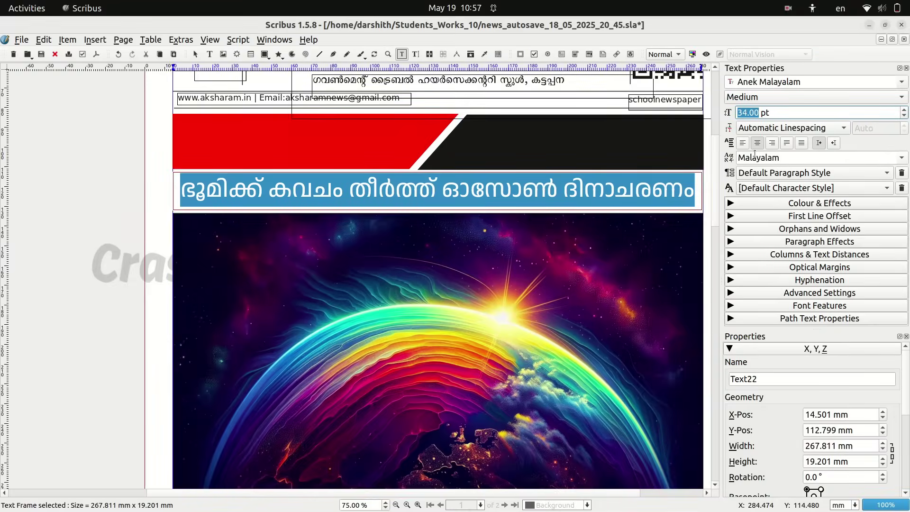
click(683, 189)
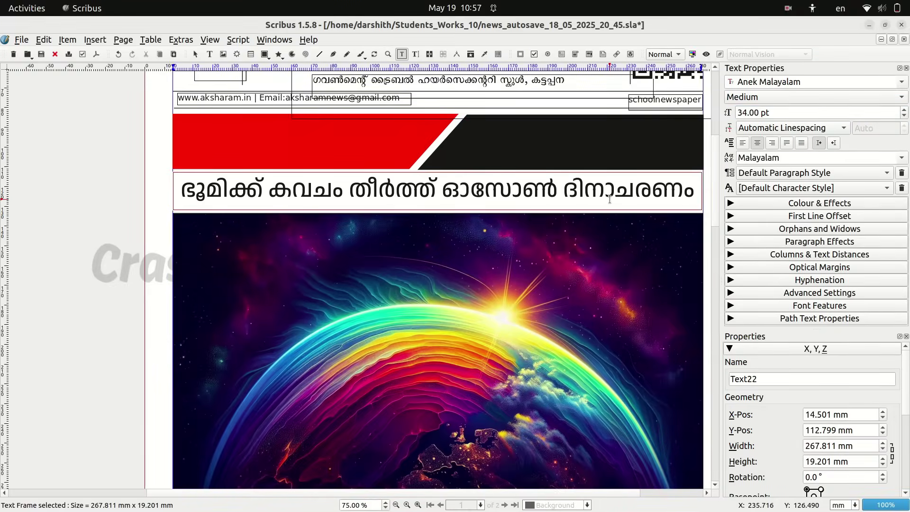
Step: Change the headline's font to ML-NILA07_NewLipi
scroll(609, 199, up, 3)
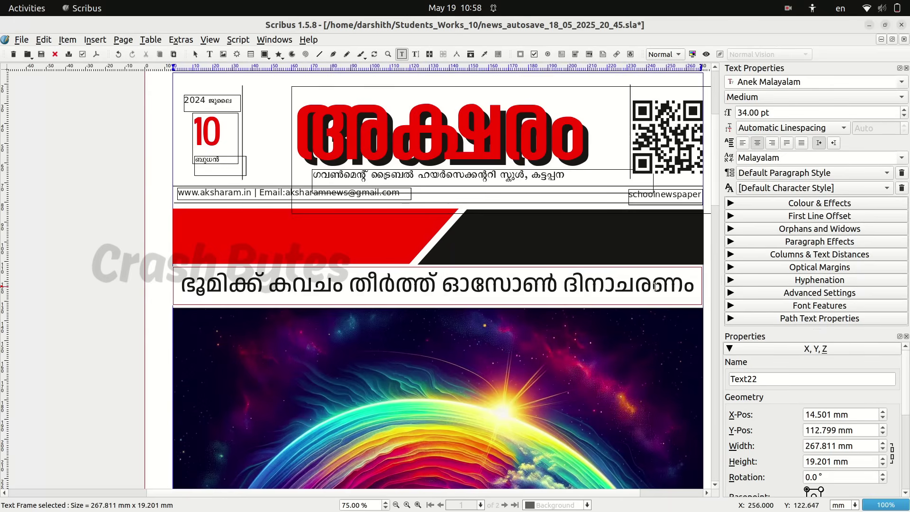
drag(693, 286, 193, 291)
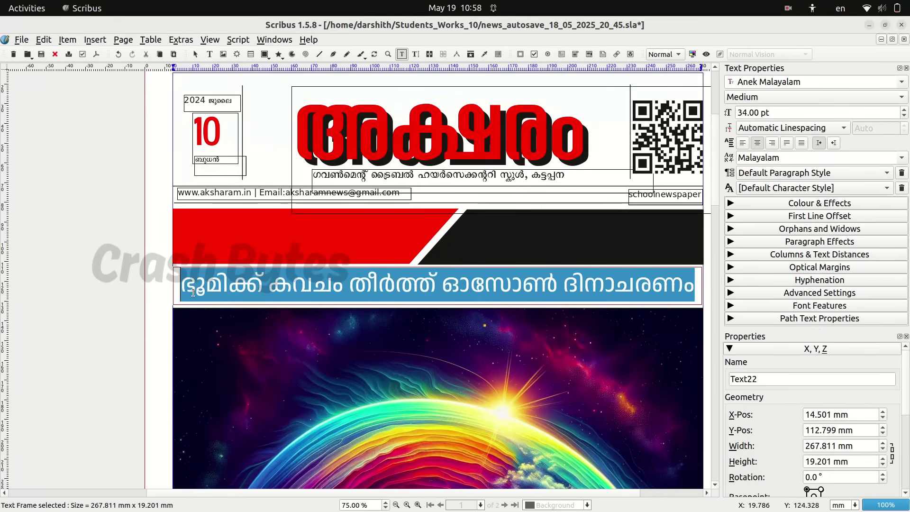
click(901, 82)
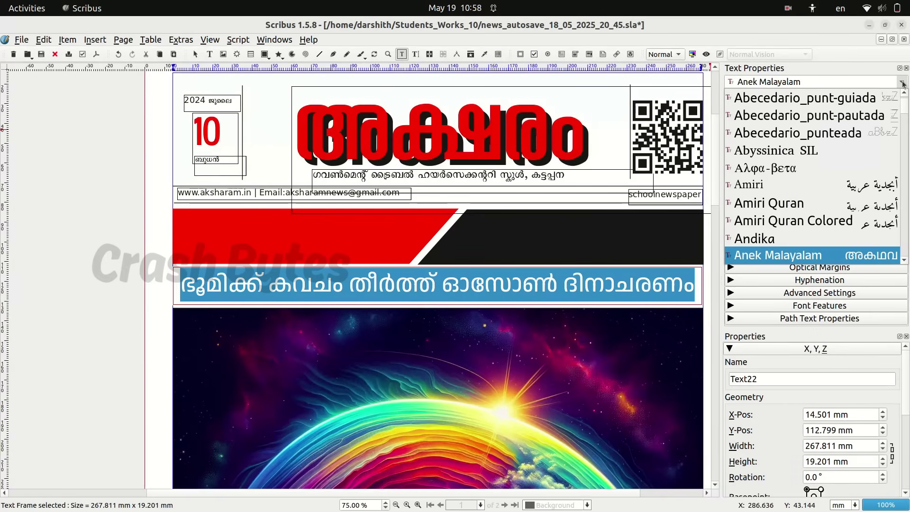
scroll(836, 217, down, 10)
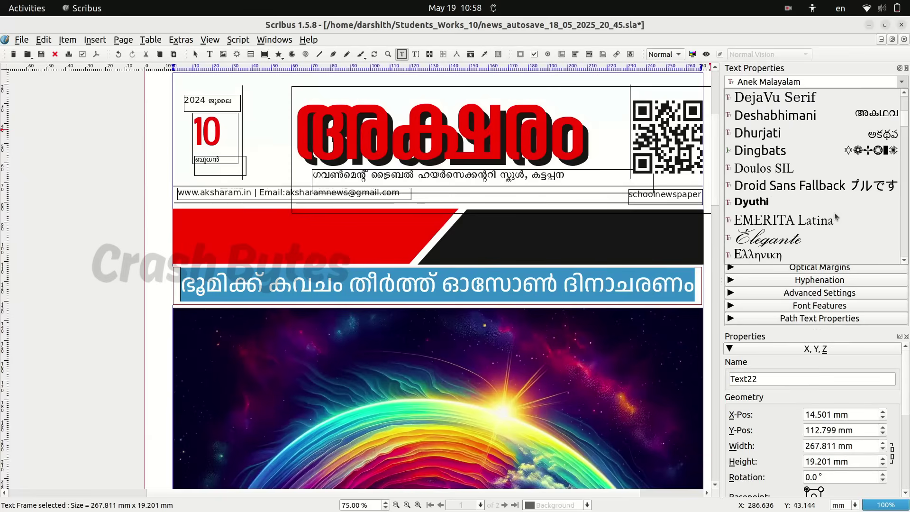
scroll(835, 217, down, 3)
scroll(835, 217, up, 3)
scroll(835, 217, down, 6)
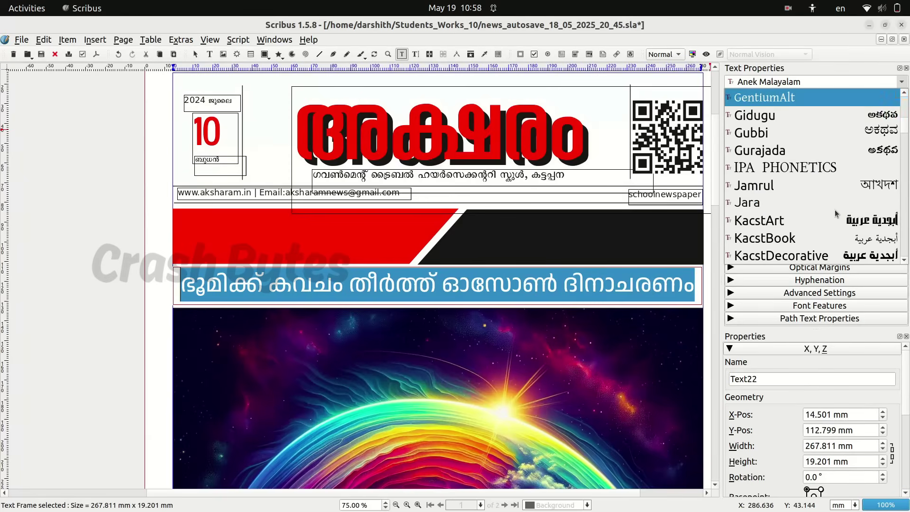
scroll(835, 213, down, 2)
scroll(835, 214, up, 2)
scroll(835, 214, down, 15)
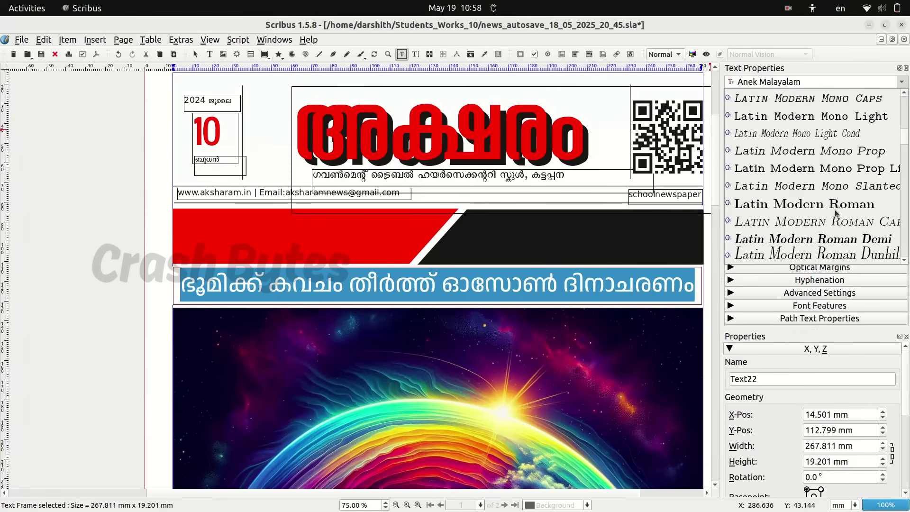
scroll(836, 214, up, 4)
scroll(836, 214, down, 15)
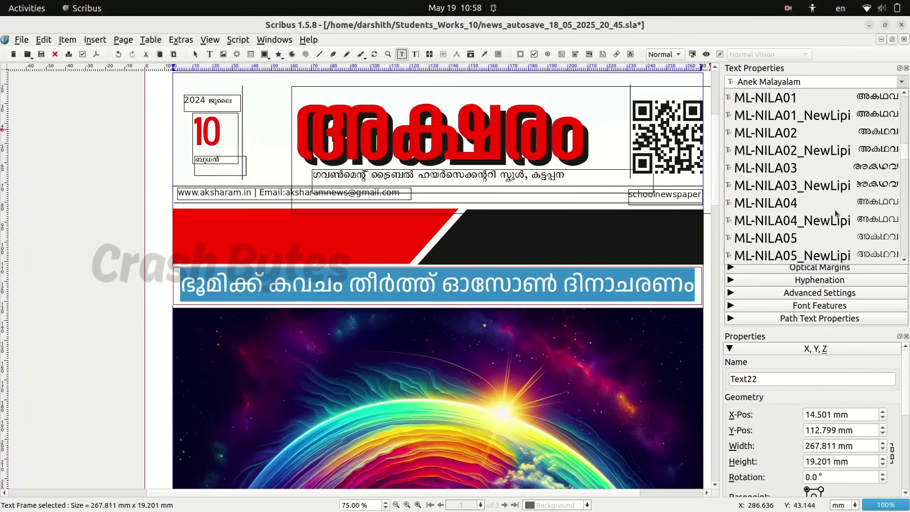
scroll(835, 213, down, 5)
scroll(835, 213, up, 2)
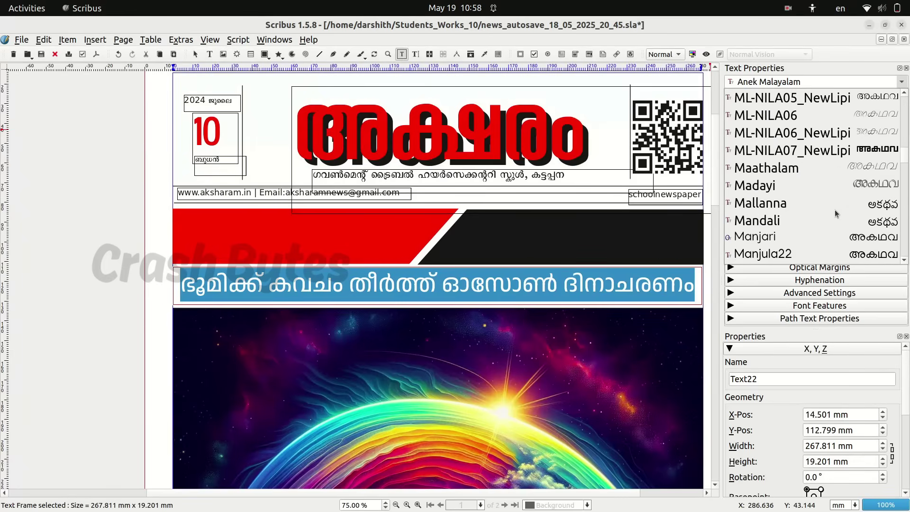
click(851, 150)
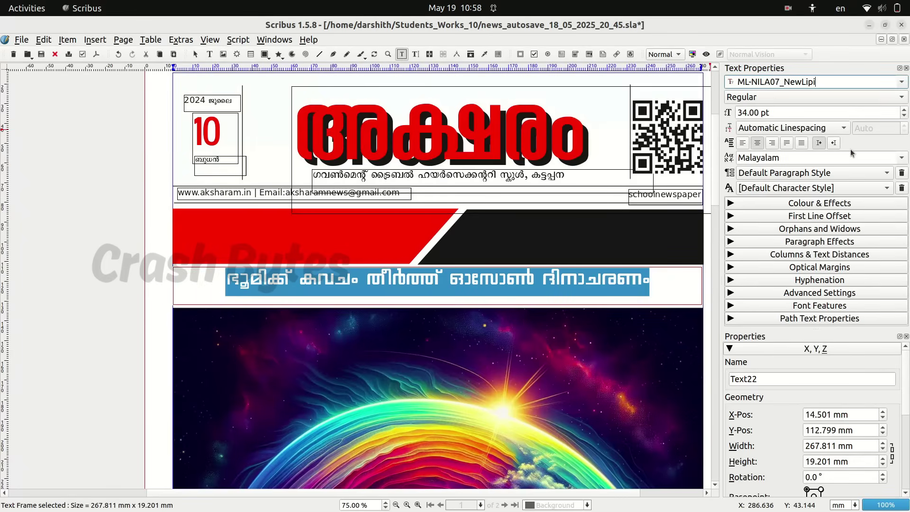
click(577, 284)
click(97, 311)
Step: Switch to Image Viewer to compare the article headings in the reference page 2.png, then return to the article columns in Scribus
scroll(97, 311, down, 4)
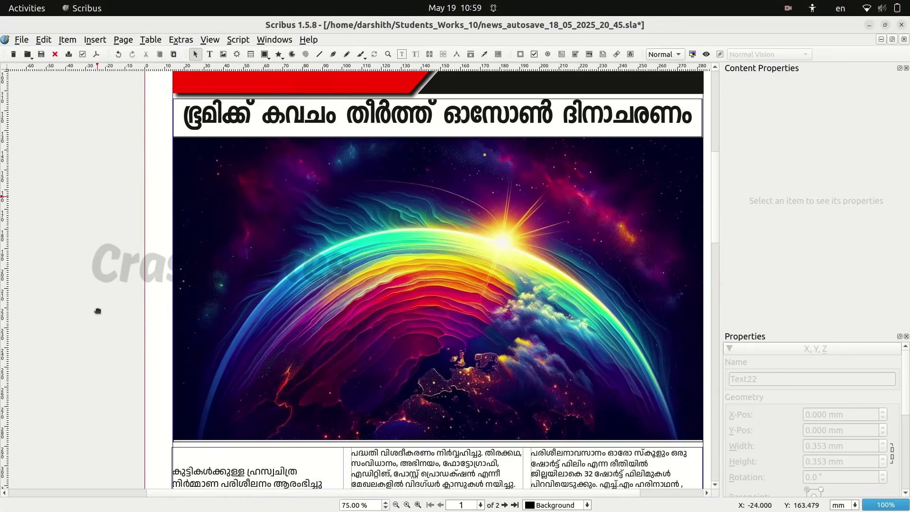
scroll(98, 310, down, 4)
key(alt+Tab)
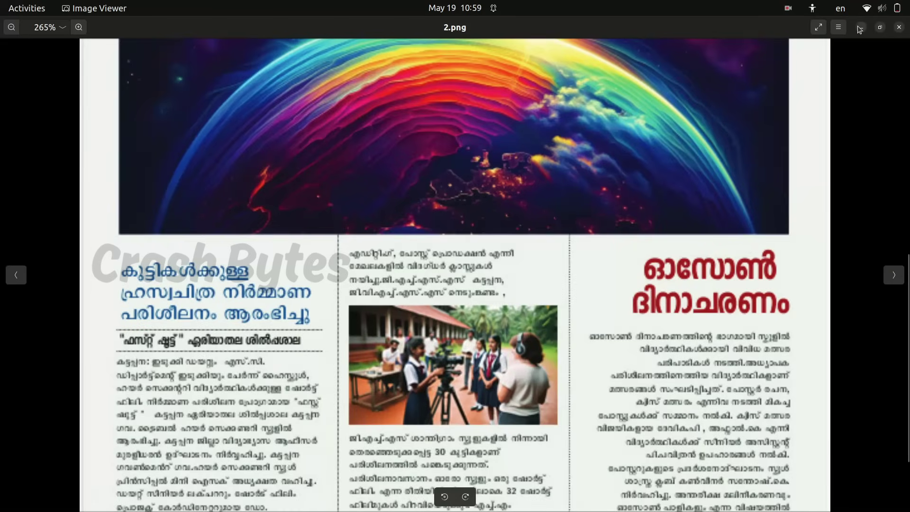
key(alt+Tab)
scroll(268, 308, down, 2)
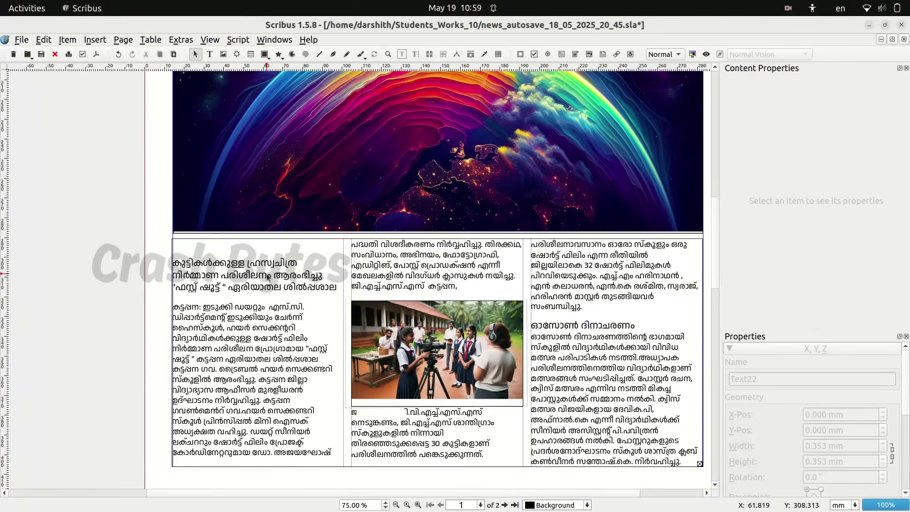
Step: Format the heading lines at the start of the article's first column in Keraleeyam at 23 pt
double_click(175, 248)
drag(176, 248, 336, 269)
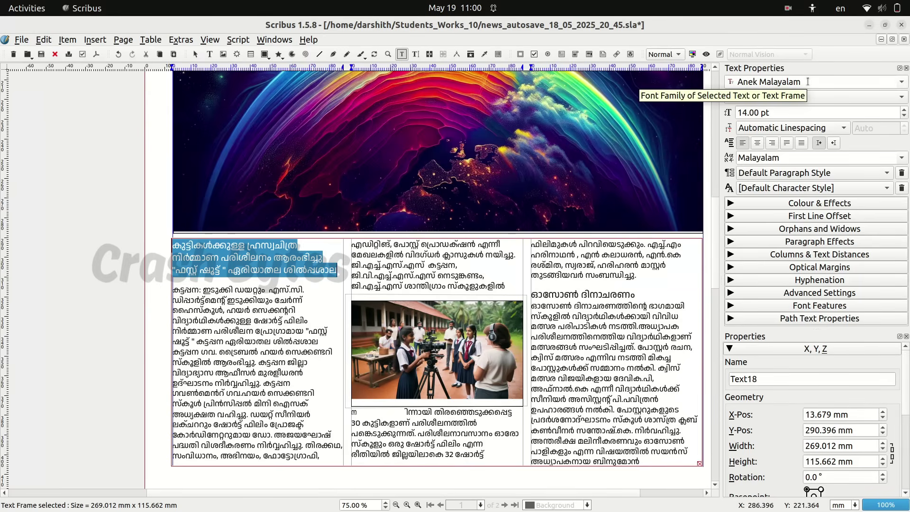
drag(807, 82, 736, 85)
text(K)
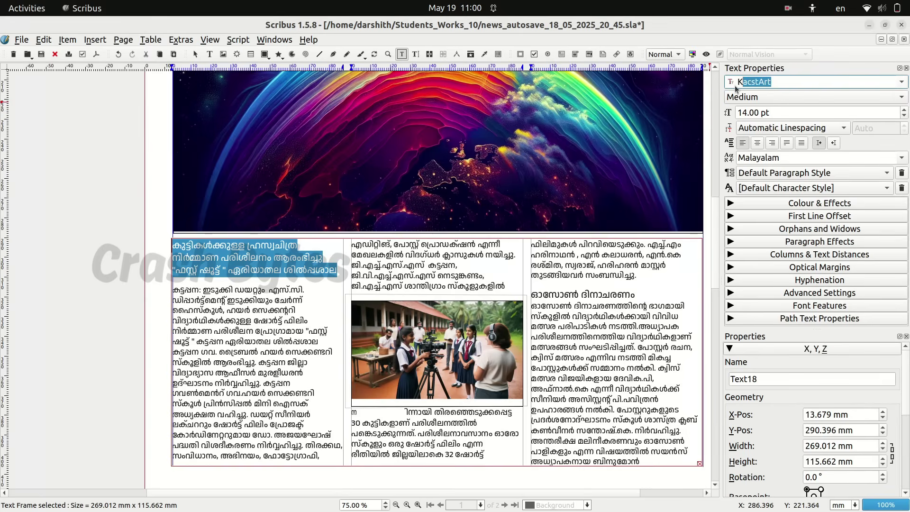
text(er)
key(Return)
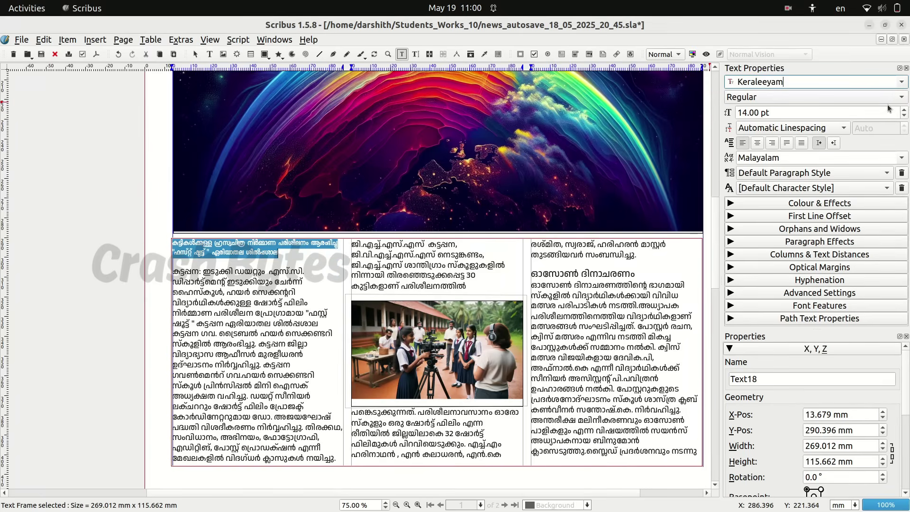
scroll(906, 111, up, 9)
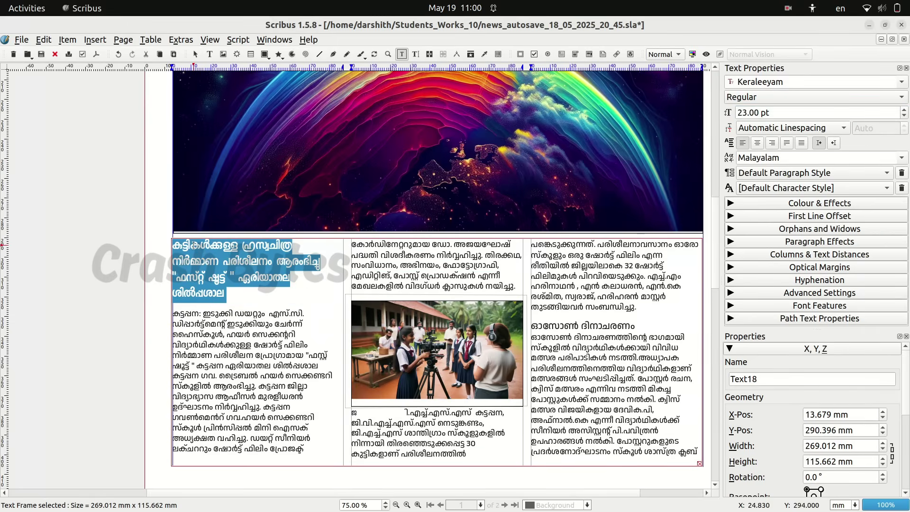
Step: Colour the selected first-column heading text blue5
click(798, 203)
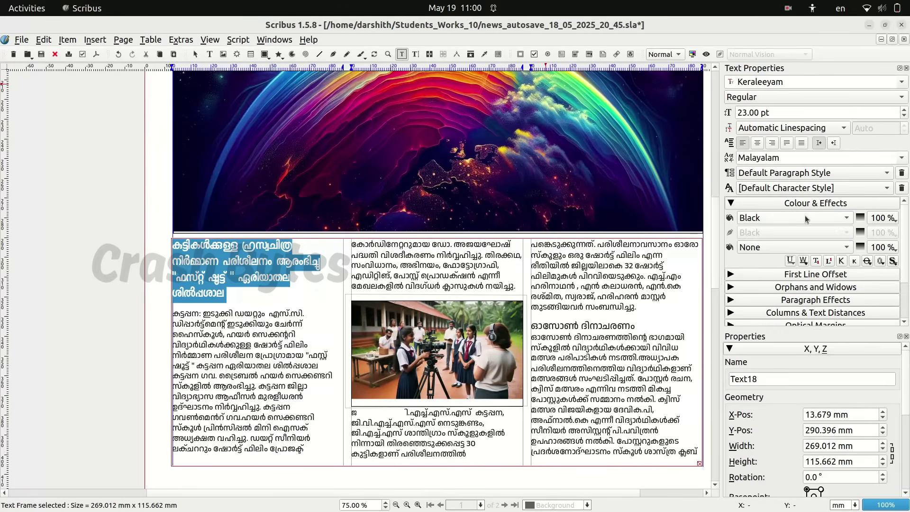
click(806, 220)
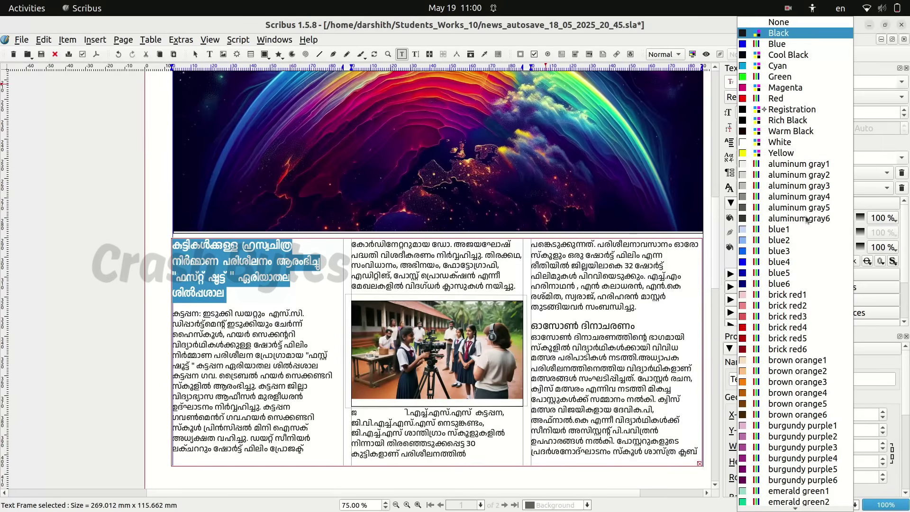
click(778, 272)
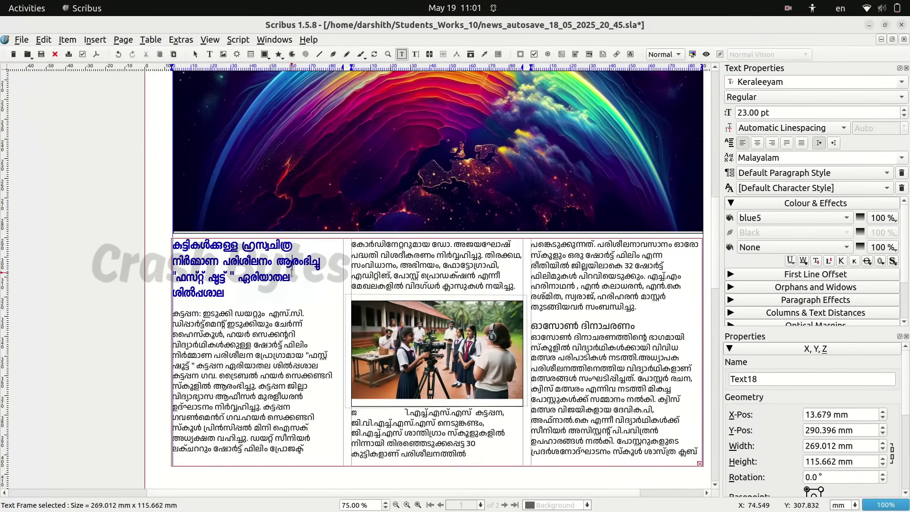
Step: Switch to Image Viewer and examine the dotted rules around the first-column subheading in 2.png, then return to Scribus
key(alt+Tab)
scroll(422, 322, down, 2)
scroll(422, 323, up, 7)
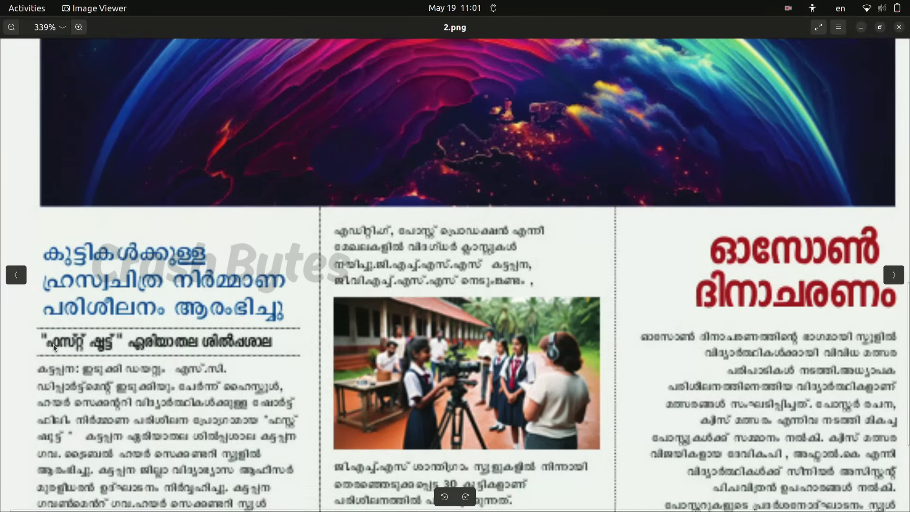
key(alt+Tab)
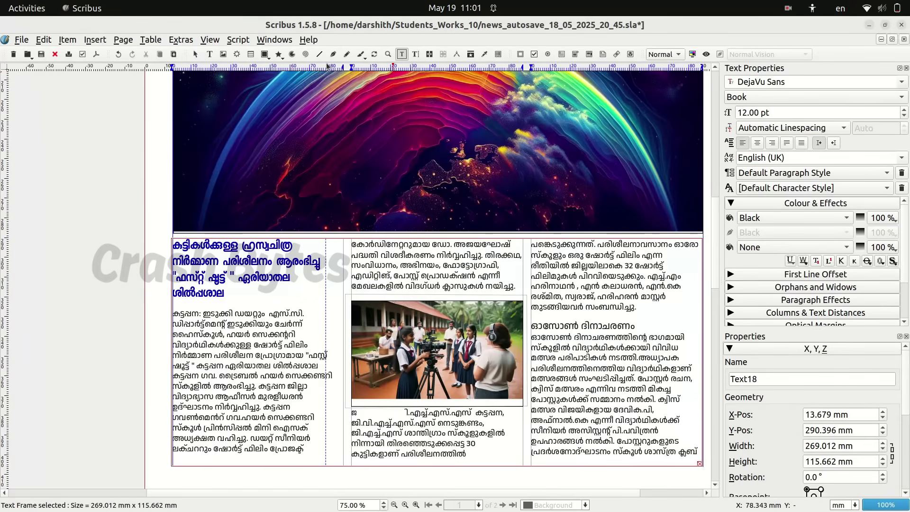
Step: Draw a horizontal line across the first column above the "ഫസ്റ്റ് ഷൂട്ട്" subheading and set its width to 87.709 mm
click(321, 55)
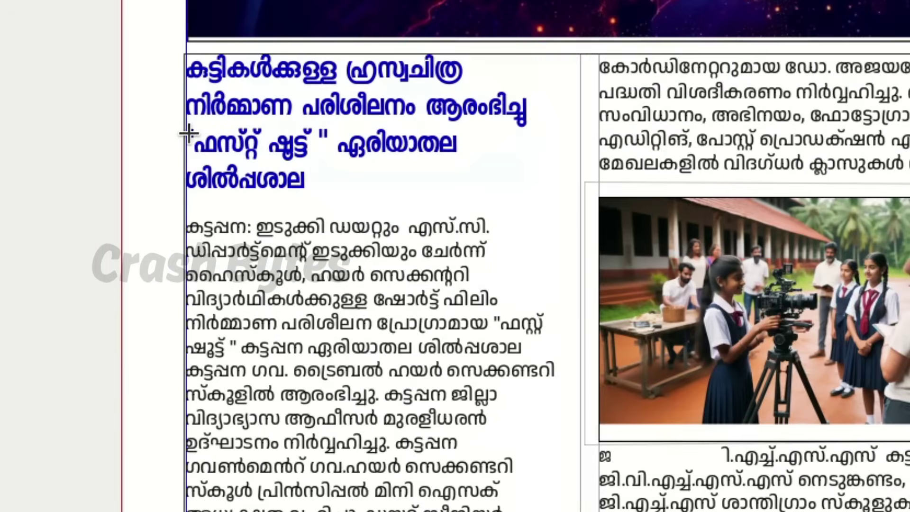
drag(188, 133, 583, 136)
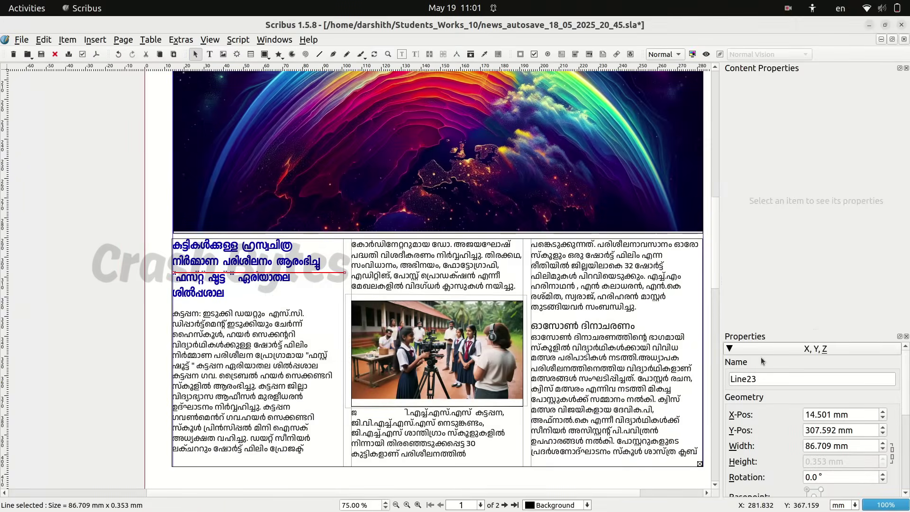
click(882, 443)
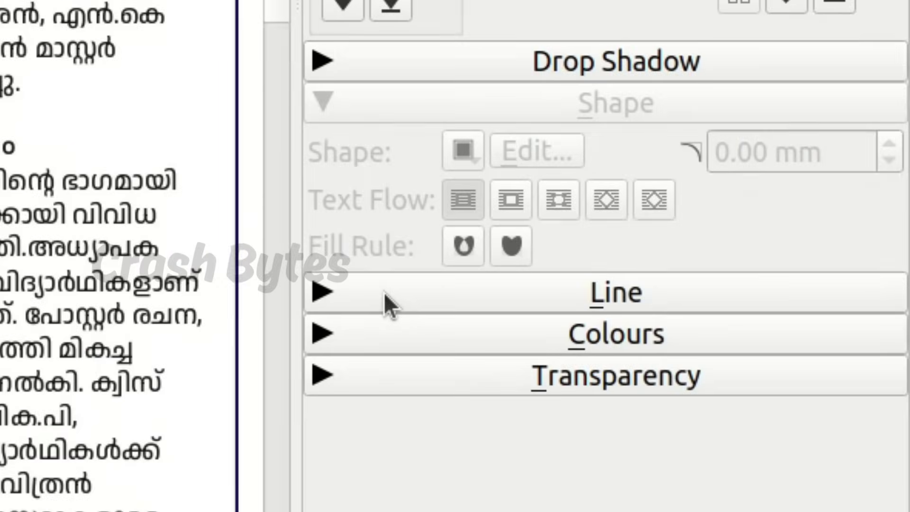
Step: Change the line type of the rule above the "ഫസ്റ്റ് ഷൂട്ട്" subheading from solid to closely spaced short dashes
click(384, 292)
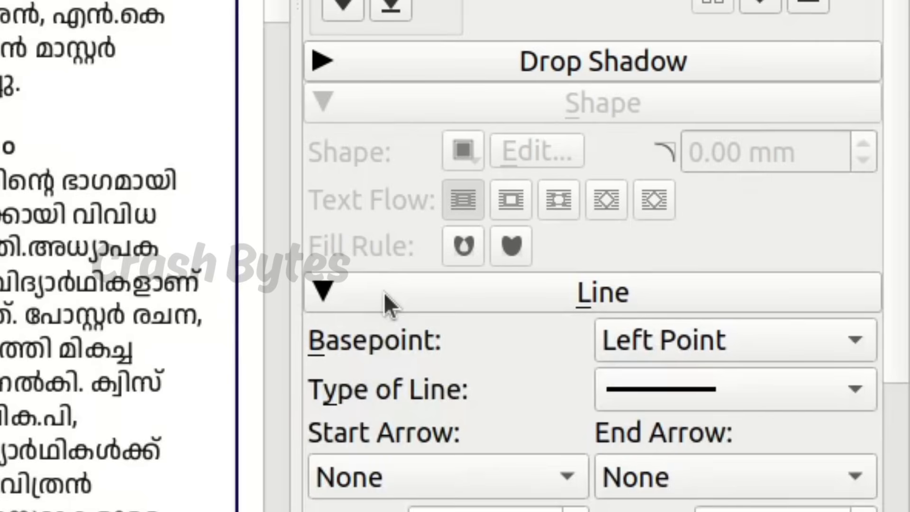
scroll(422, 166, down, 5)
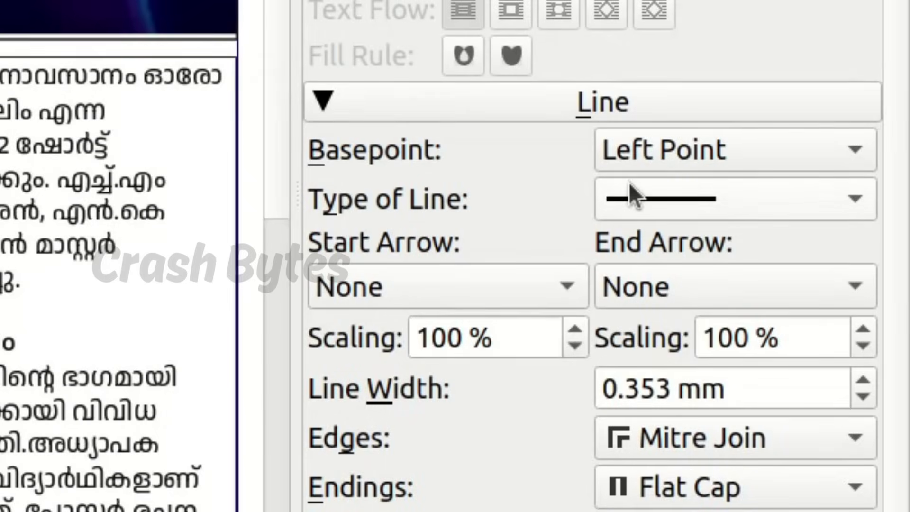
click(706, 197)
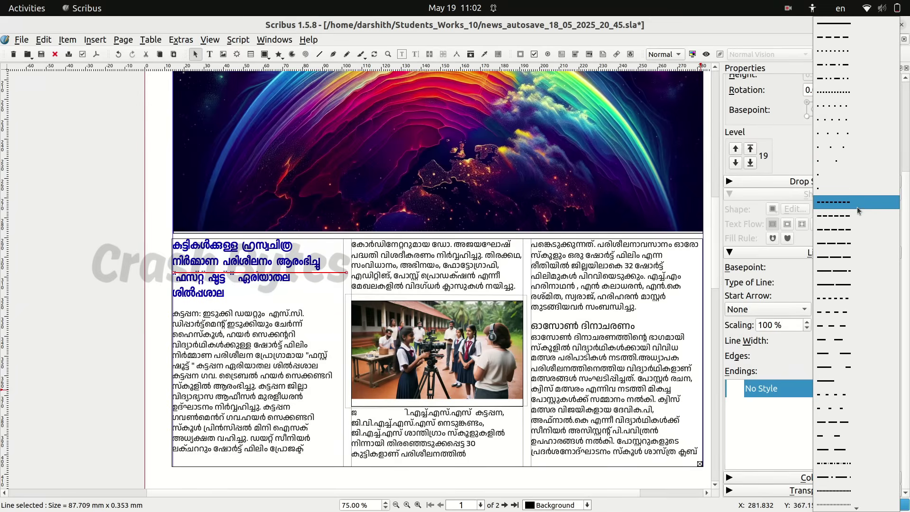
click(859, 210)
click(327, 284)
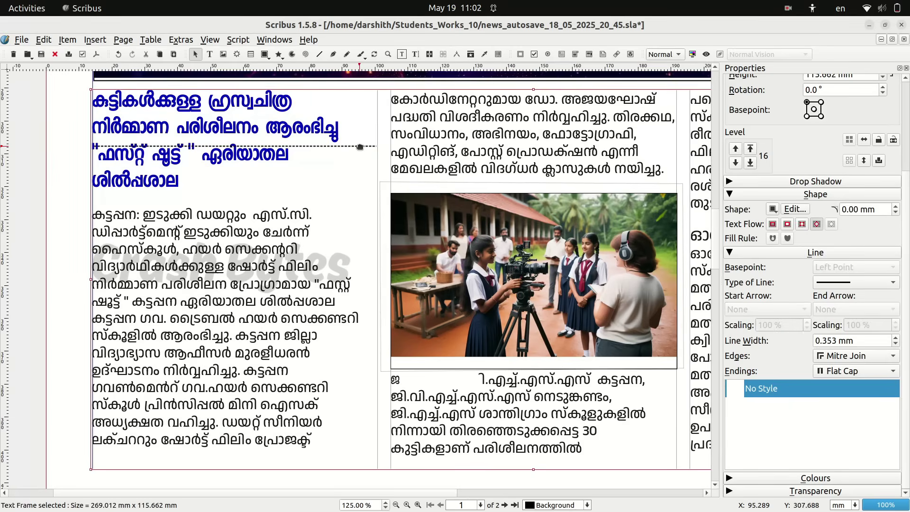
click(71, 170)
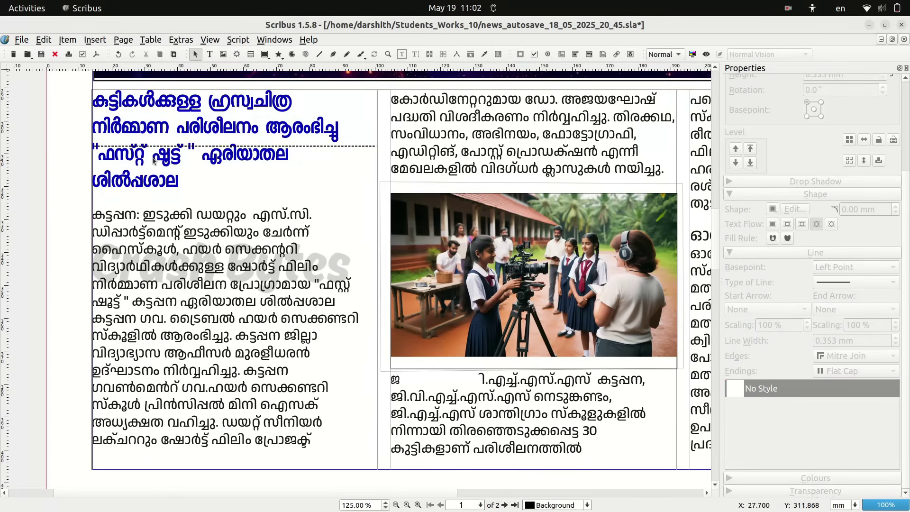
Step: Duplicate the dashed rule and place the copy across the first column at the subheading's second line, aligned with the original
click(358, 147)
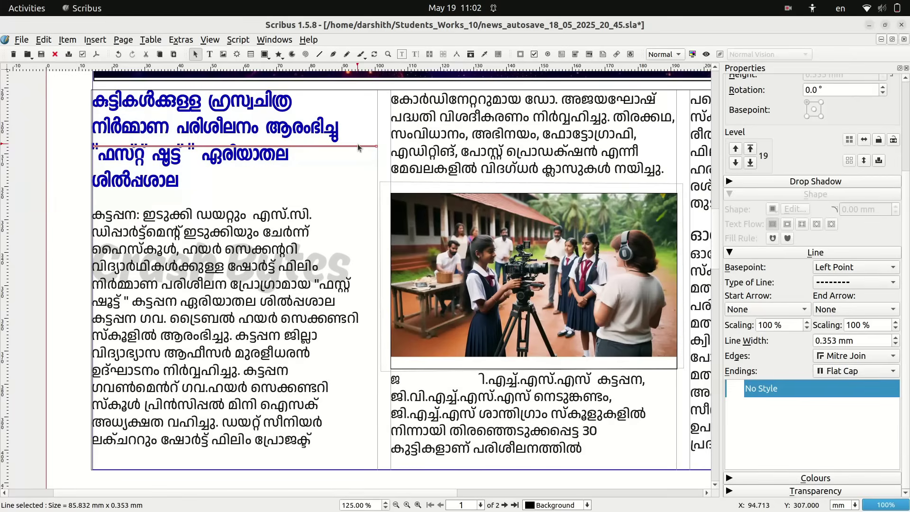
key(ctrl+d)
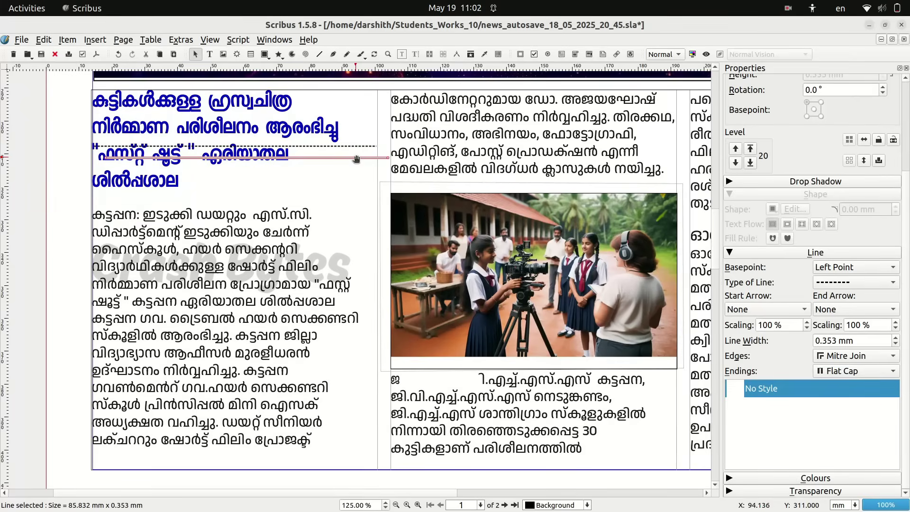
drag(356, 158, 340, 182)
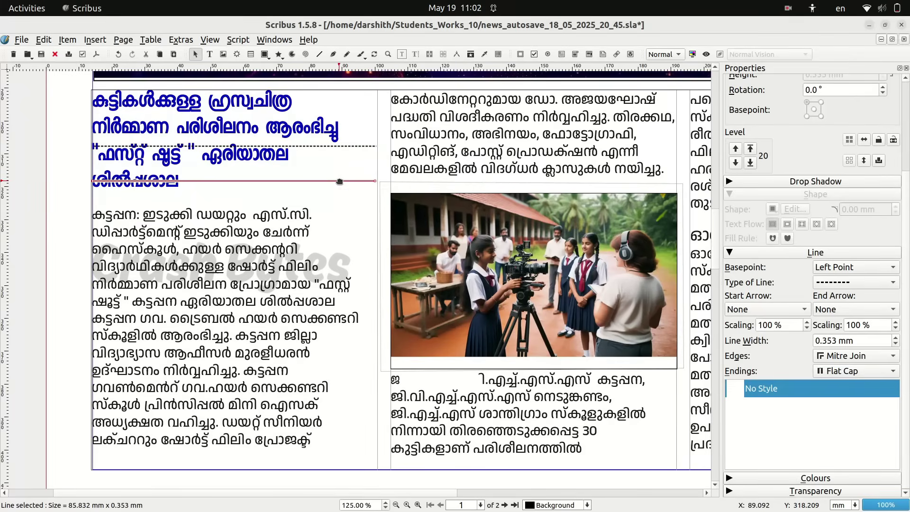
Step: Cut the two-line "ഫസ്റ്റ് ഷൂട്ട്" subheading from the first column and add a line break so the body text starts below the lower rule
click(142, 164)
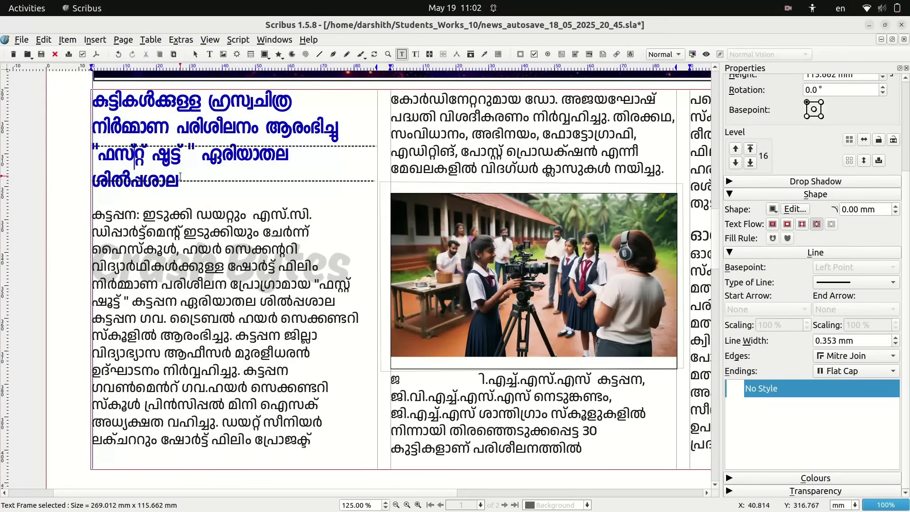
drag(181, 176, 86, 151)
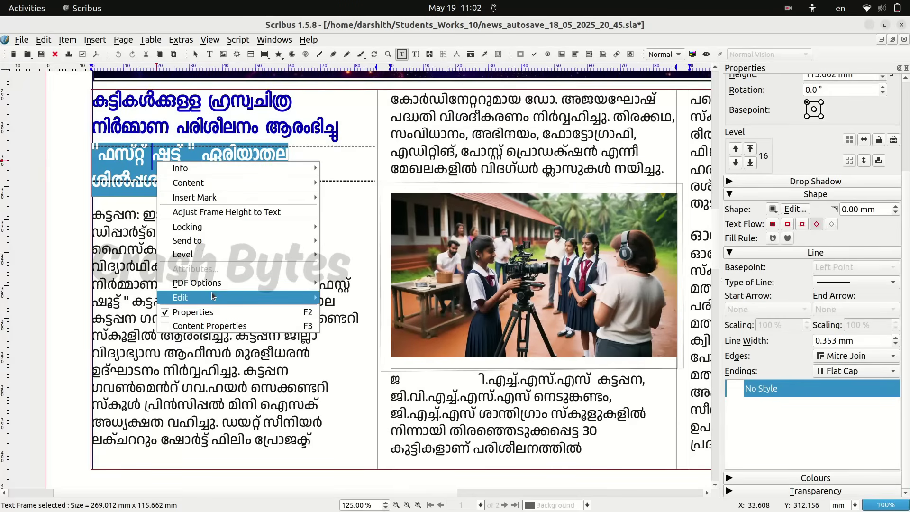
click(329, 304)
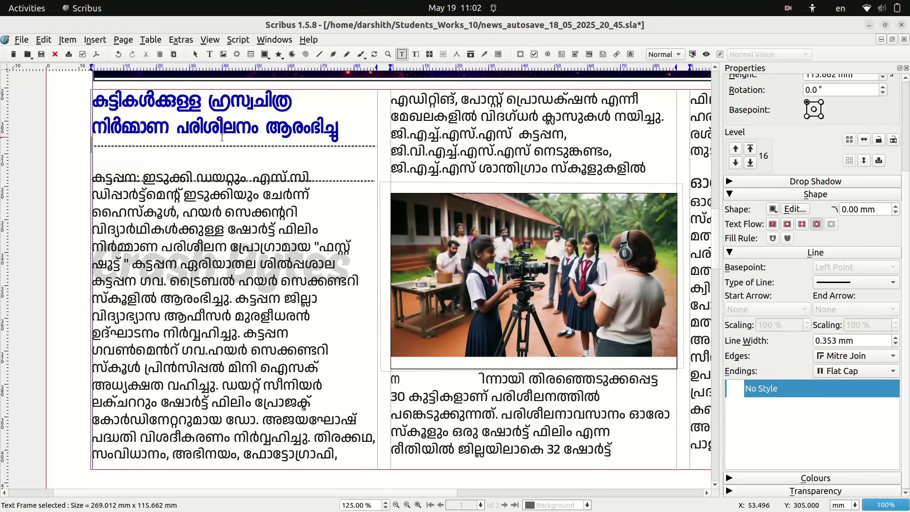
click(95, 177)
key(Return)
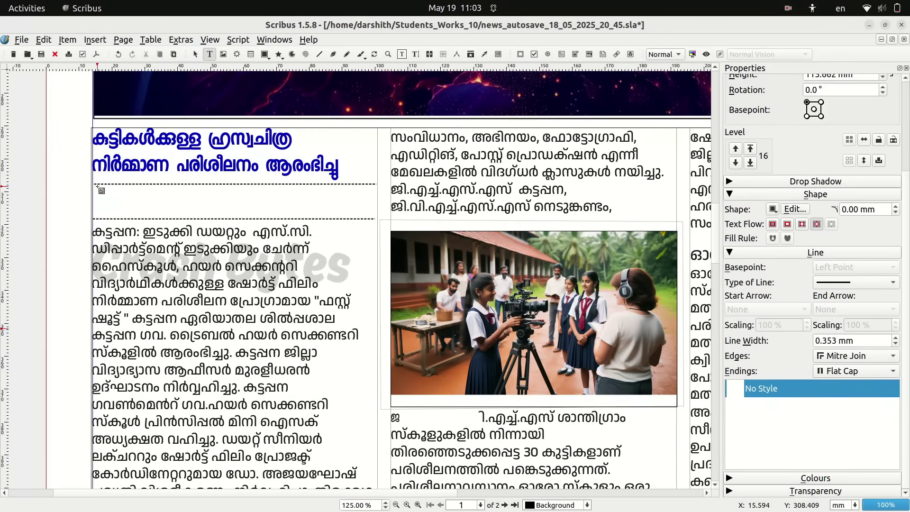
Step: Draw a text frame about 85 × 9 mm between the two dashed rules and paste the cut subheading into it
drag(95, 187, 373, 217)
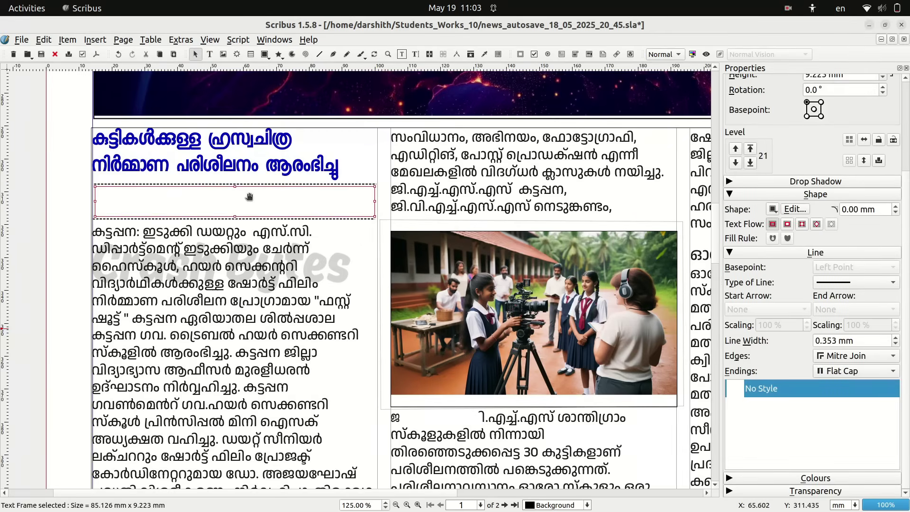
right_click(194, 193)
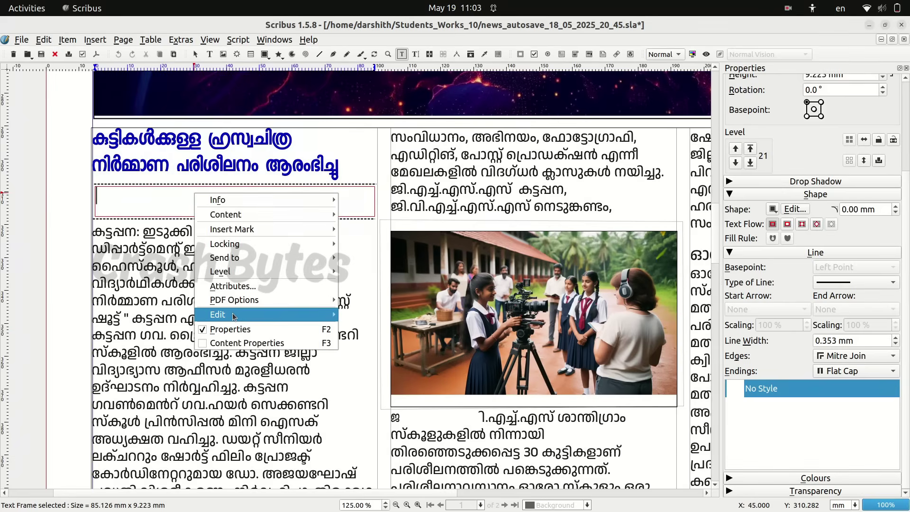
mouse_move(308, 315)
click(364, 342)
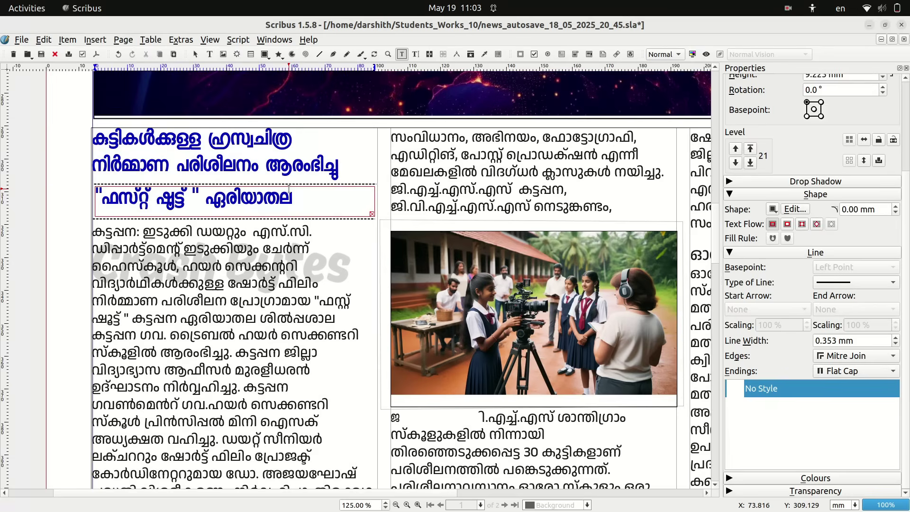
Step: Colour the subheading text in the new frame between the dashed rules black
drag(293, 199, 96, 200)
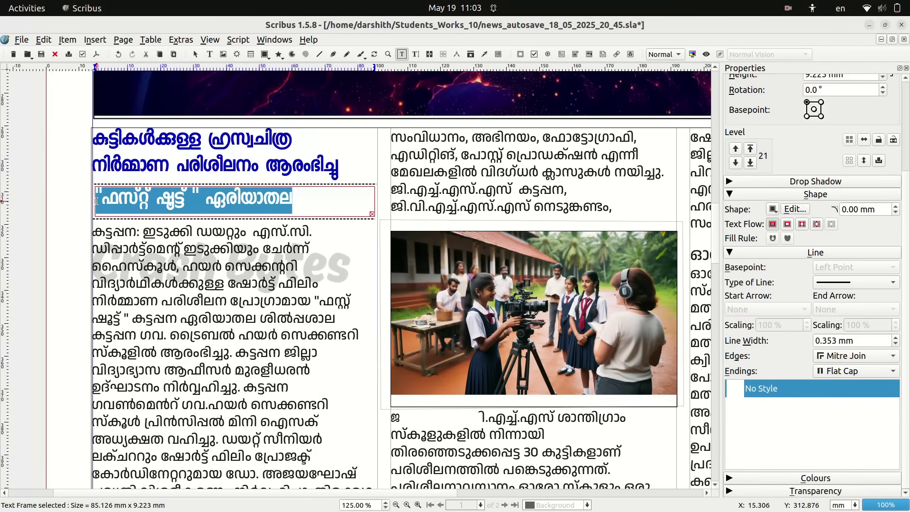
scroll(787, 261, up, 5)
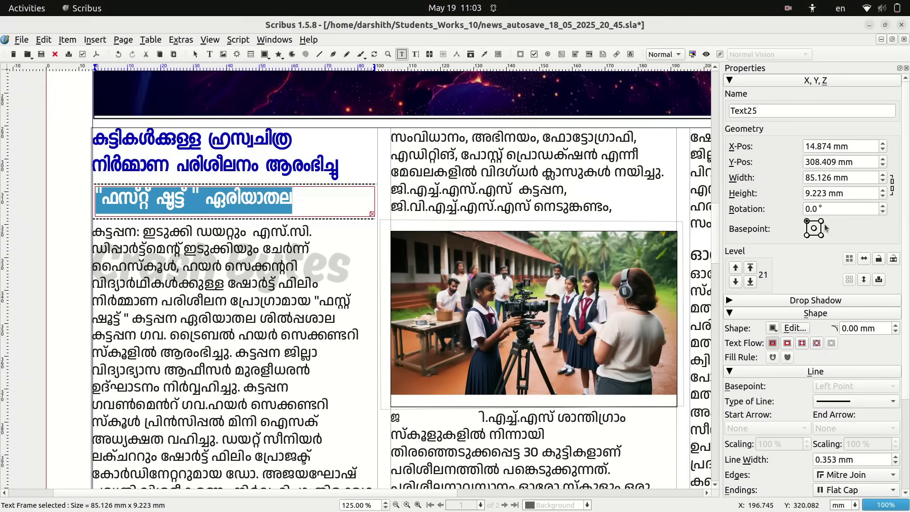
right_click(336, 205)
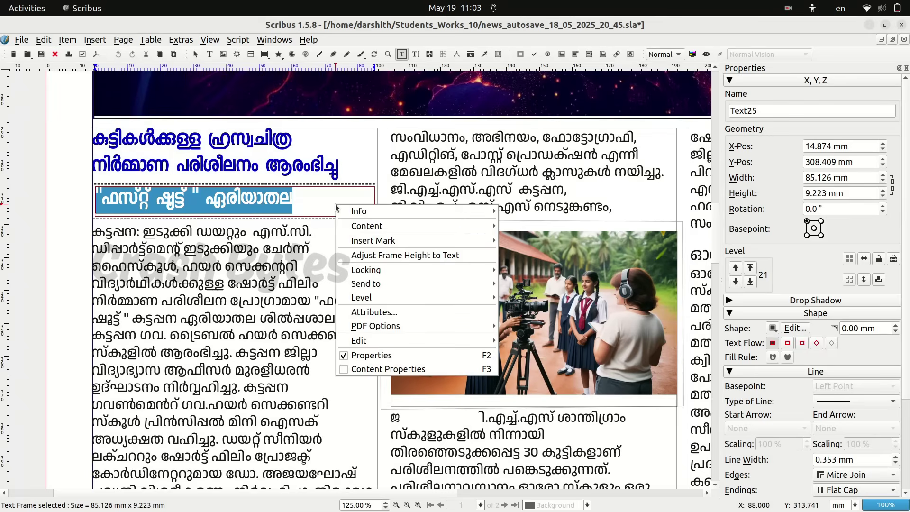
click(413, 375)
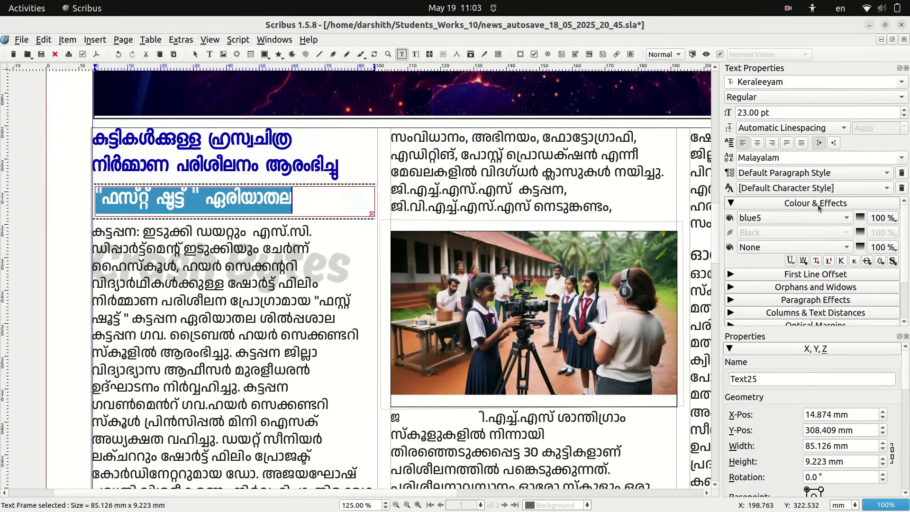
click(824, 218)
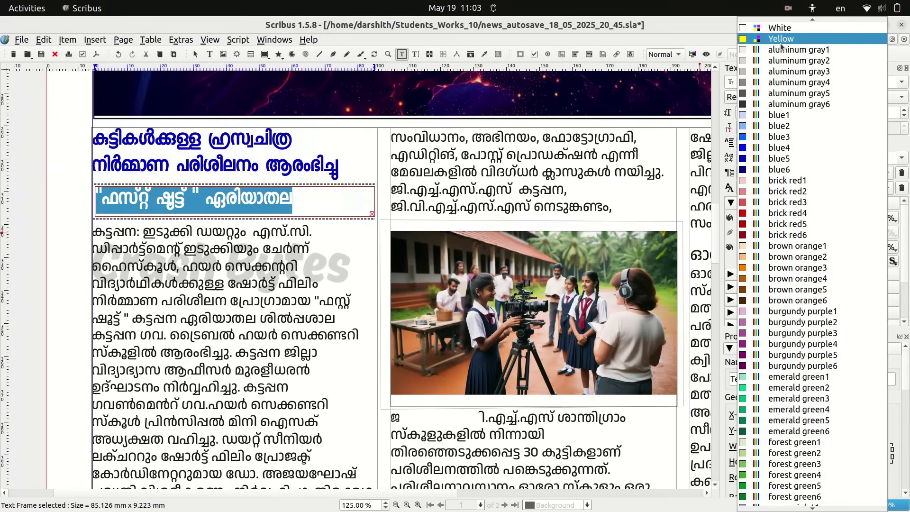
scroll(803, 184, up, 4)
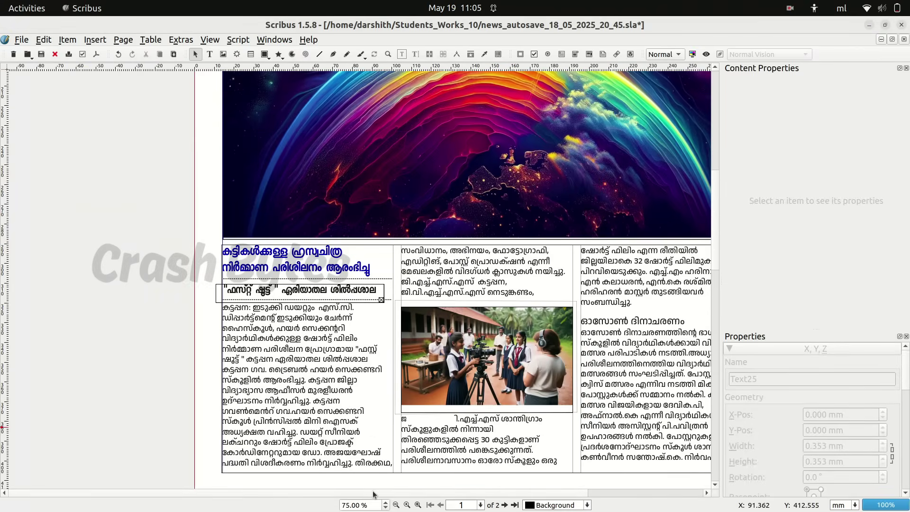
Step: Check the third-column heading in 2.png in Image Viewer, then return to Scribus and set the "ഓസോൺ ദിനാചരണം" heading to 25 pt
key(alt+Tab)
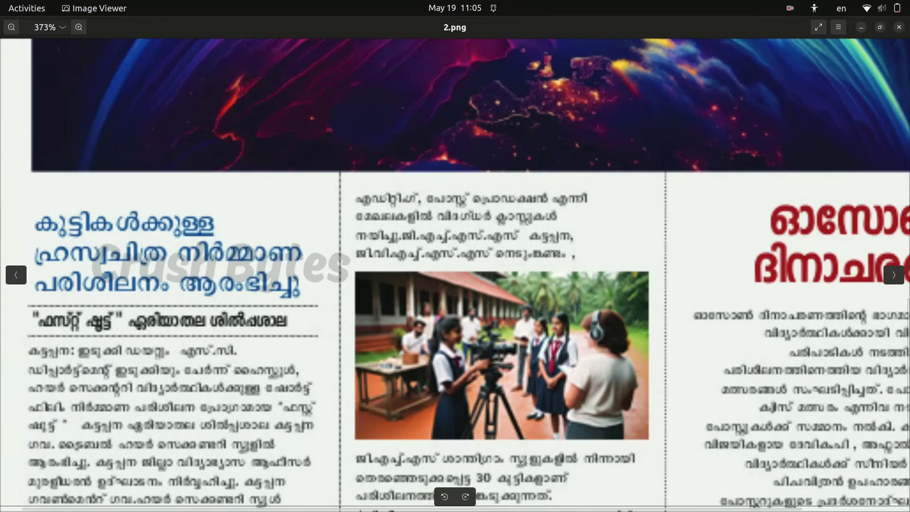
scroll(616, 284, right, 5)
click(861, 27)
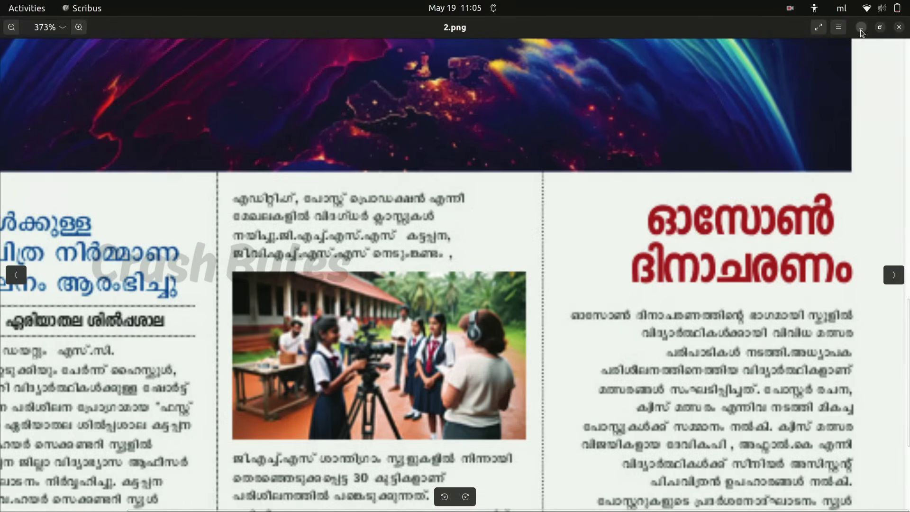
scroll(382, 495, right, 5)
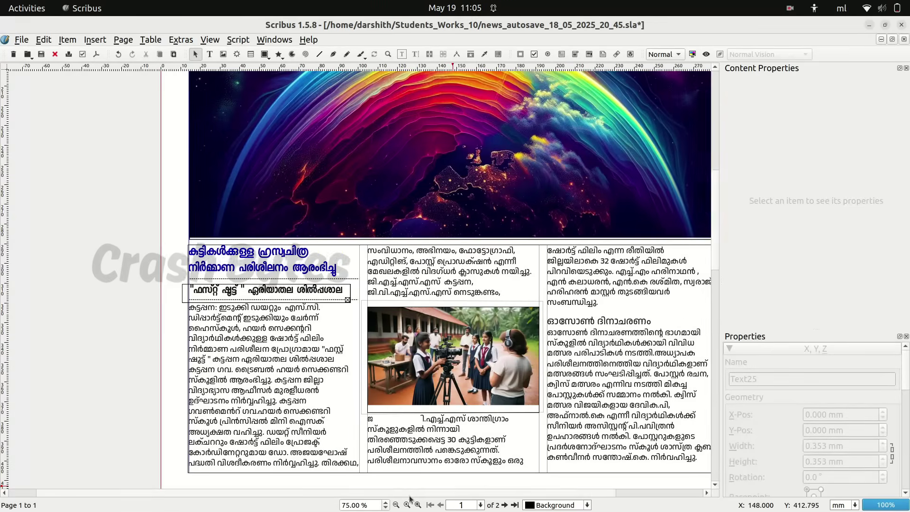
double_click(547, 319)
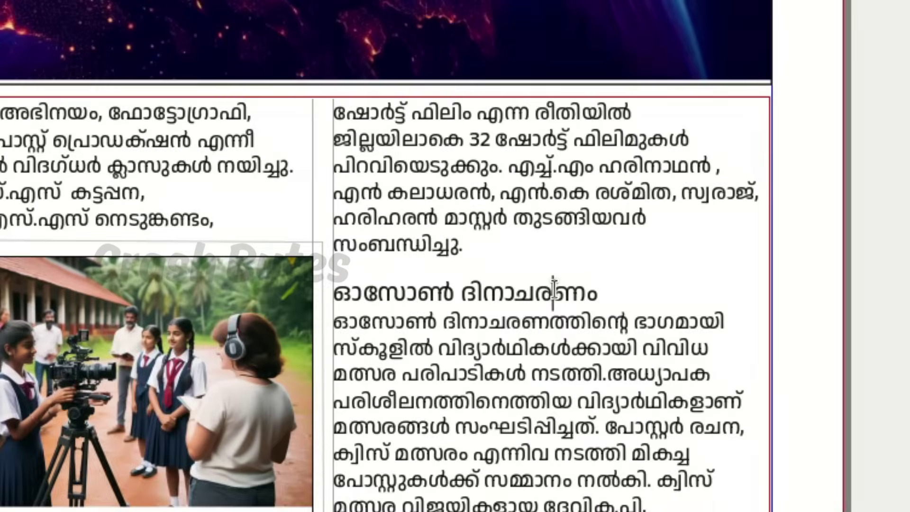
drag(547, 320, 421, 324)
drag(284, 302, 330, 304)
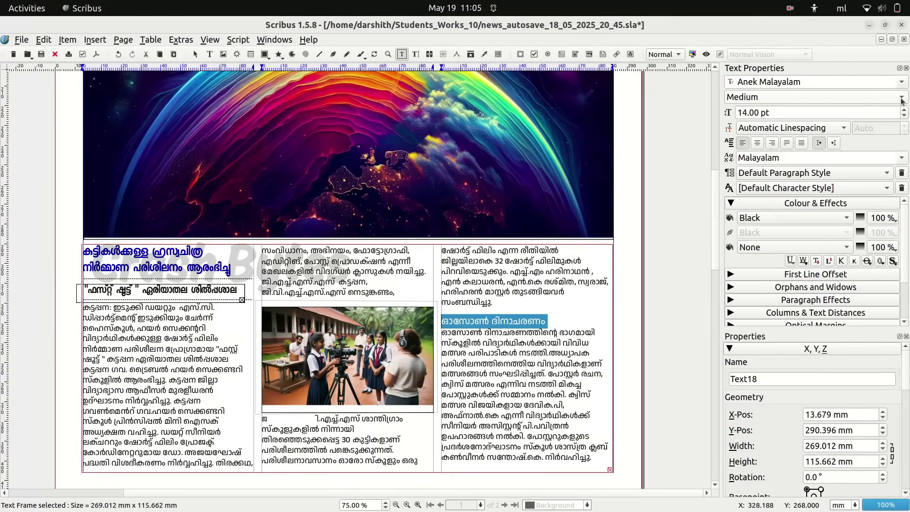
click(904, 111)
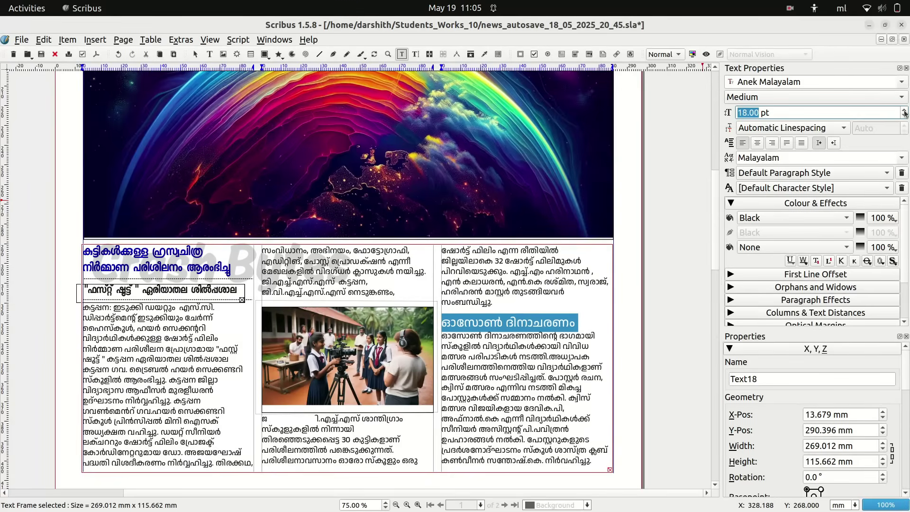
click(904, 111)
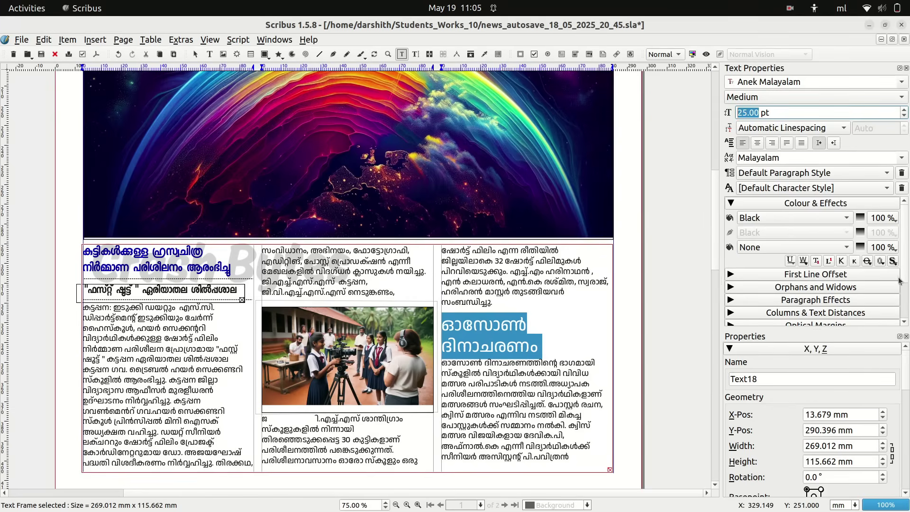
Step: Colour the "ഓസോൺ ദിനാചരണം" heading Red and change it to a bolder Malayalam font
click(818, 219)
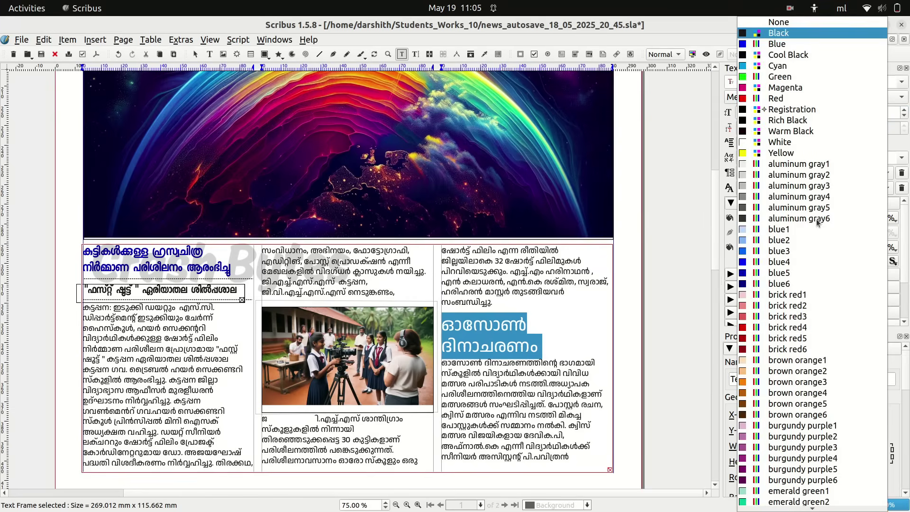
click(796, 101)
click(506, 346)
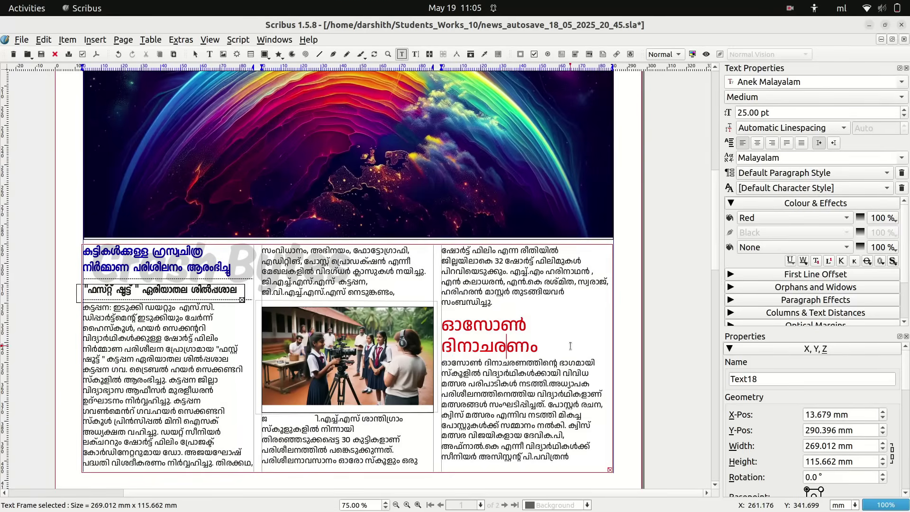
triple_click(570, 346)
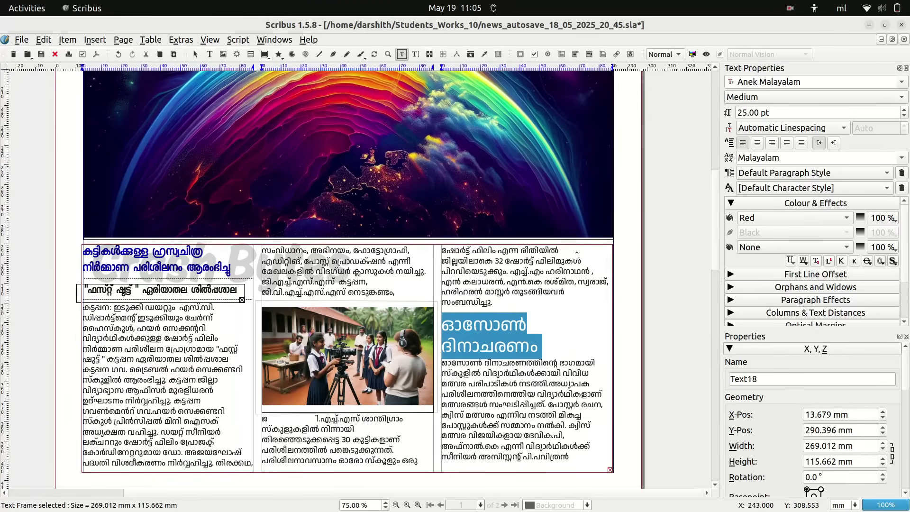
triple_click(788, 84)
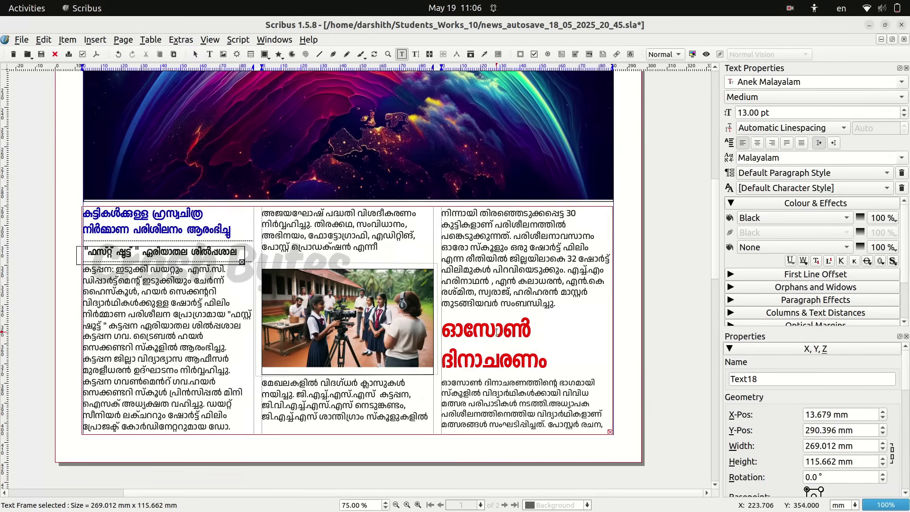
Step: Check the article text in 2.png in Image Viewer, then return to Scribus and set the short-film article's body text to 11 pt
key(alt+Tab)
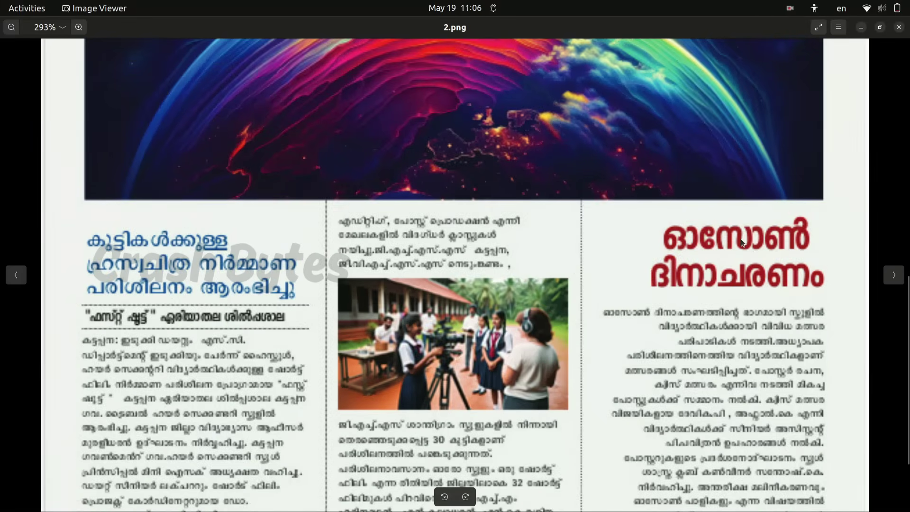
click(863, 29)
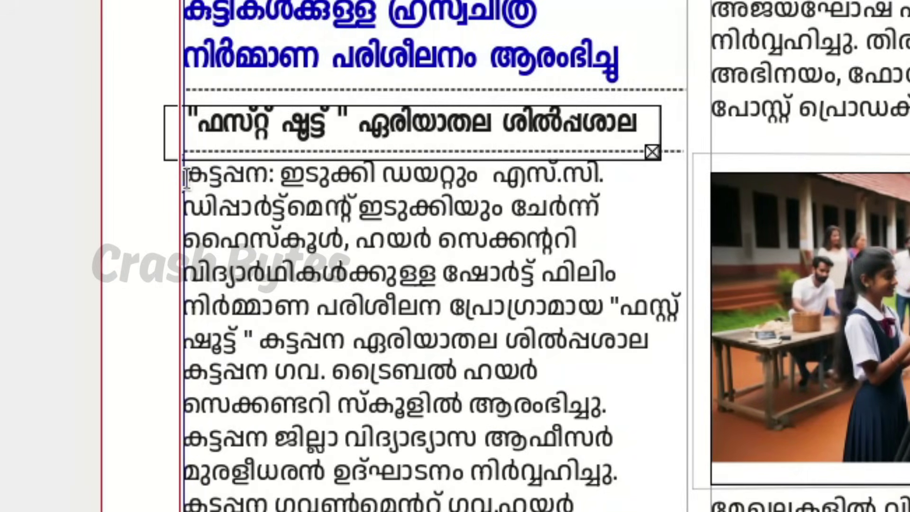
drag(186, 179, 909, 288)
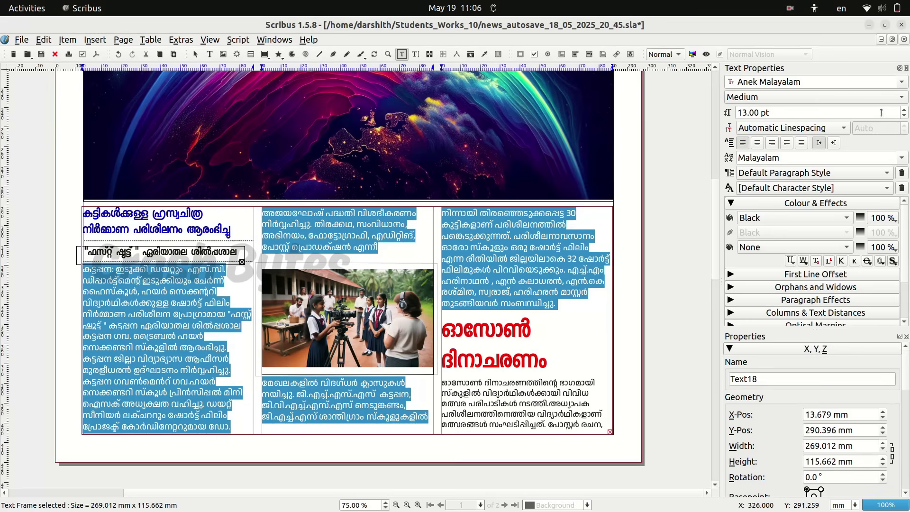
click(905, 117)
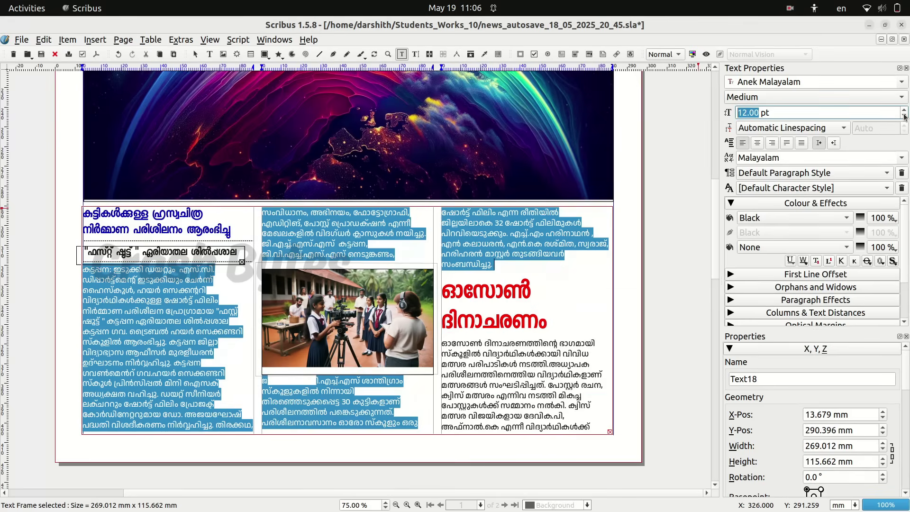
click(905, 117)
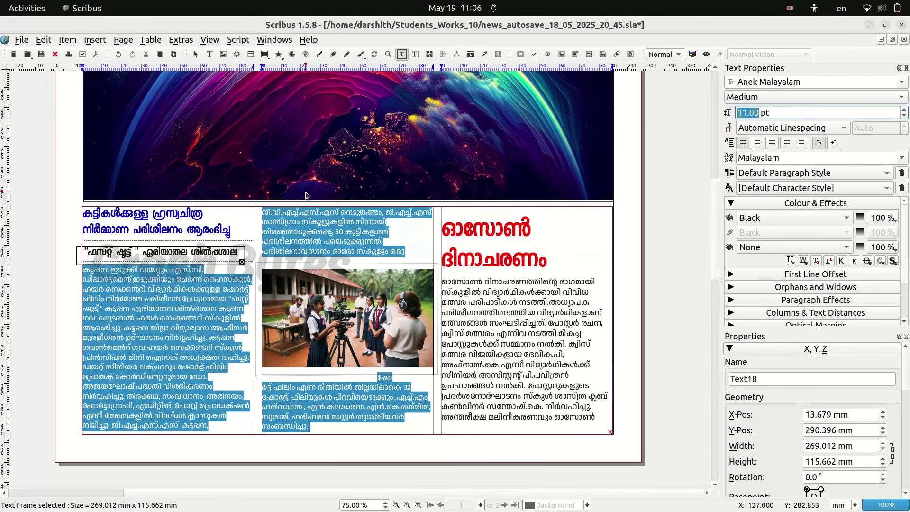
Step: Set the body text under the "ഓസോൺ ദിനാചരണം" heading to 11 pt
click(540, 260)
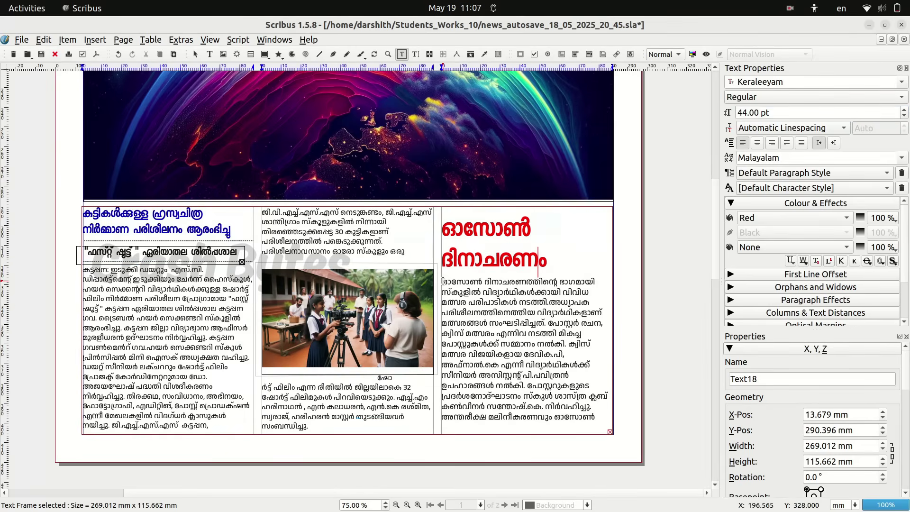
drag(443, 281, 599, 428)
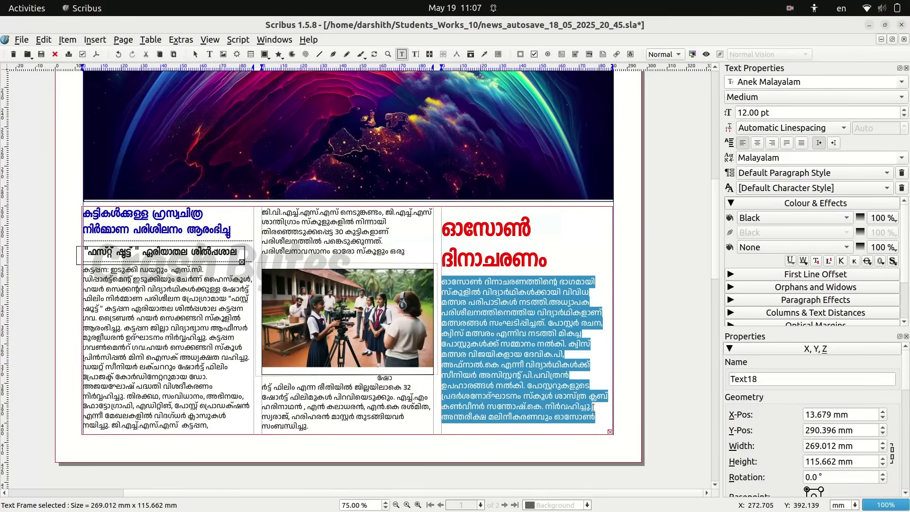
click(904, 116)
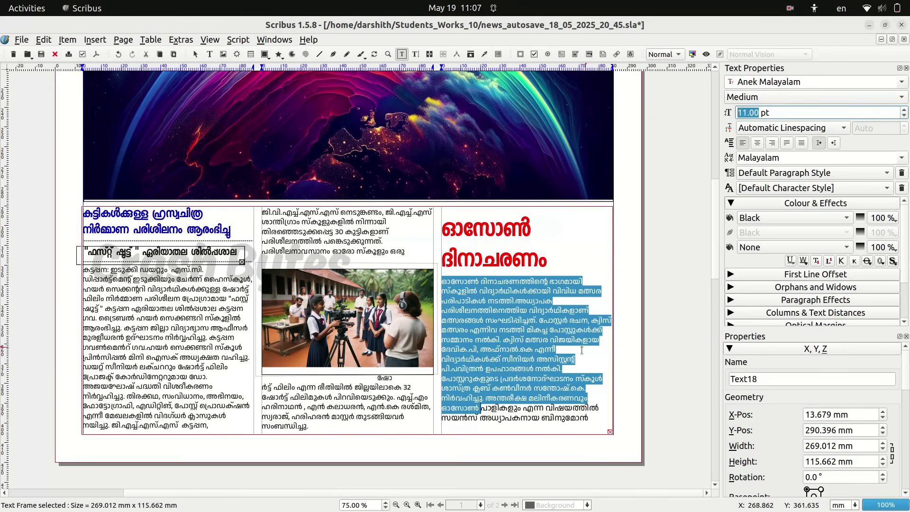
drag(593, 422, 442, 281)
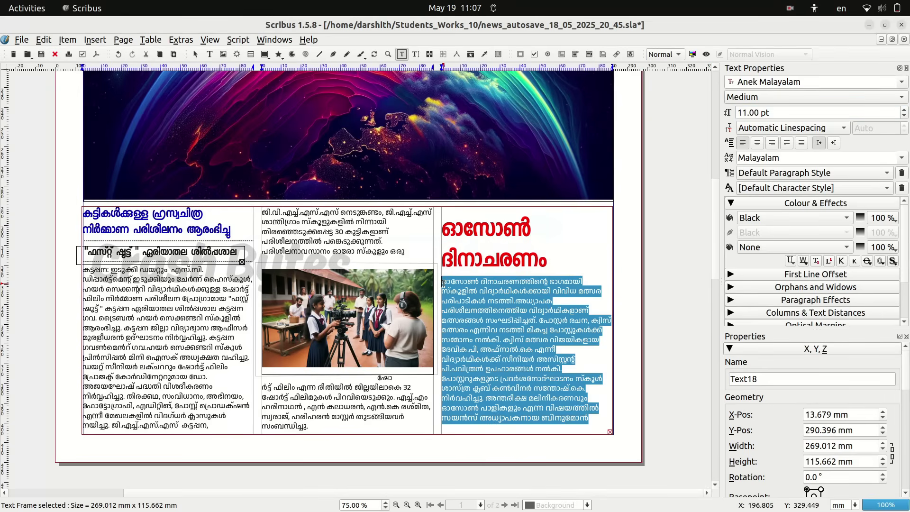
click(904, 116)
click(904, 109)
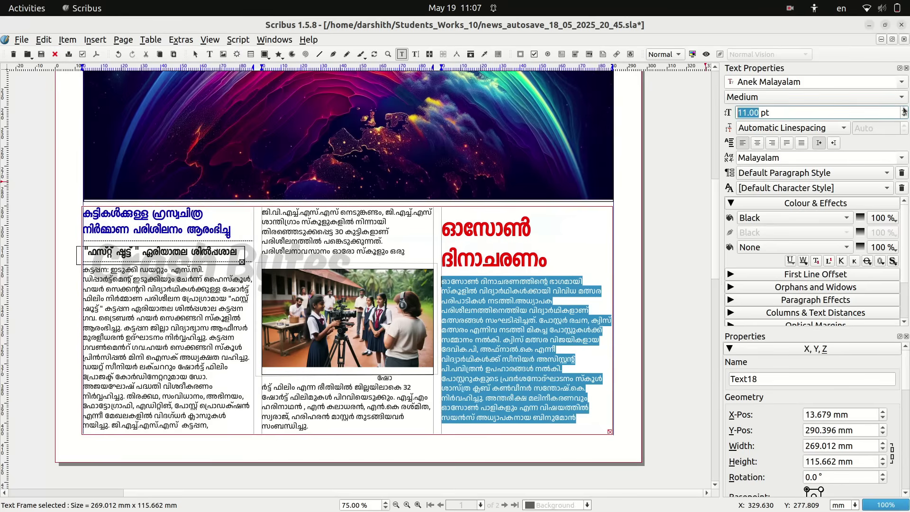
click(549, 320)
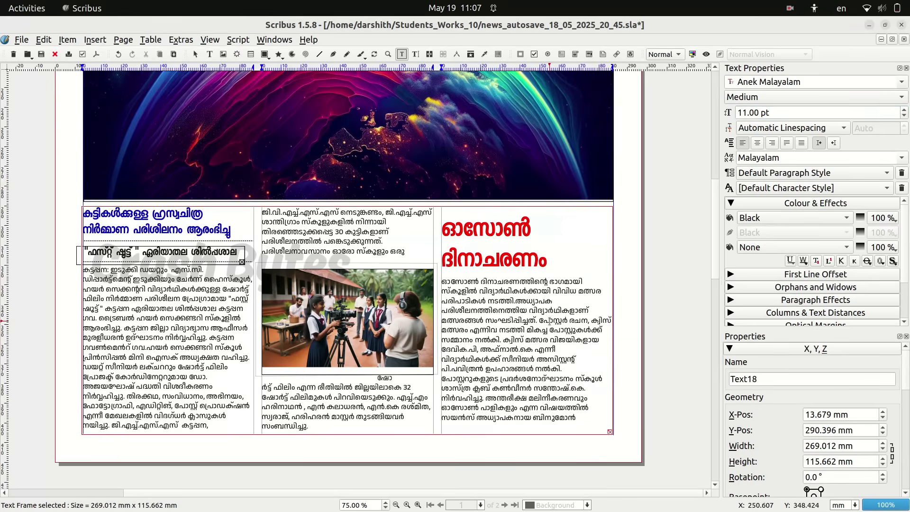
Step: Check the third column's alignment in 2.png in Image Viewer, then return to Scribus and right-align the "ഓസോൺ ദിനാചരണം" heading and its body text
key(alt+Tab)
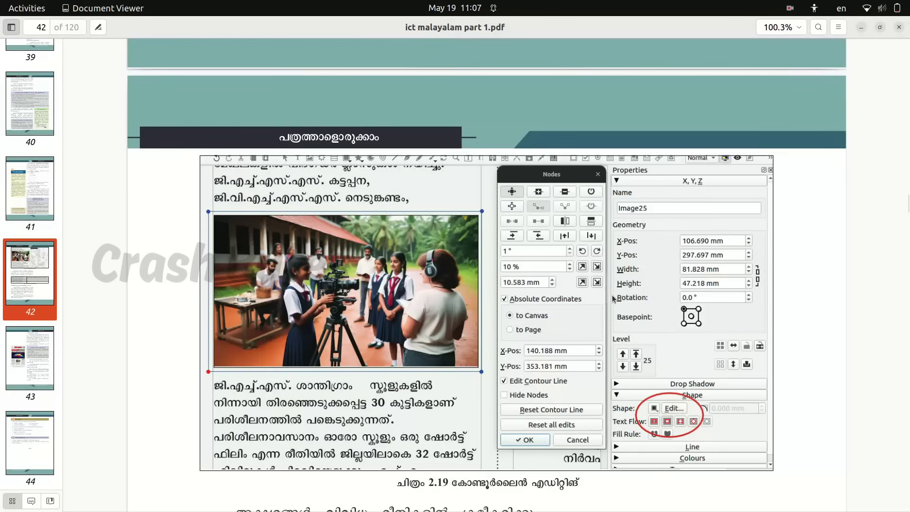
key(alt+Tab)
key(alt+Tab)
scroll(816, 311, down, 8)
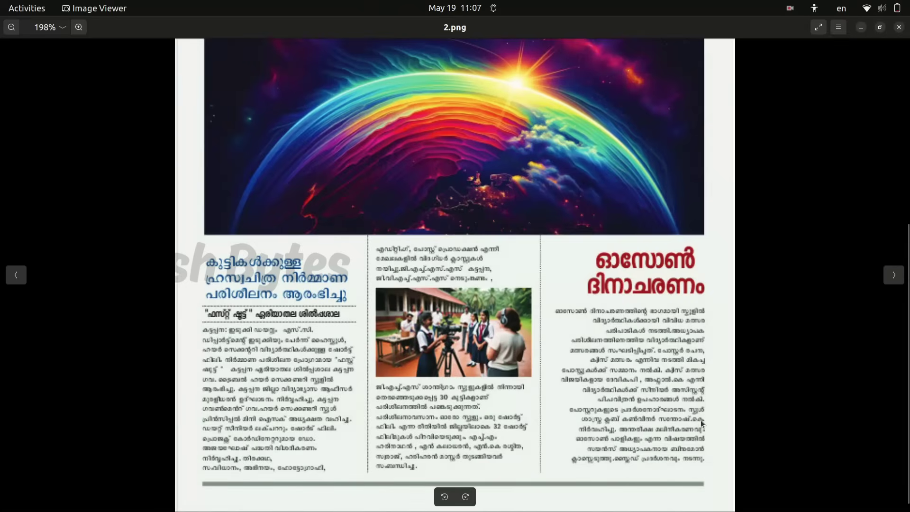
click(863, 28)
key(alt+Tab)
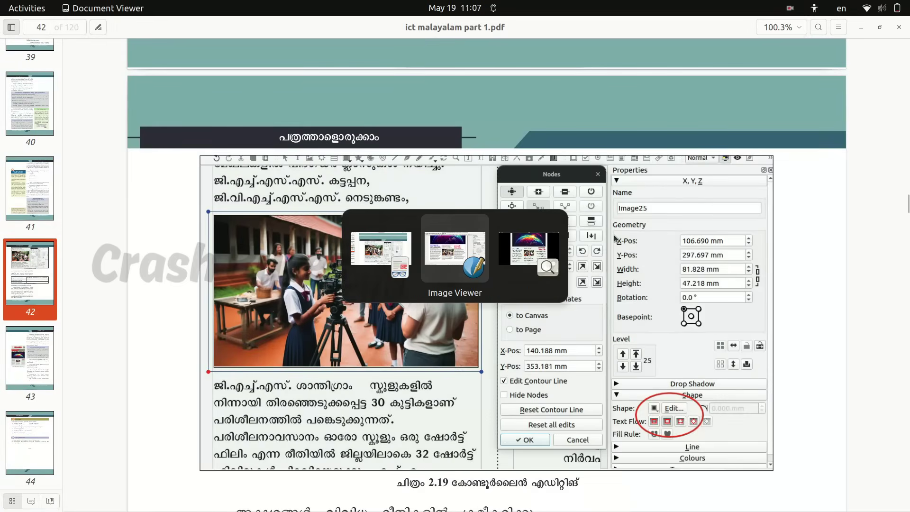
key(alt+Tab)
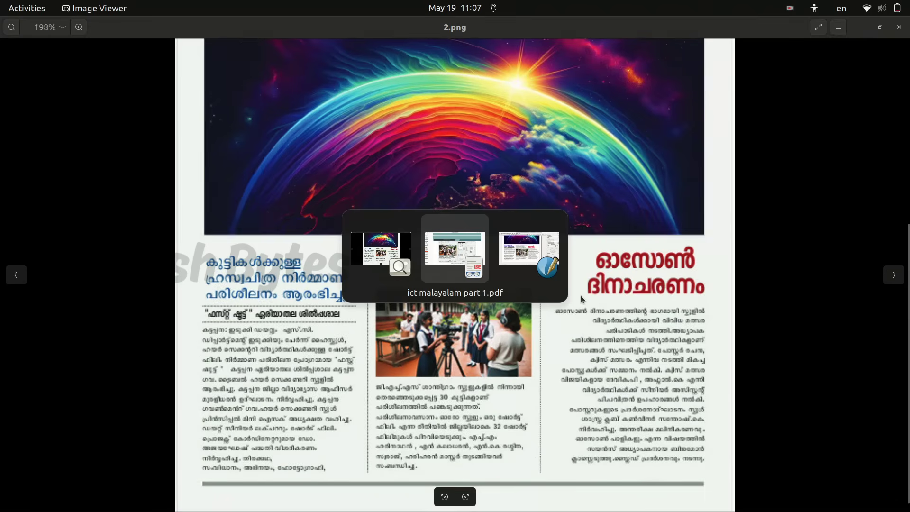
key(alt+Tab)
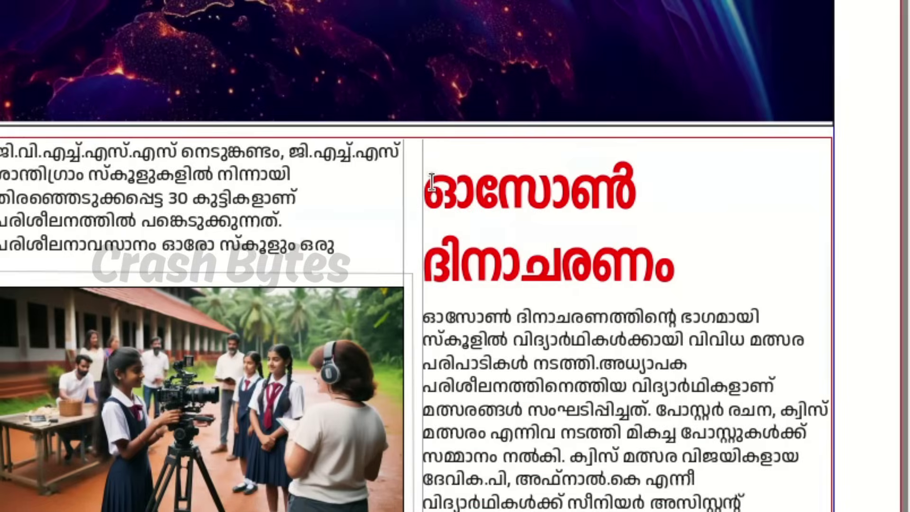
drag(446, 226, 576, 418)
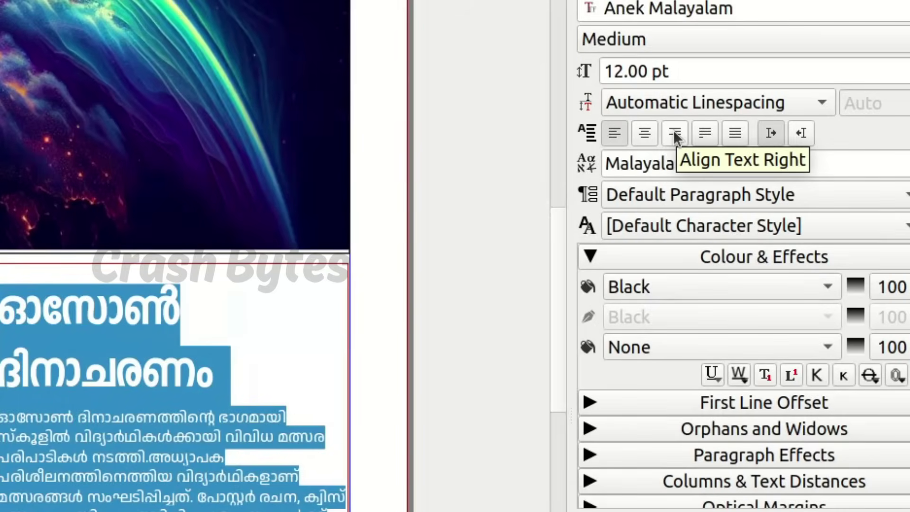
click(673, 130)
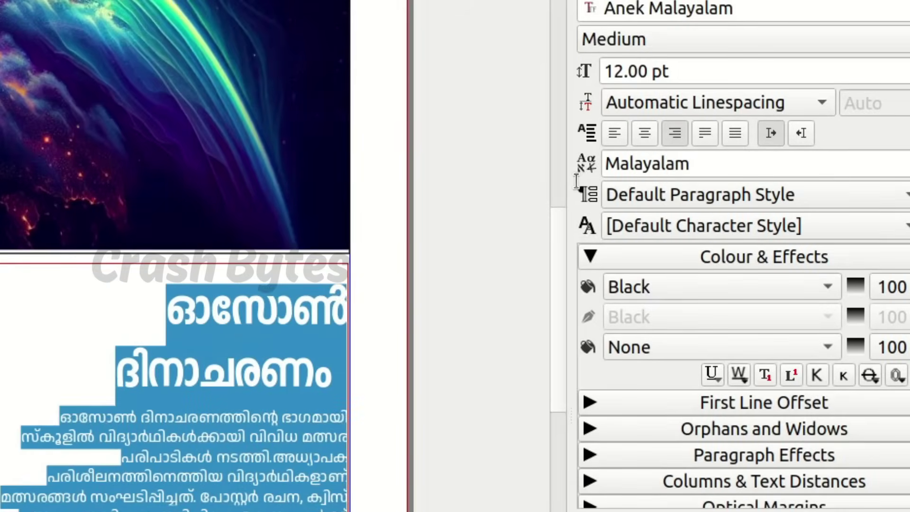
click(310, 301)
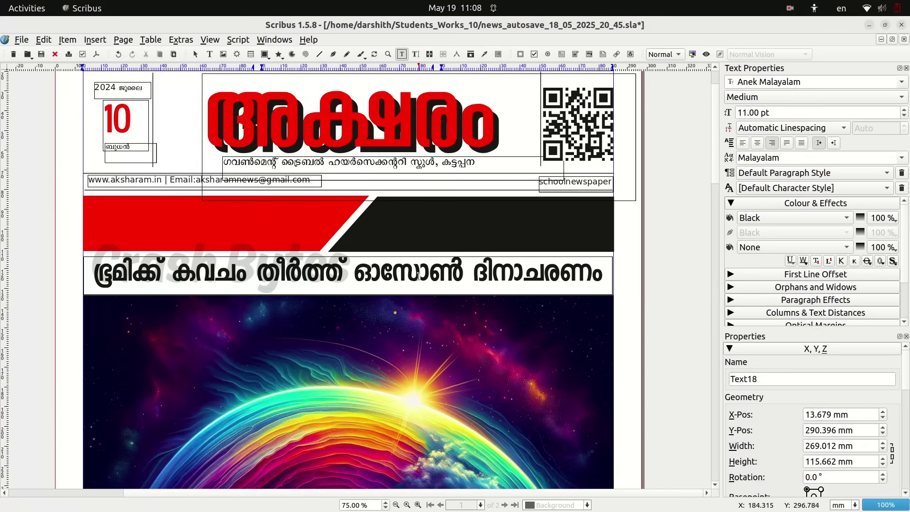
Step: Show the front page at 50% in Preview Mode
scroll(419, 276, up, 2)
scroll(419, 276, down, 10)
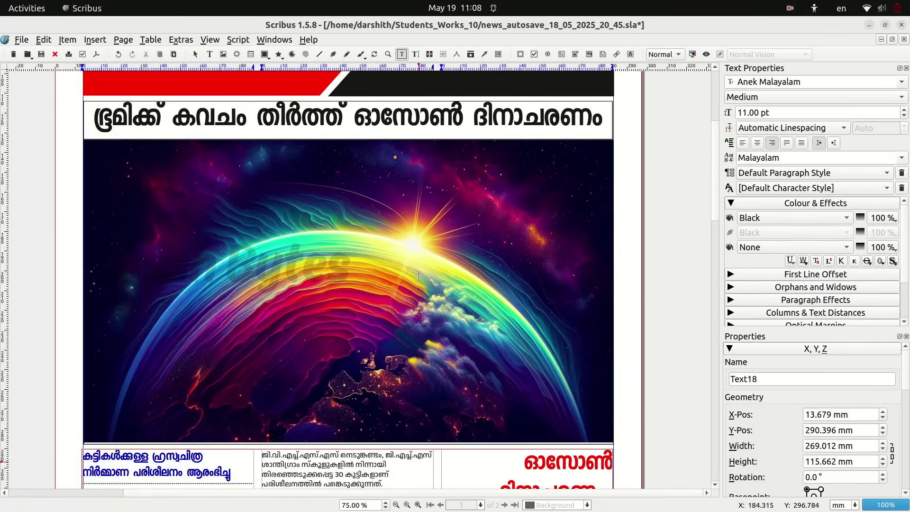
click(396, 505)
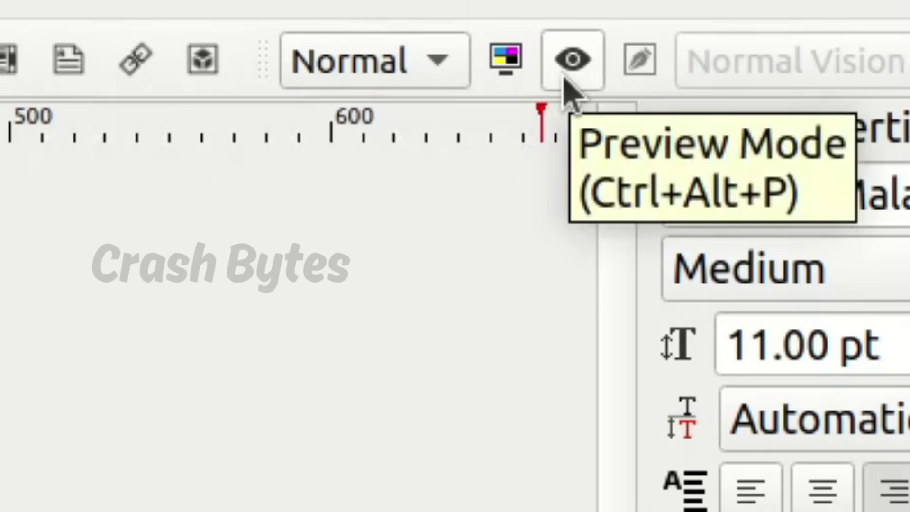
click(685, 62)
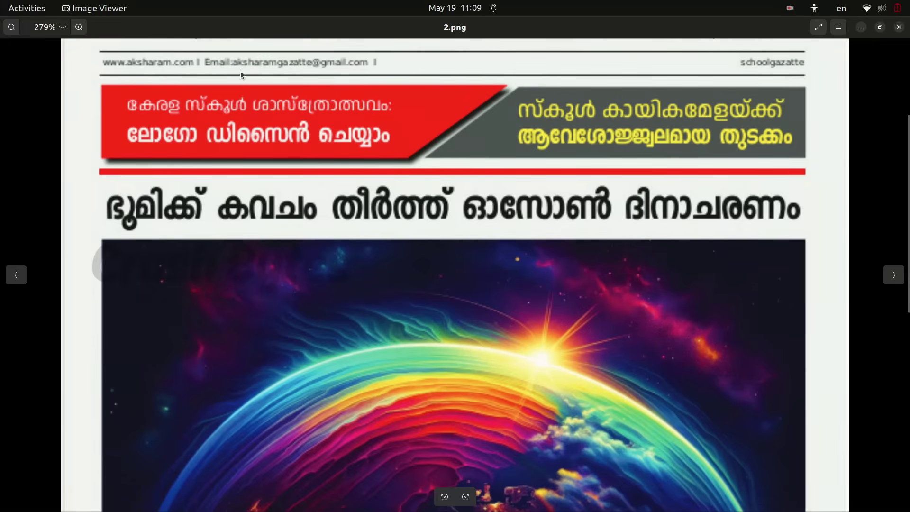
Step: Compare the previewed front page in Scribus with 2.png in Image Viewer, then review it from the masthead to the article columns
click(863, 27)
key(alt+Tab)
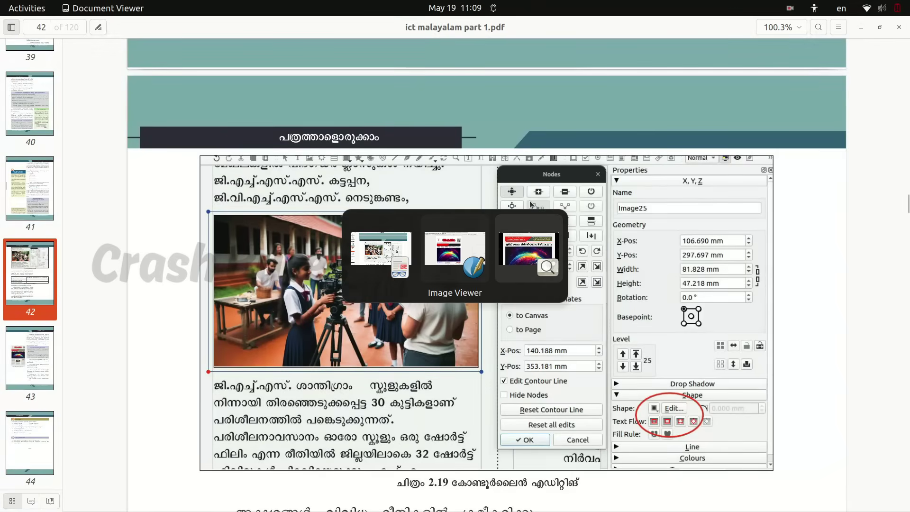
key(alt+Tab)
key(alt+Tab)
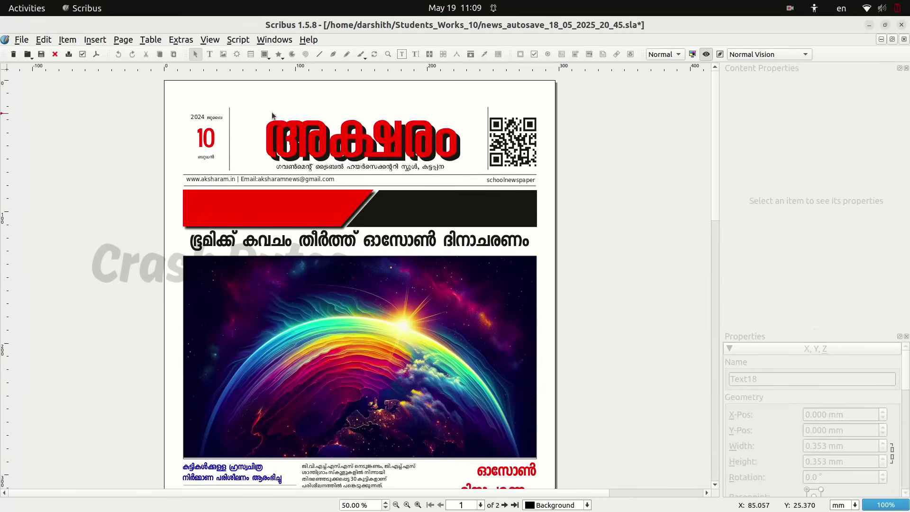
key(alt+Tab)
key(alt+Tab)
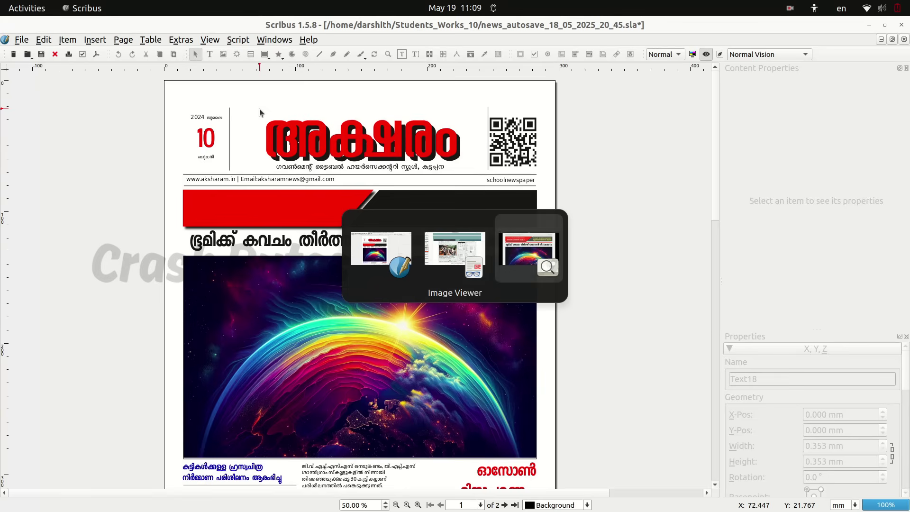
scroll(161, 136, up, 3)
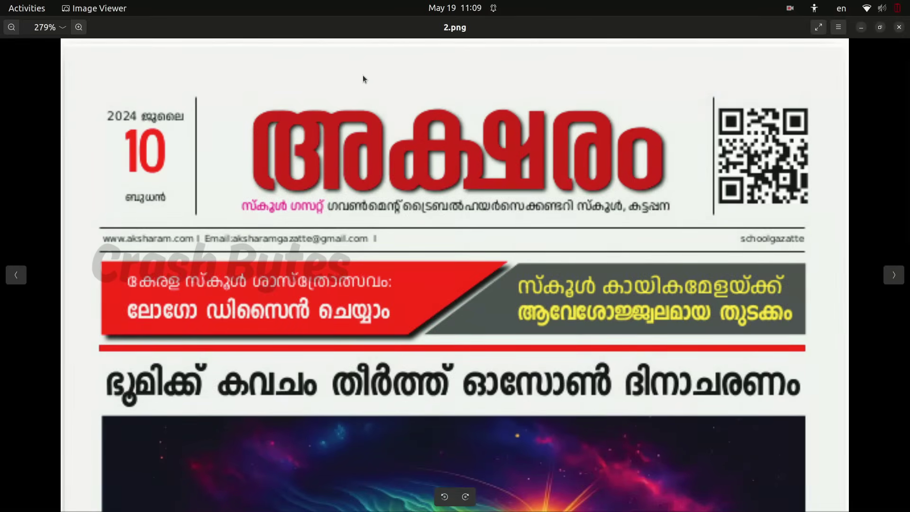
click(863, 28)
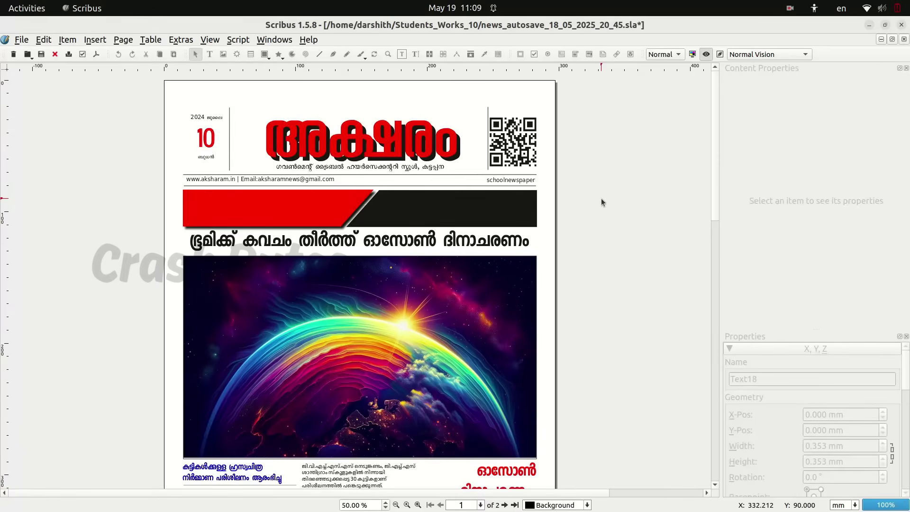
scroll(597, 218, down, 5)
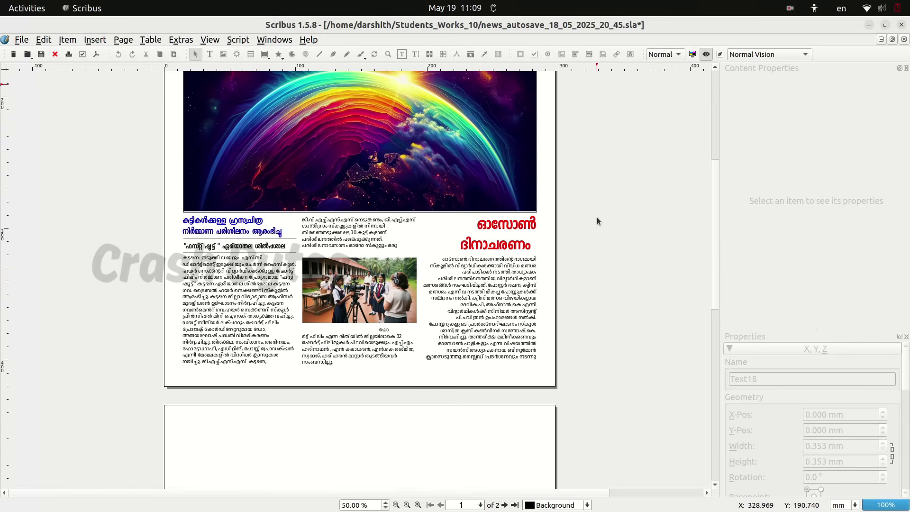
scroll(624, 285, up, 8)
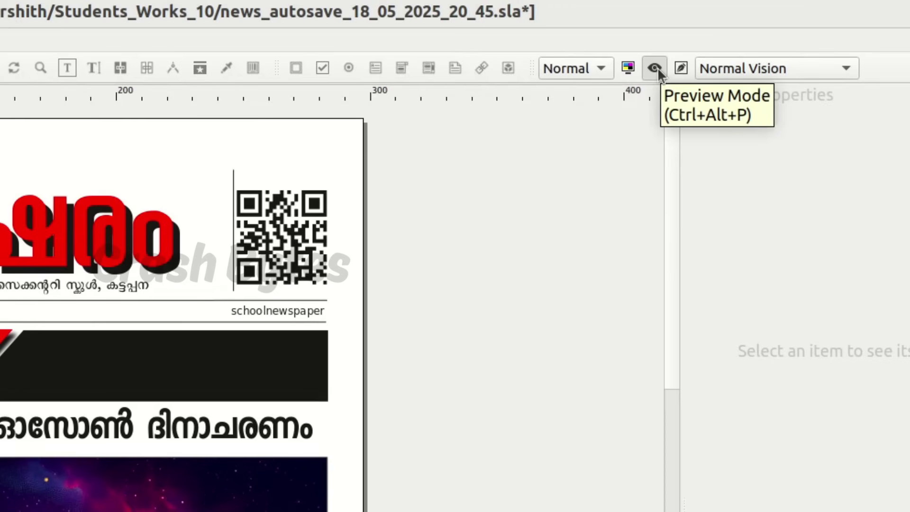
Step: Turn off Preview Mode and draw a rectangle about 342 × 448 mm around the whole first page
click(652, 70)
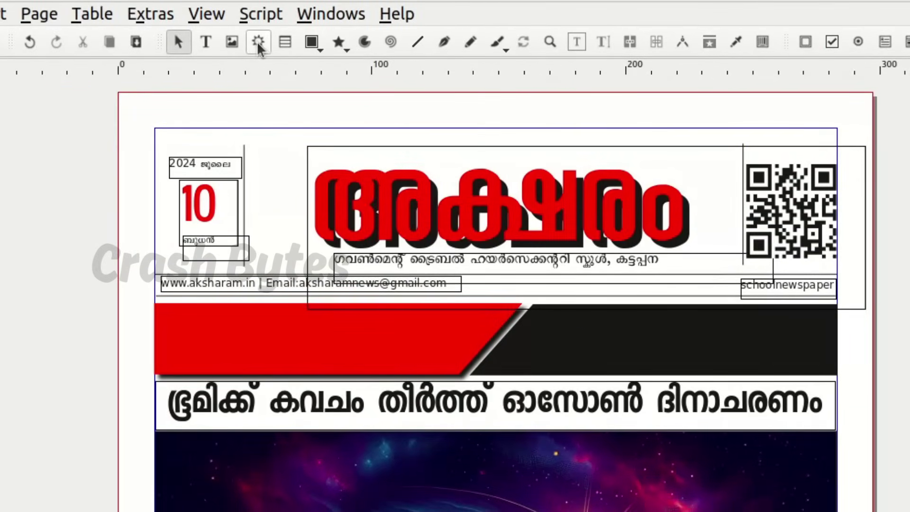
click(312, 43)
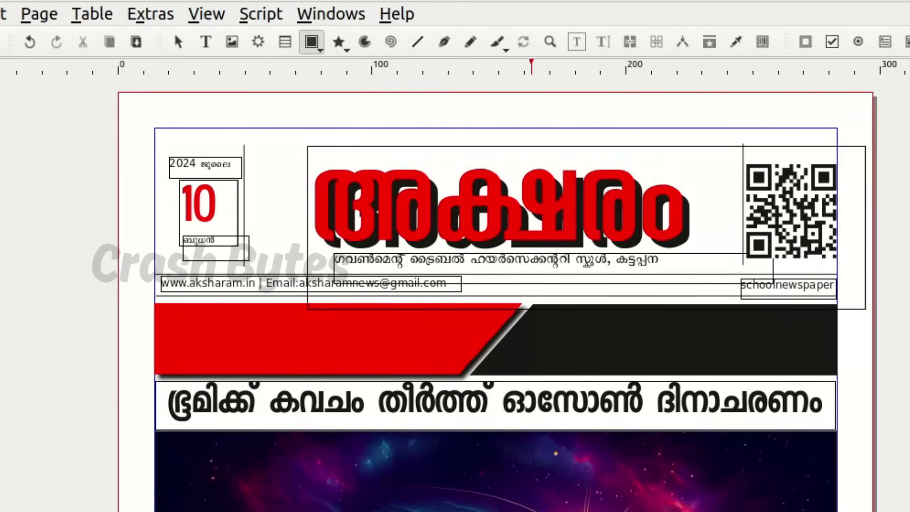
scroll(531, 477, down, 1)
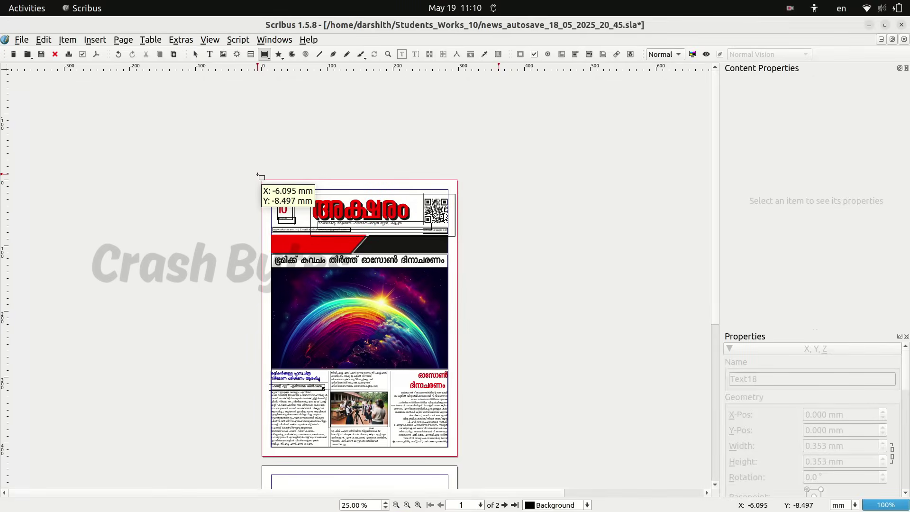
mouse_move(250, 169)
mouse_down()
mouse_move(264, 218)
mouse_move(452, 405)
mouse_move(475, 461)
mouse_up()
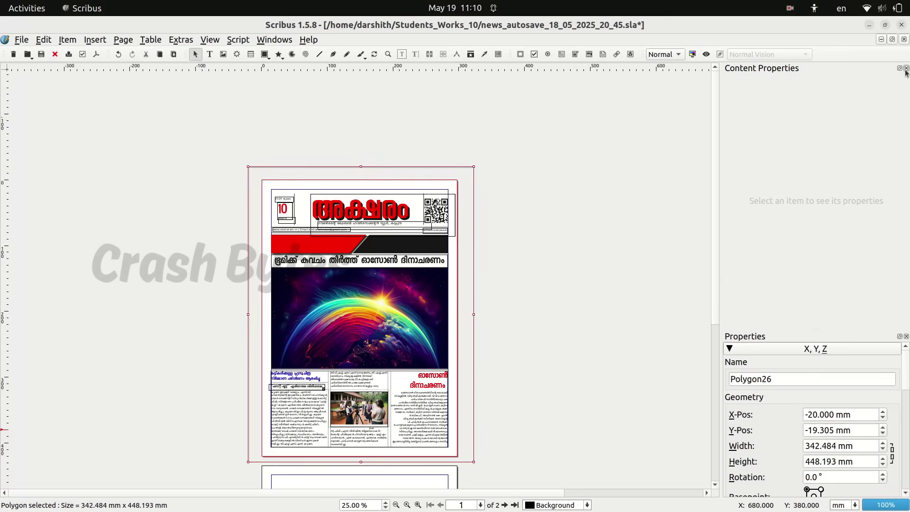
Step: Close Content Properties and fill the rectangle around the first page with solid aluminum gray1, after trying aluminum gray2
click(906, 68)
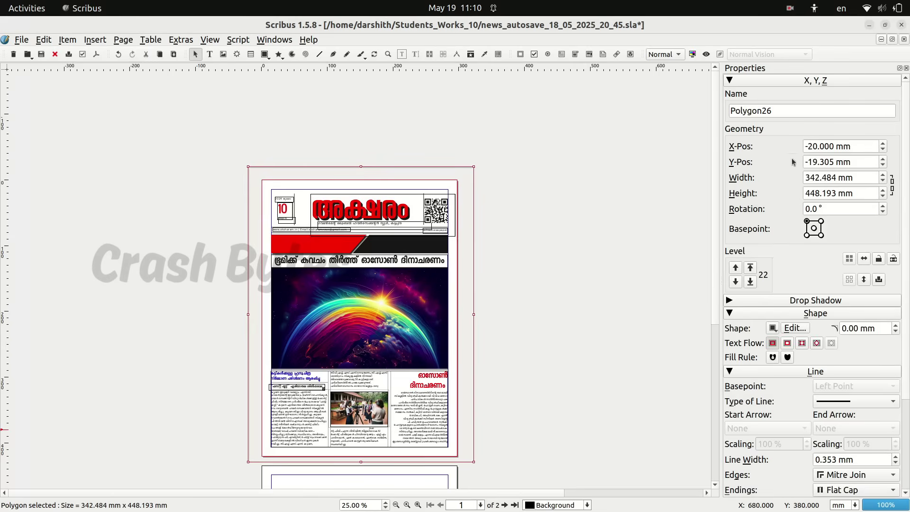
right_click(464, 307)
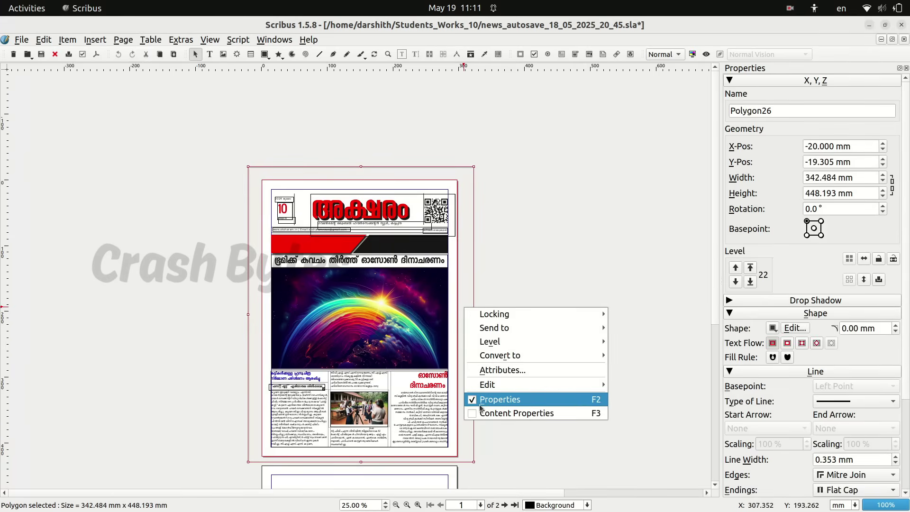
click(777, 173)
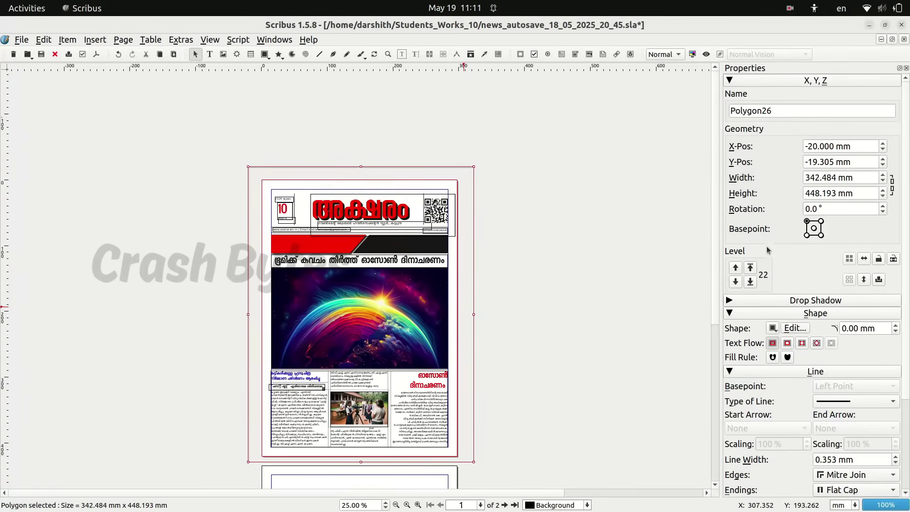
scroll(768, 332, down, 3)
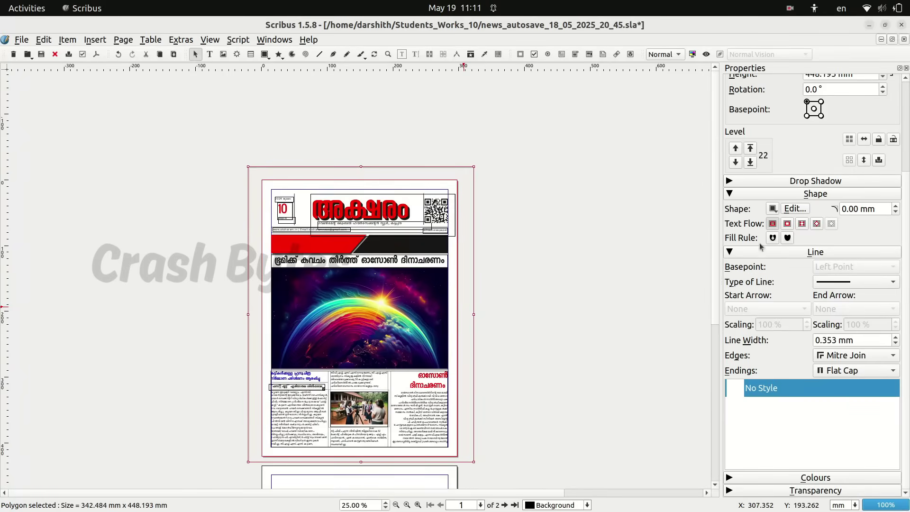
click(730, 194)
click(730, 207)
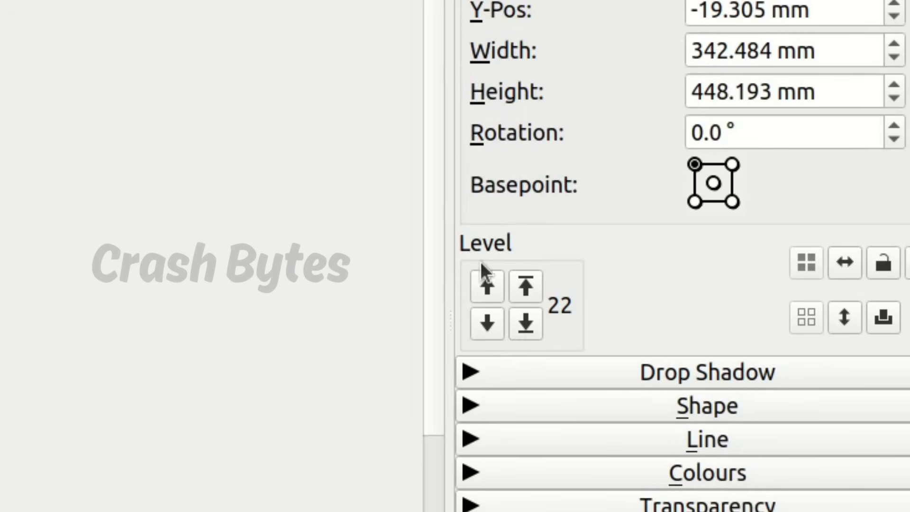
click(692, 471)
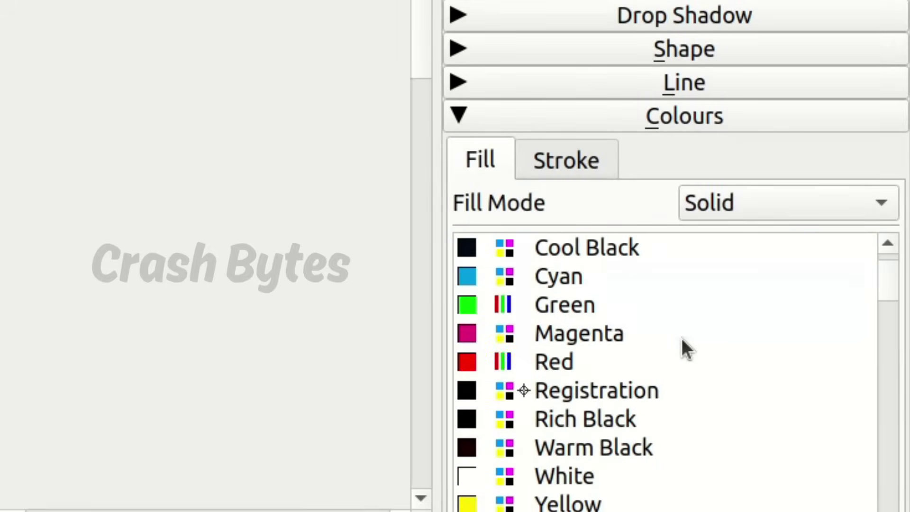
scroll(681, 337, down, 2)
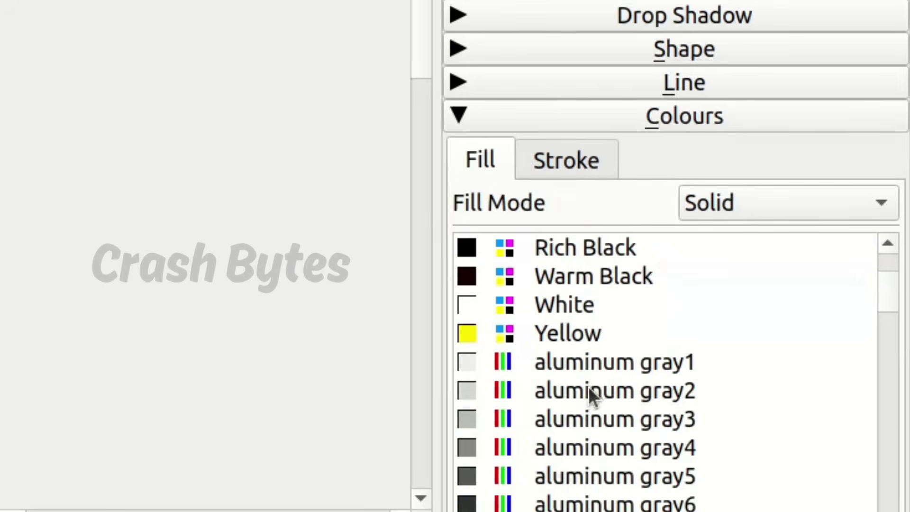
click(625, 391)
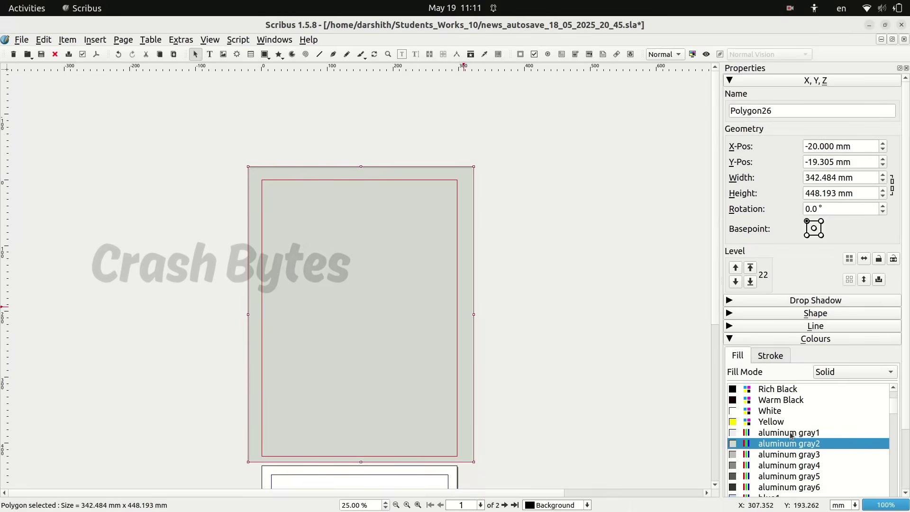
click(619, 369)
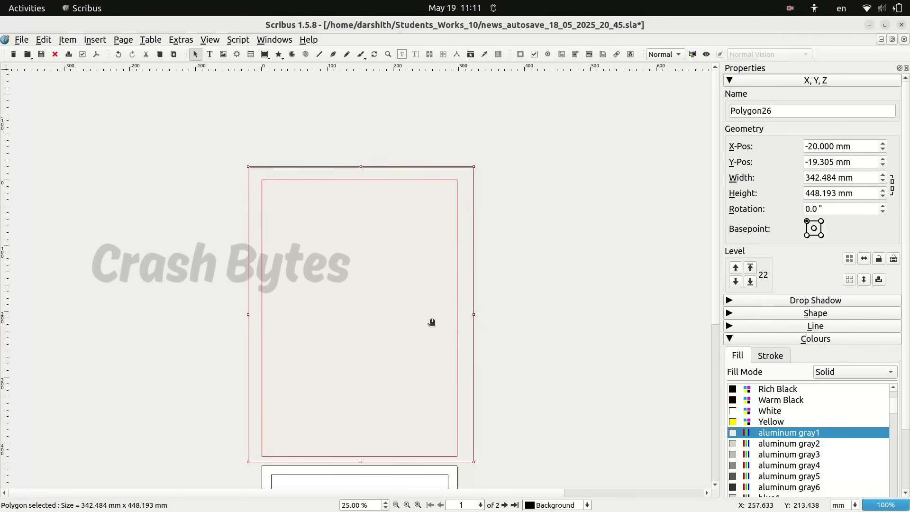
Step: Lower the gray rectangle to the bottom level behind all the front-page content and deselect it
right_click(419, 260)
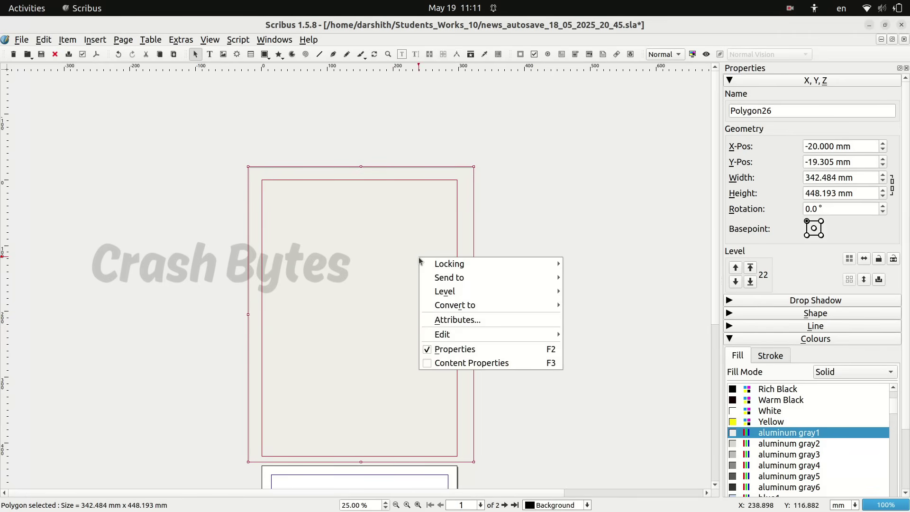
mouse_move(448, 291)
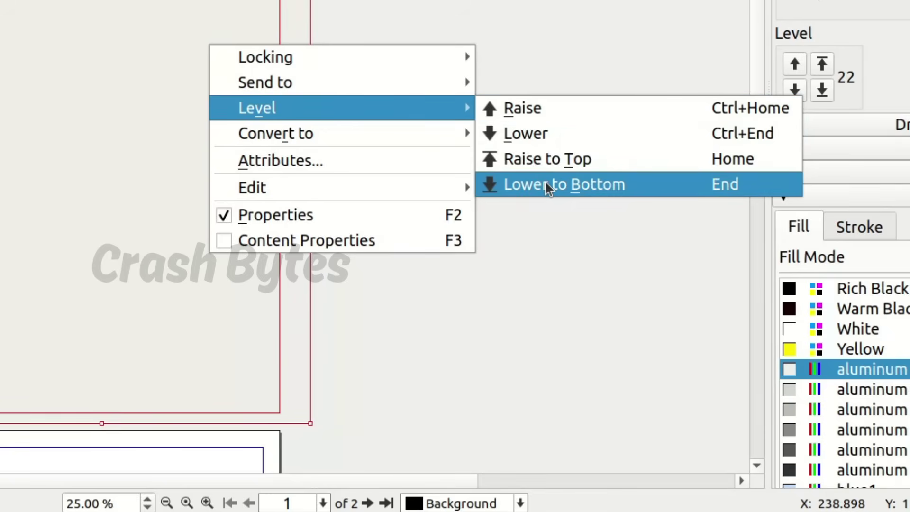
click(544, 184)
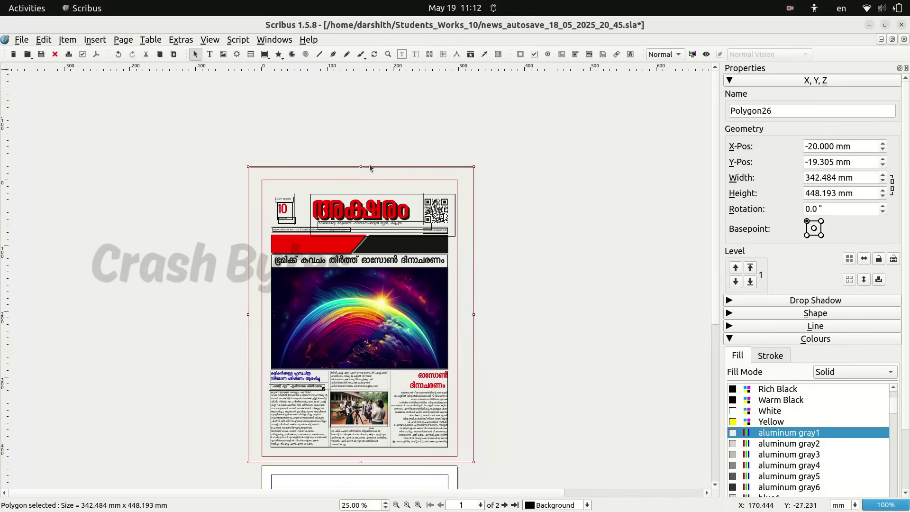
click(574, 280)
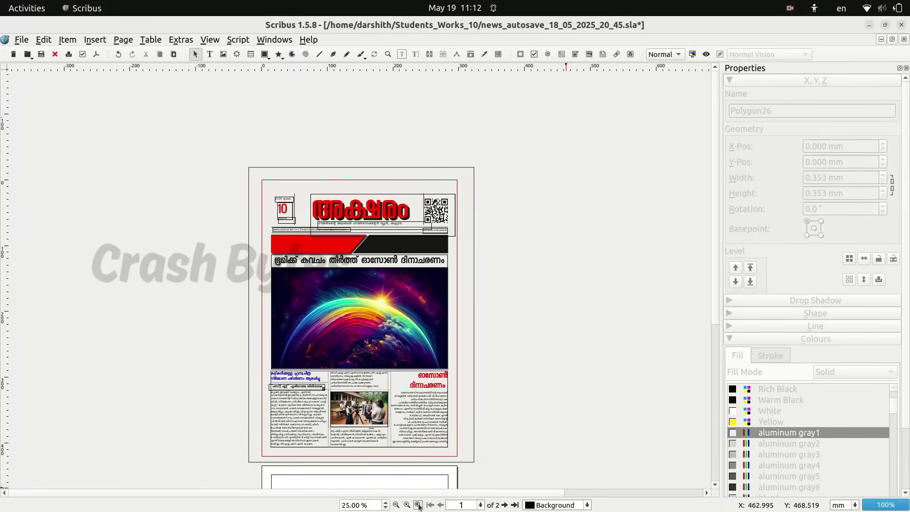
Step: Review the front page with its gray background at 75% in Preview Mode, from the masthead to the article columns
click(418, 505)
click(418, 505)
scroll(438, 411, up, 3)
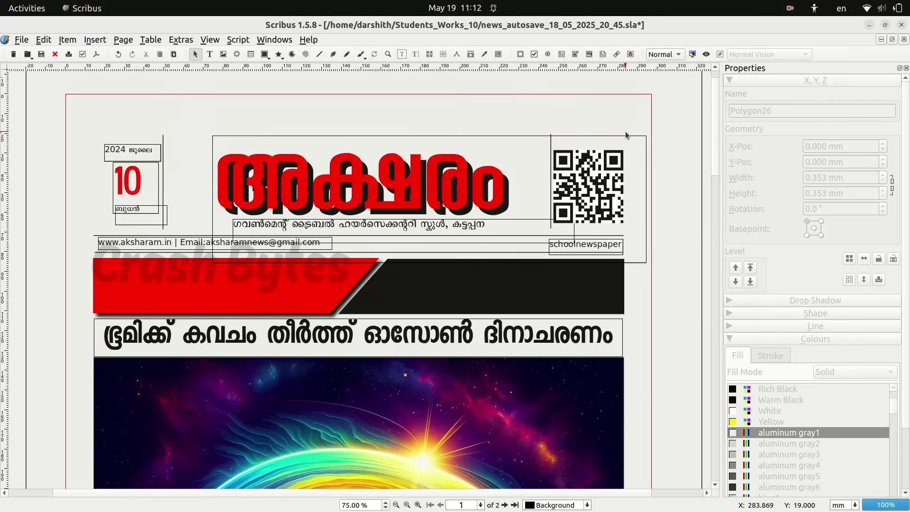
click(706, 54)
scroll(570, 243, down, 5)
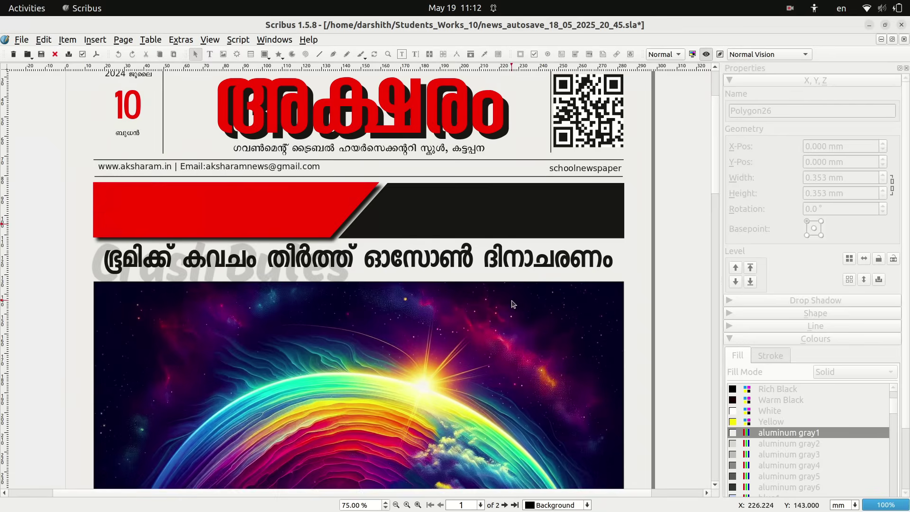
scroll(511, 300, down, 8)
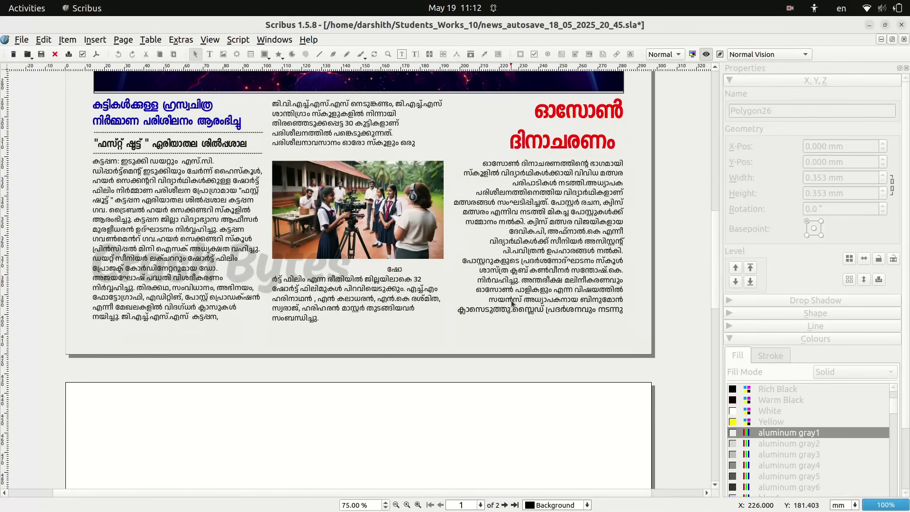
scroll(512, 303, up, 1)
scroll(512, 304, up, 12)
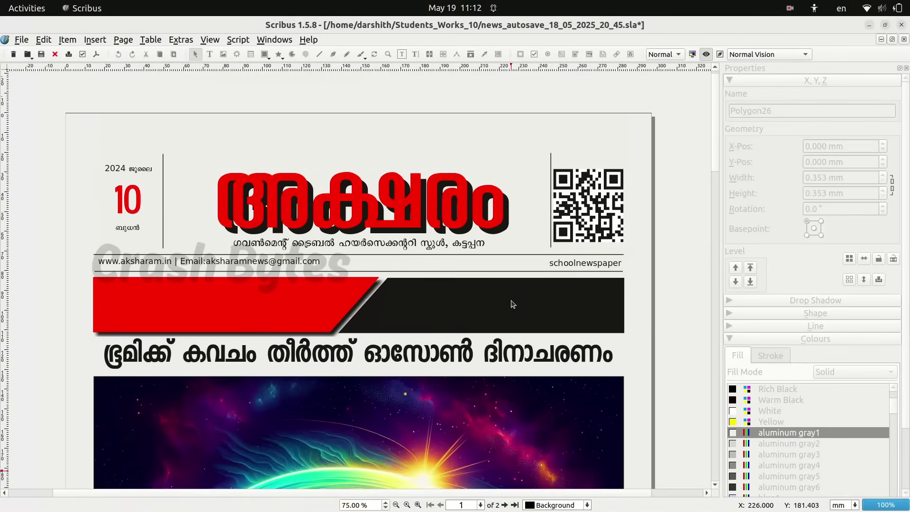
key(alt+Tab)
key(alt+Tab)
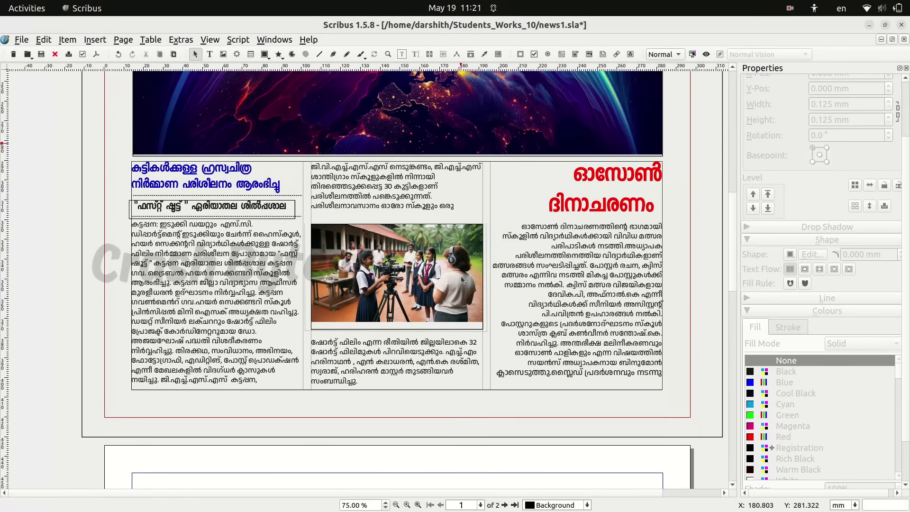
Step: Save the news1.sla document and open the PDF export settings
click(22, 39)
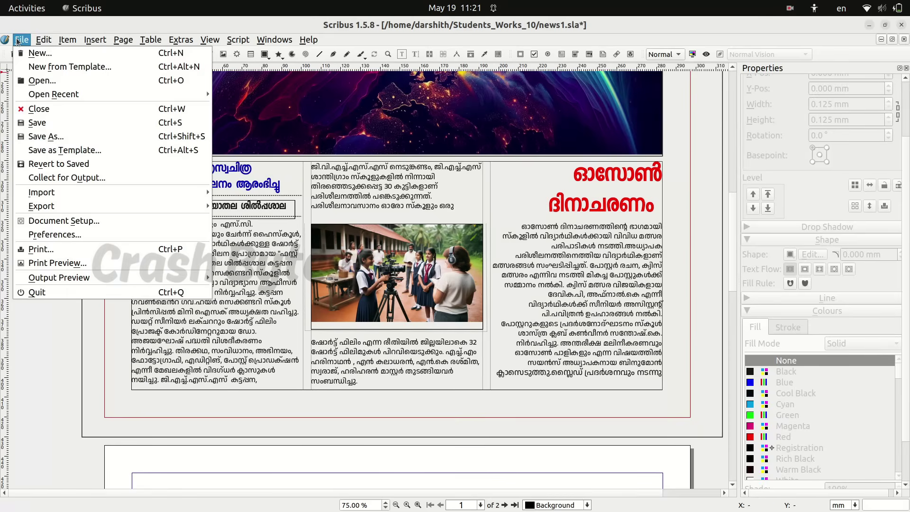
click(45, 128)
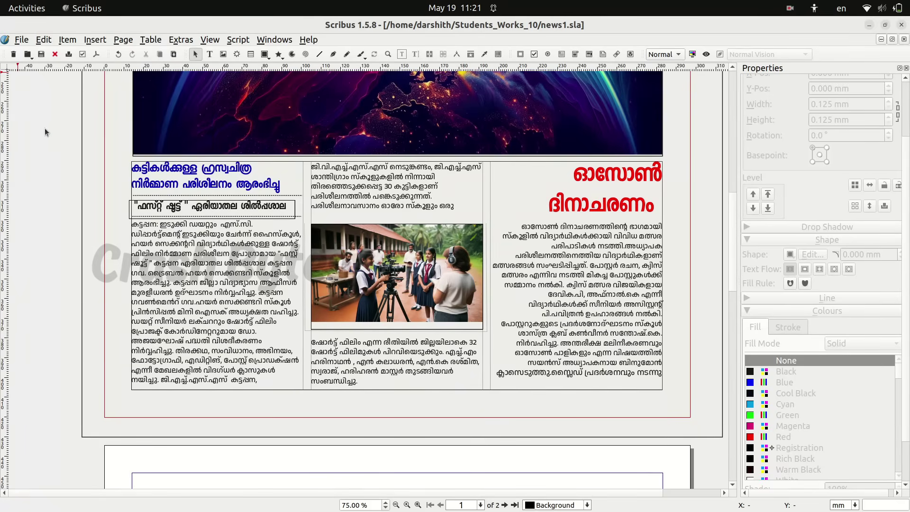
click(22, 39)
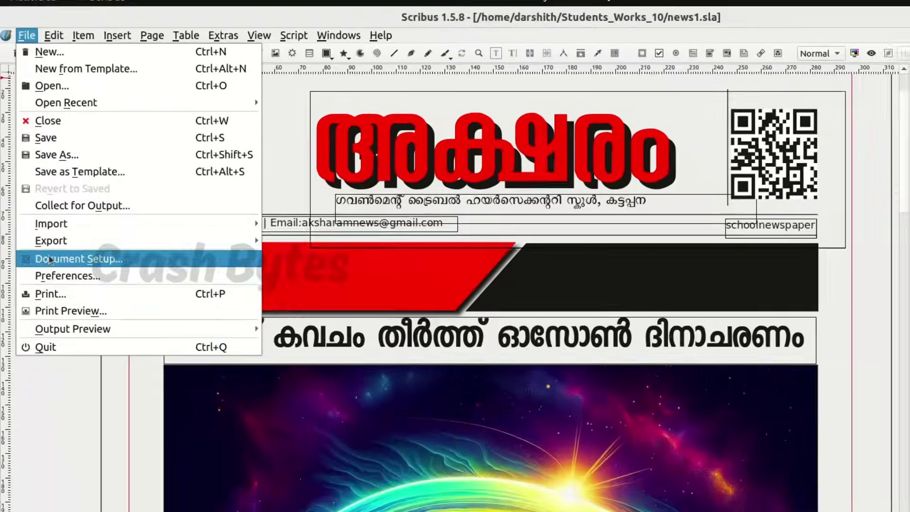
mouse_move(47, 206)
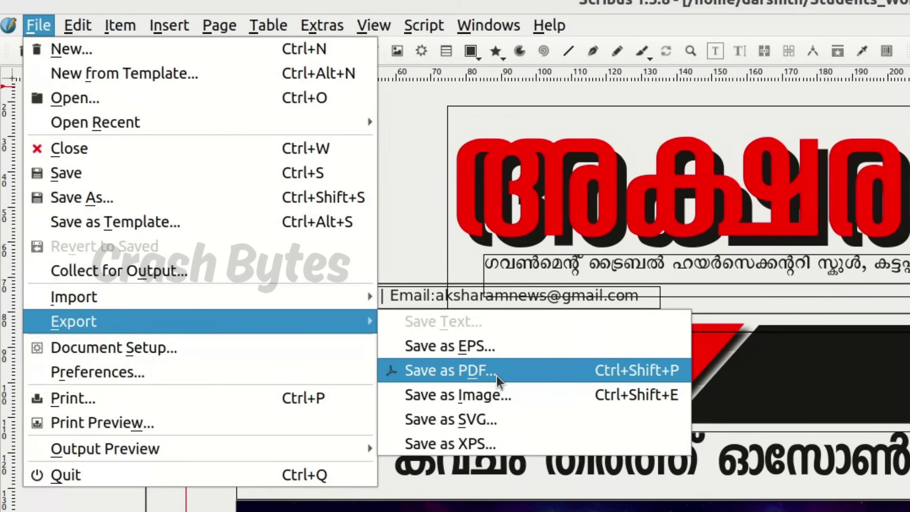
click(521, 370)
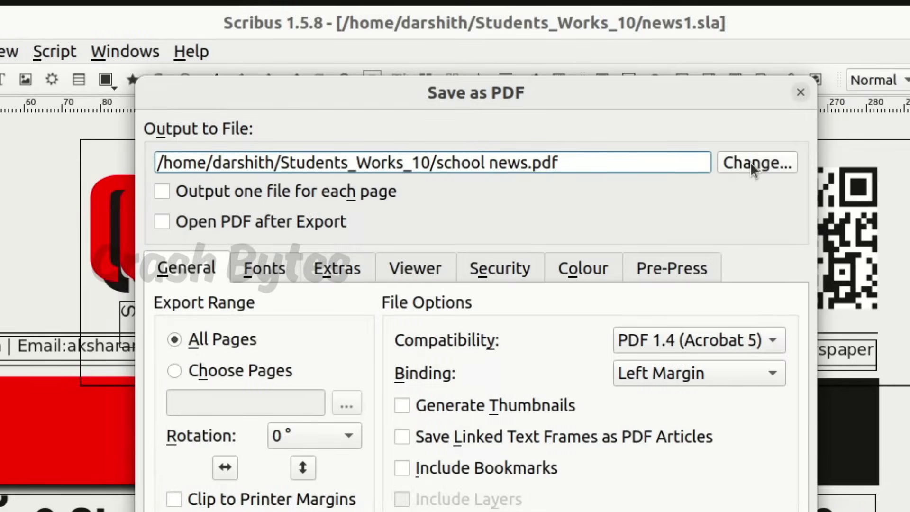
Step: Set the PDF output file to school news.pdf in the Students_Works_10 folder of the home directory
click(750, 163)
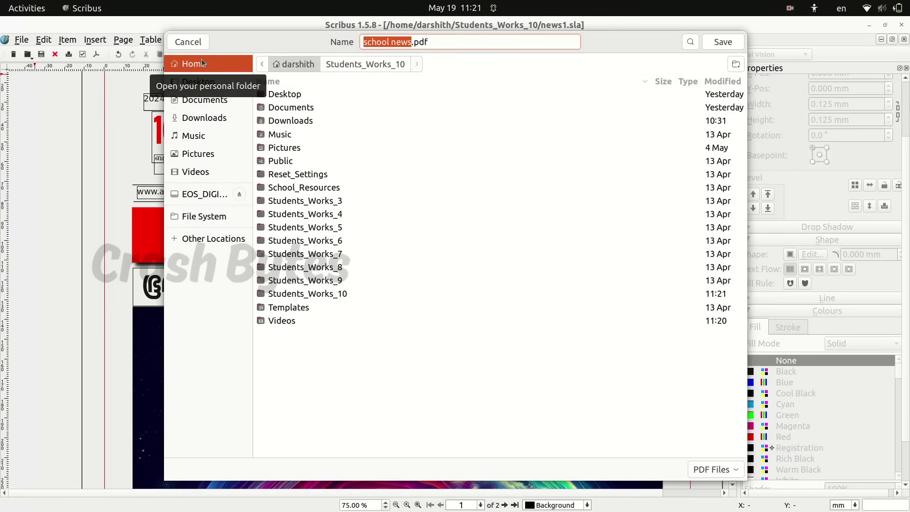
double_click(355, 293)
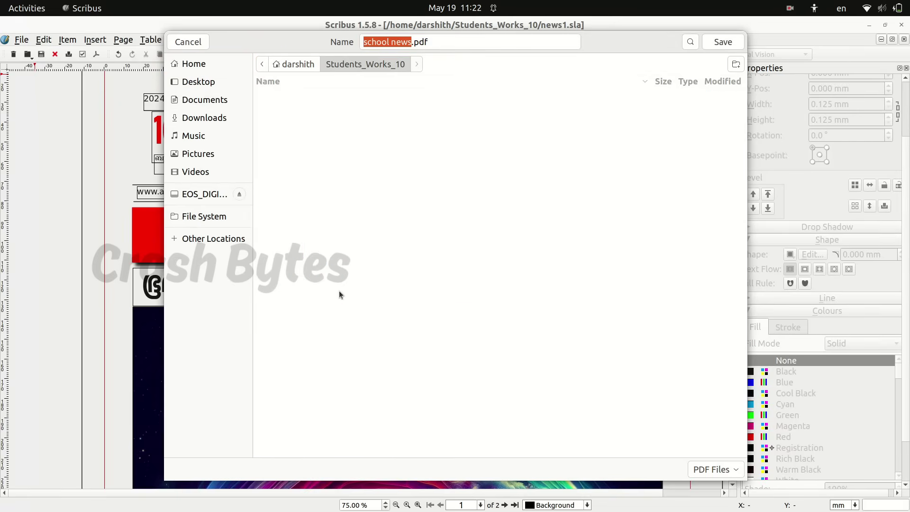
click(408, 42)
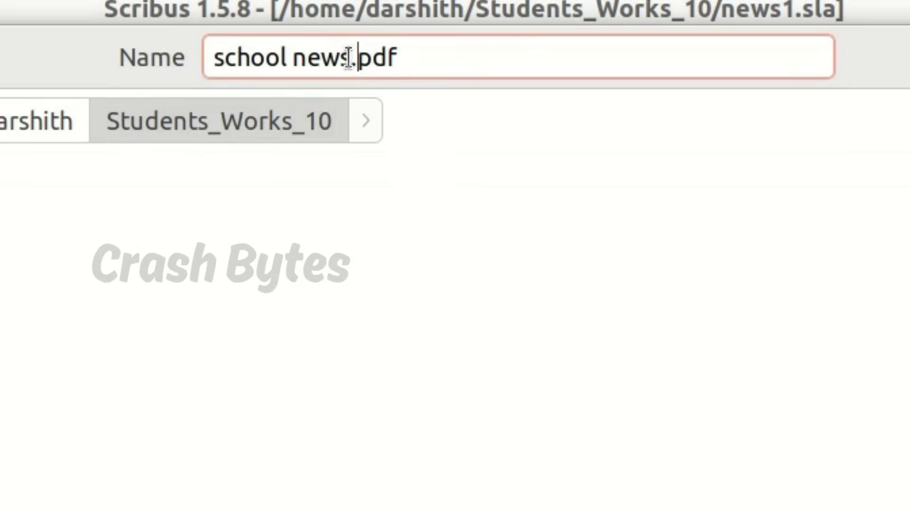
drag(412, 41, 346, 42)
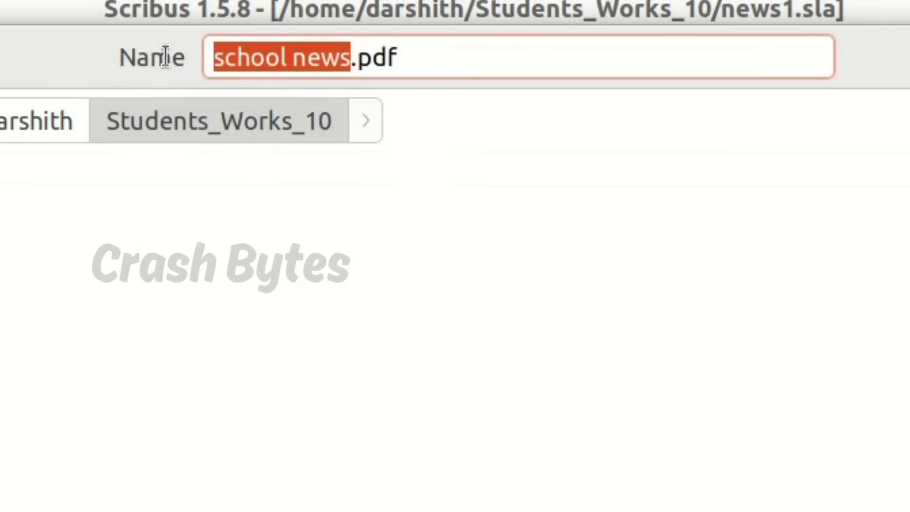
click(433, 57)
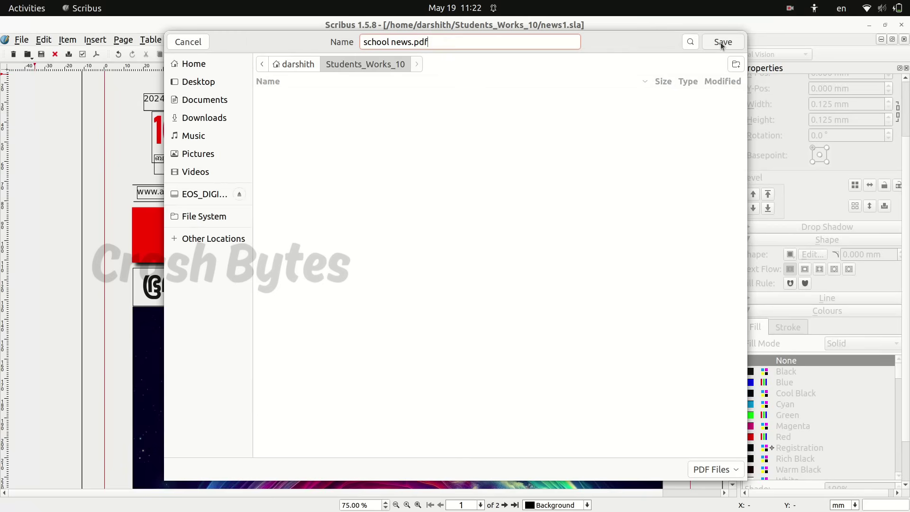
click(722, 42)
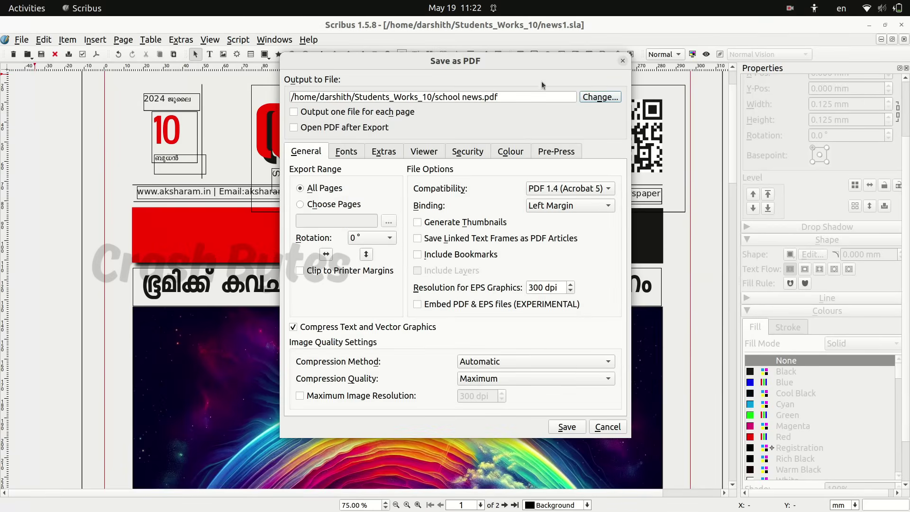
Step: Check the output file path and export all pages to school news.pdf
drag(522, 97, 287, 101)
key(ctrl+a)
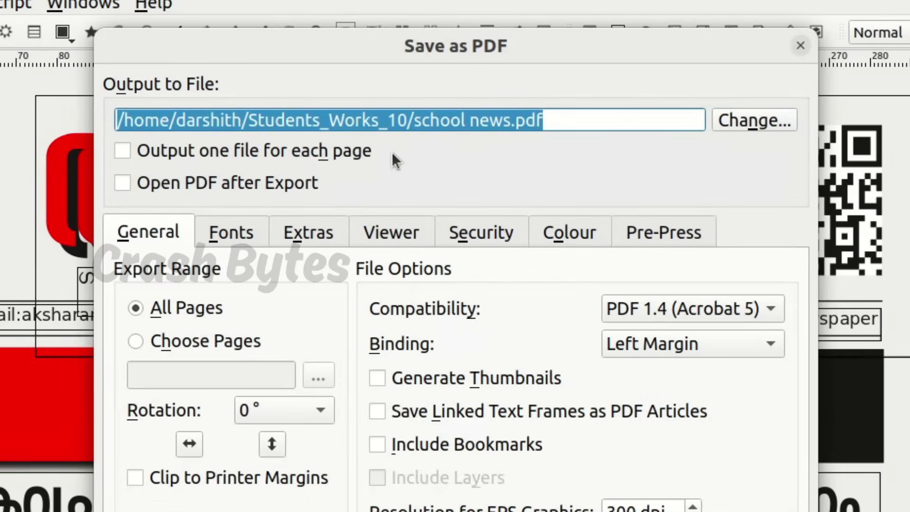
click(617, 118)
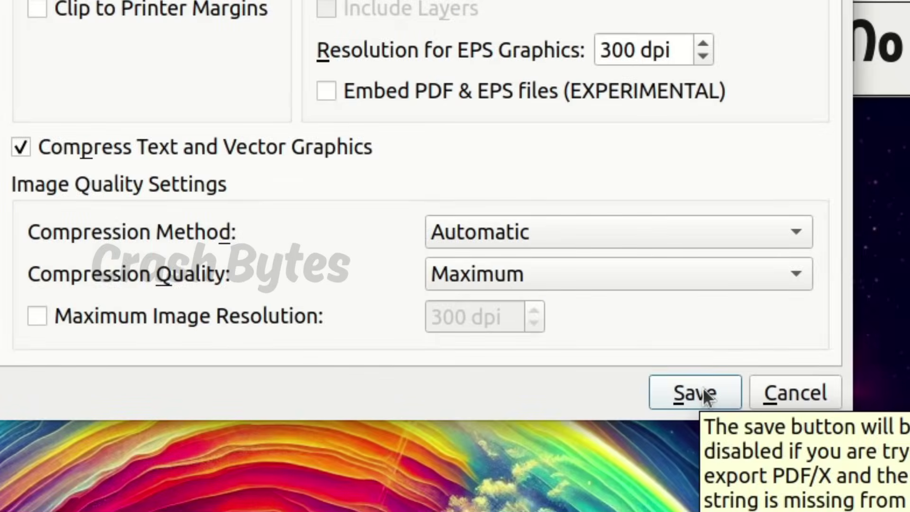
click(702, 387)
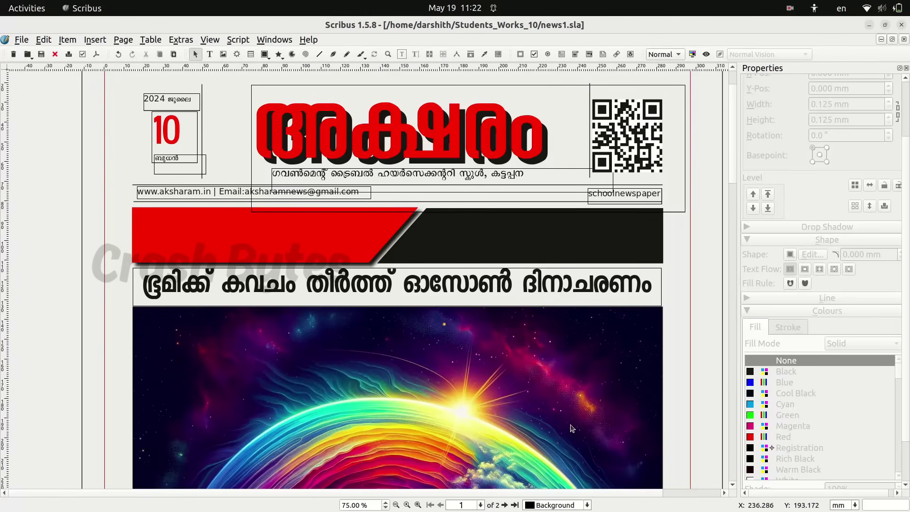
Step: Close the open windows and open school news.pdf from the Students_Works_10 folder in Home with Document Viewer
click(901, 26)
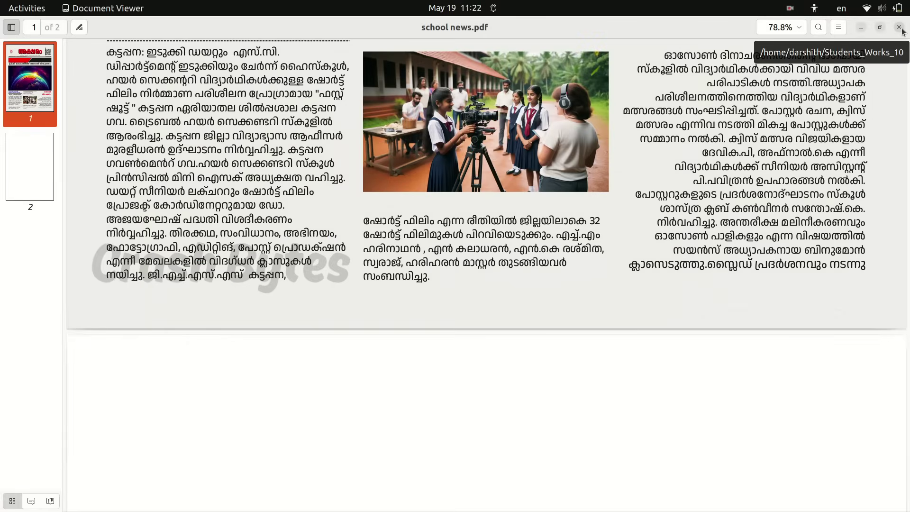
click(899, 28)
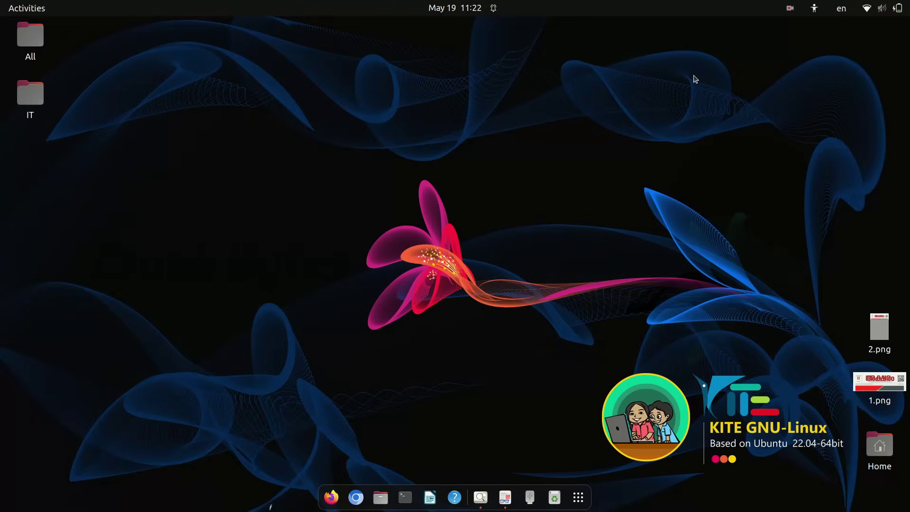
double_click(880, 448)
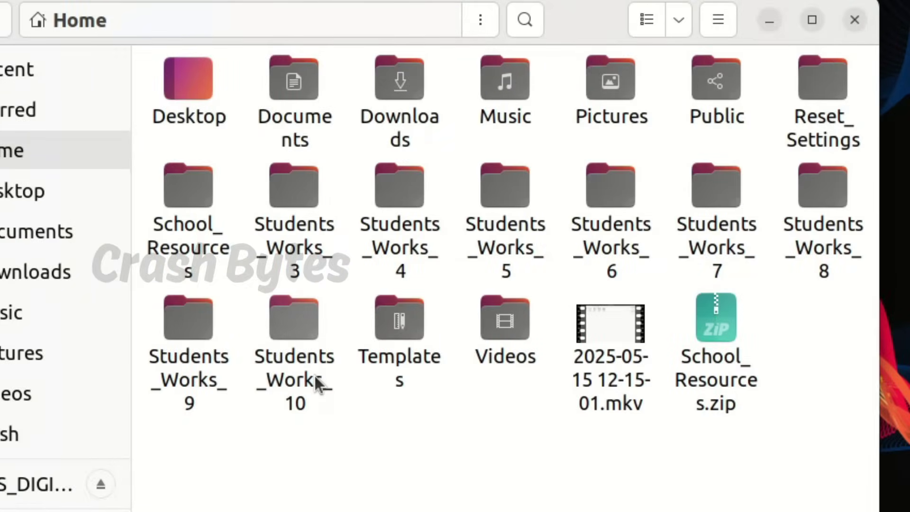
double_click(316, 383)
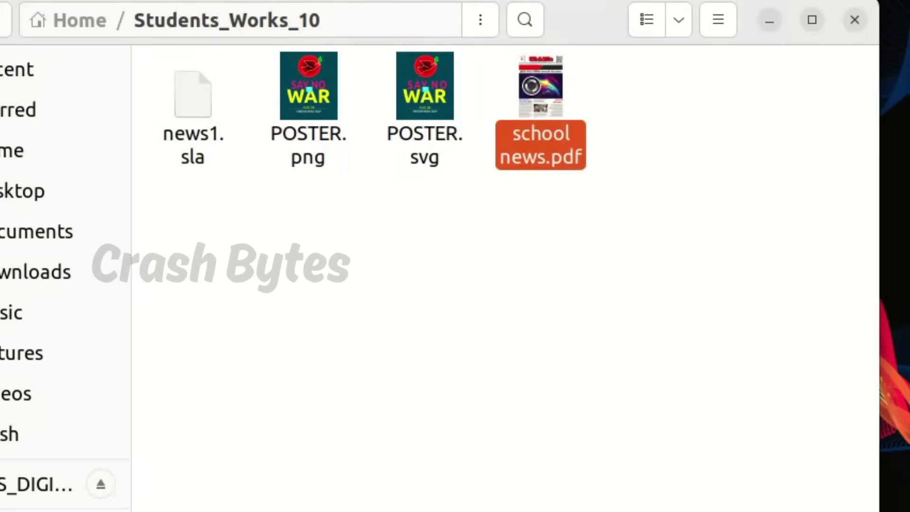
double_click(530, 84)
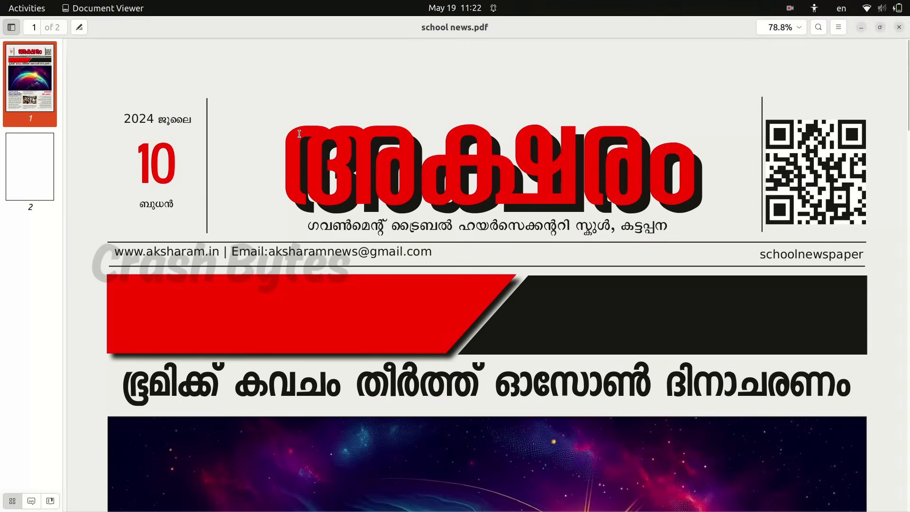
Step: Examine the exported front page in school news.pdf from the masthead down to the article columns and back
scroll(556, 211, down, 15)
scroll(558, 210, up, 8)
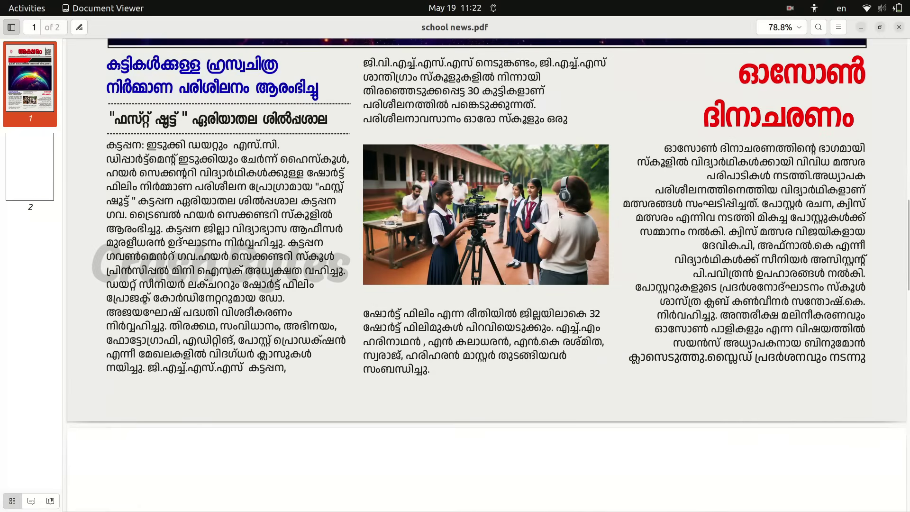
scroll(558, 209, up, 10)
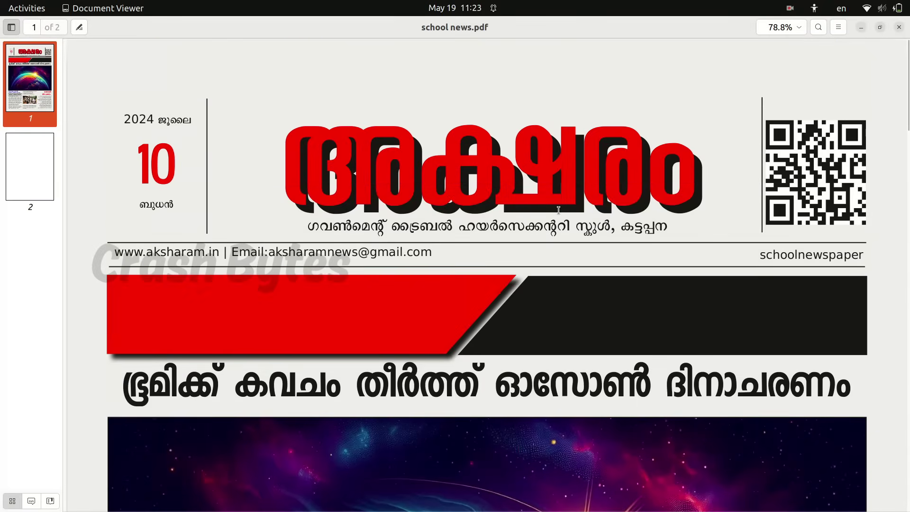